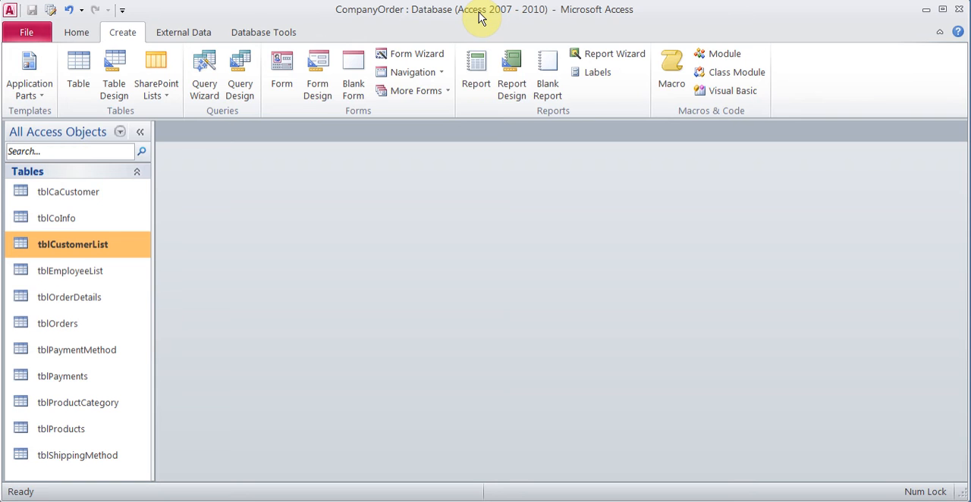
Step: Review the database's table relationships and the customer records in tblCustomerList
left_click(256, 35)
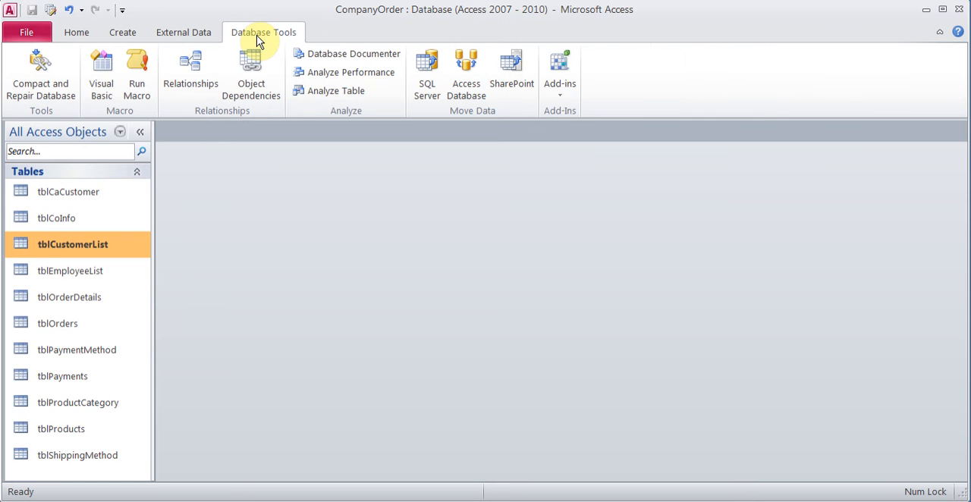
left_click(198, 62)
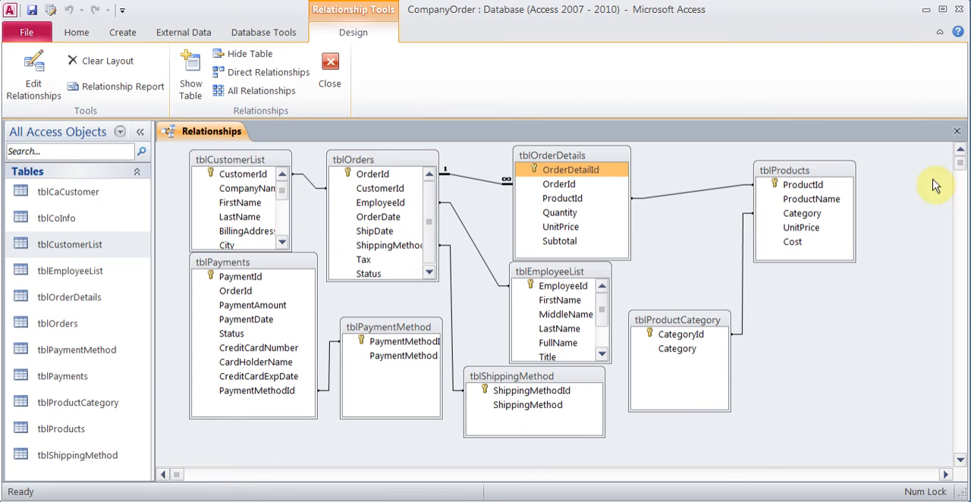
left_click(959, 134)
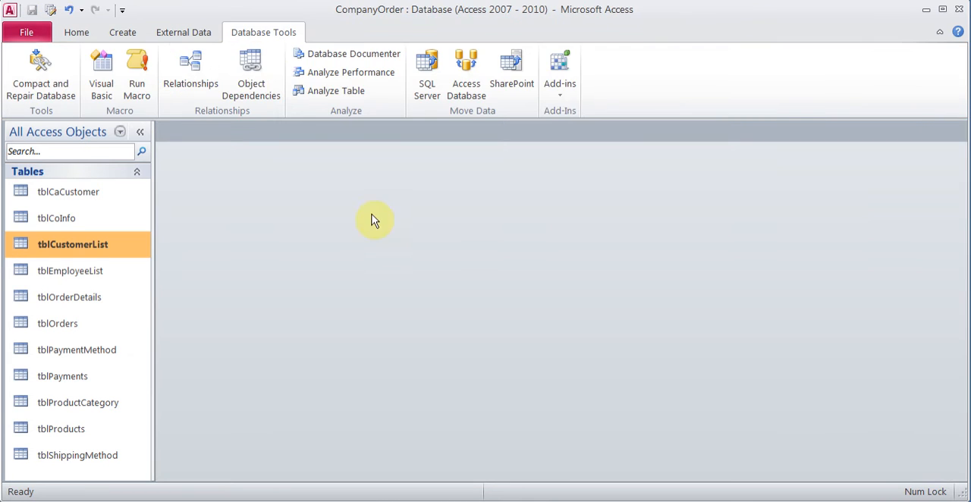
double_click(93, 250)
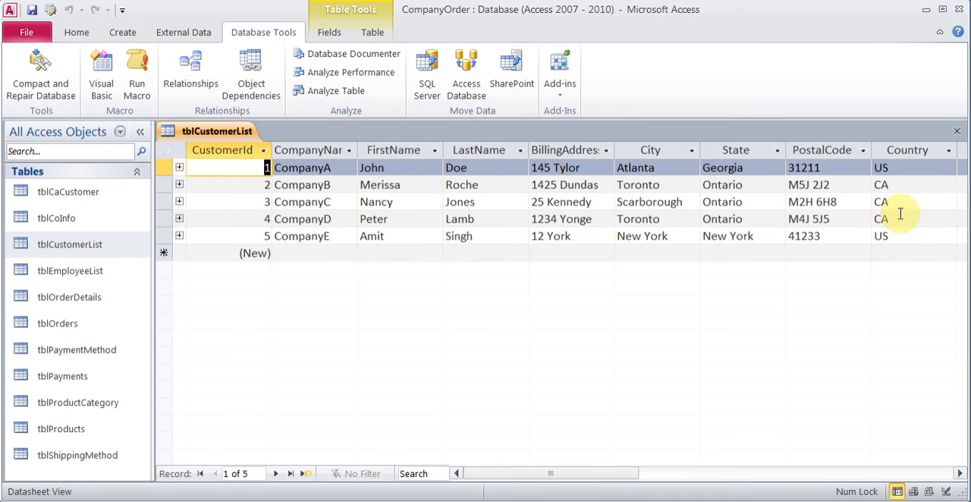
left_click(958, 132)
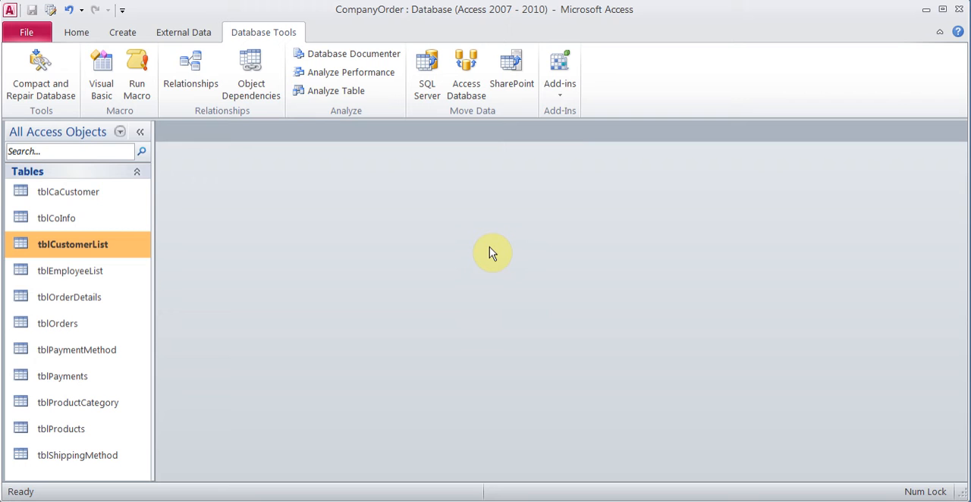
left_click(82, 199)
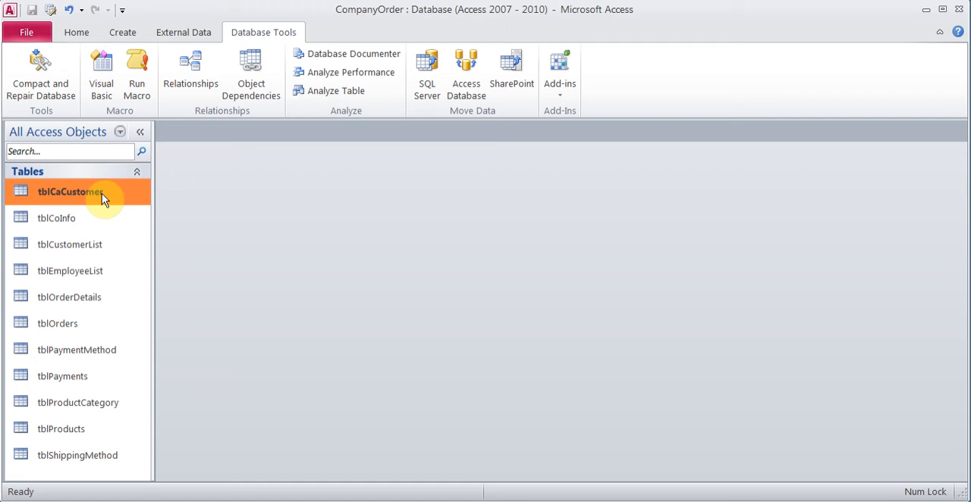
left_click(123, 30)
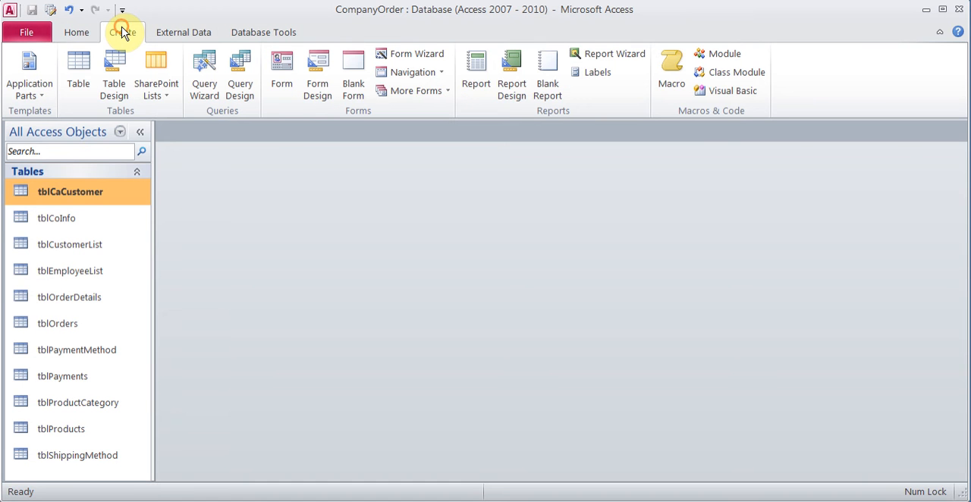
left_click(116, 83)
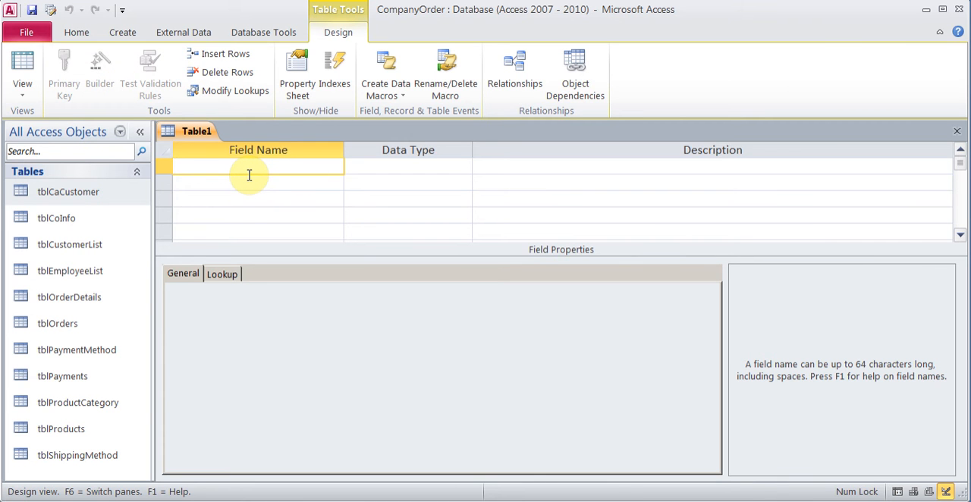
left_click(956, 131)
Step: Start a simple query with the Query Wizard, including all fields of tblCustomerList
left_click(87, 257)
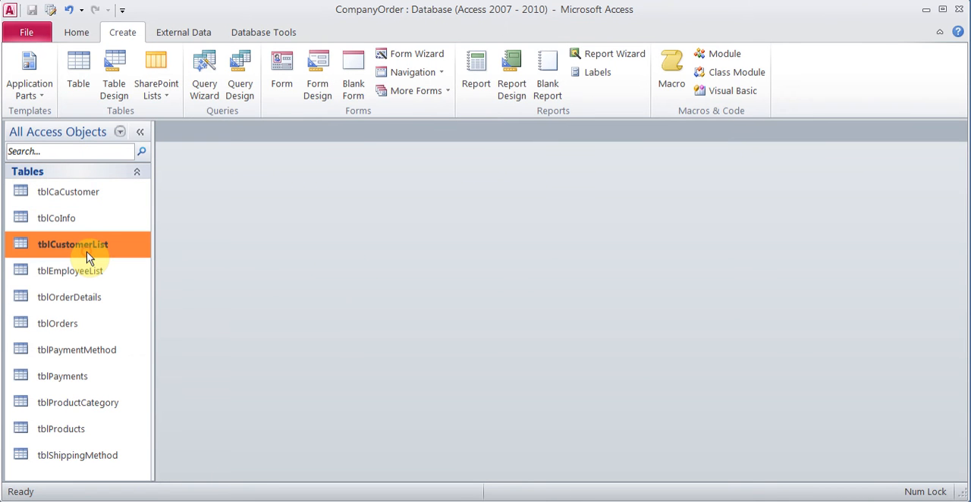
left_click(205, 90)
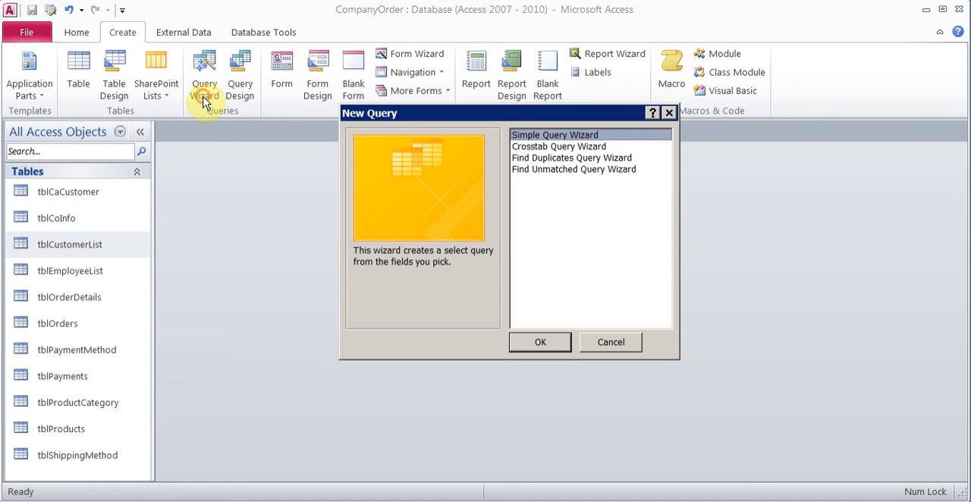
left_click(538, 343)
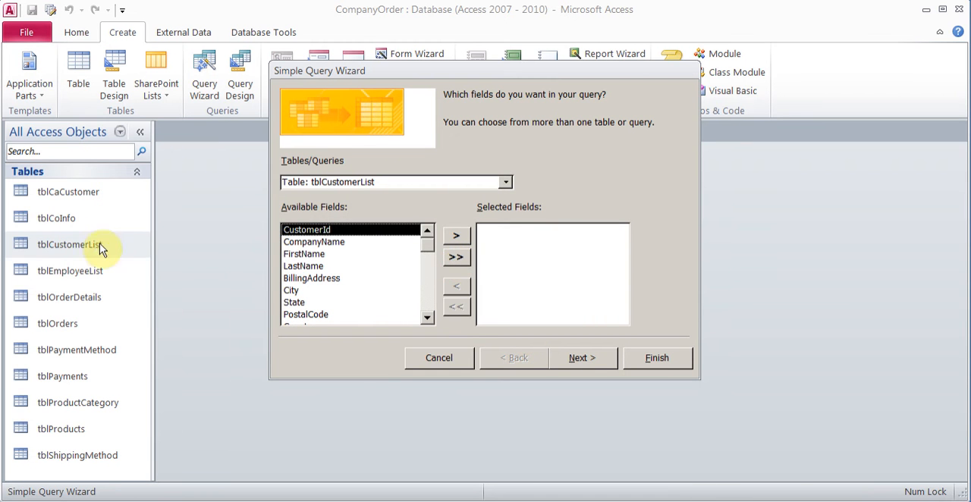
left_click(455, 257)
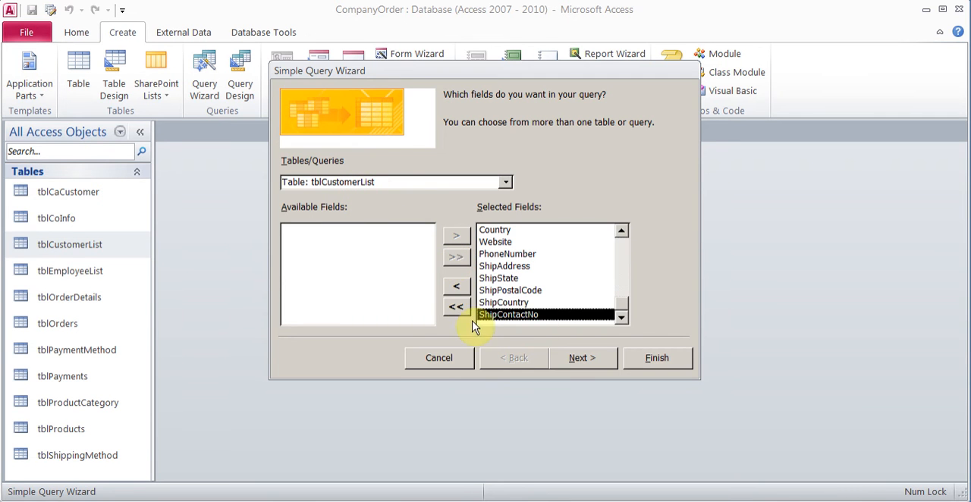
left_click(576, 358)
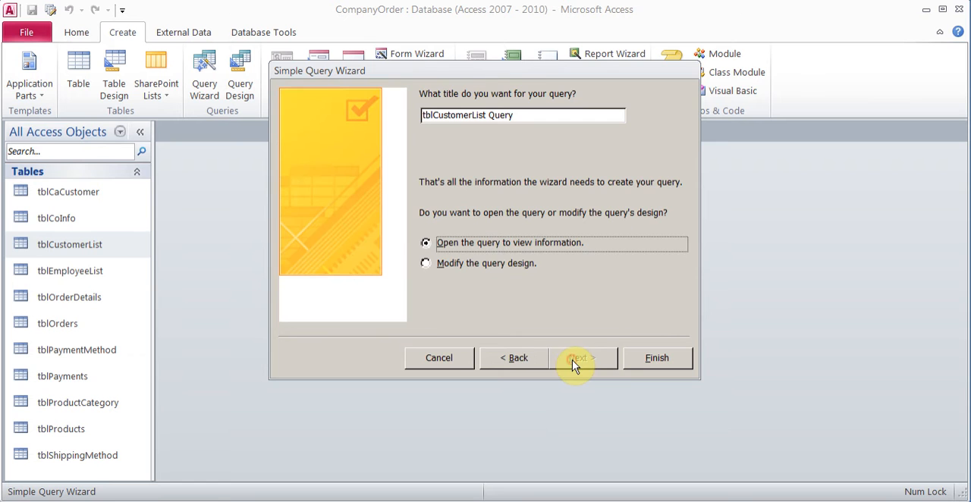
Step: Title the query qryMoveCA and finish the wizard with the option to modify the query design
left_click(487, 266)
left_click_drag(516, 118, 423, 119)
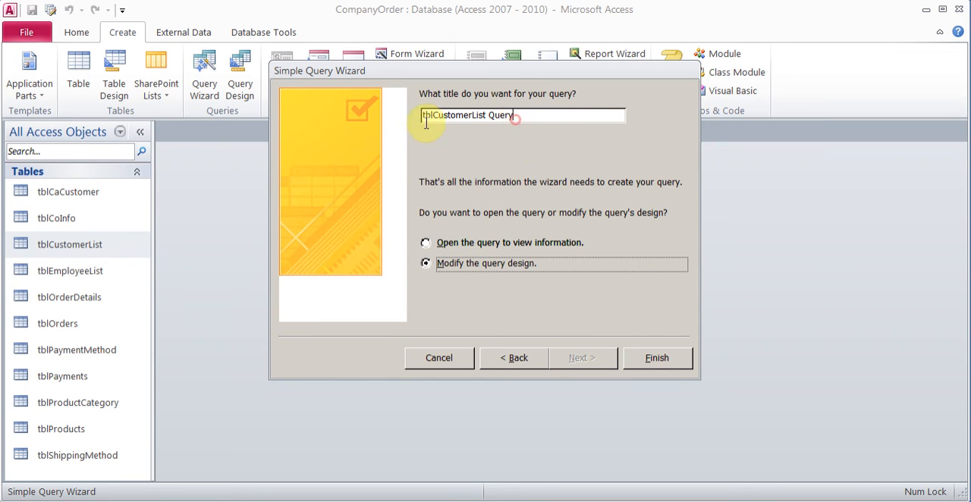
type("qry")
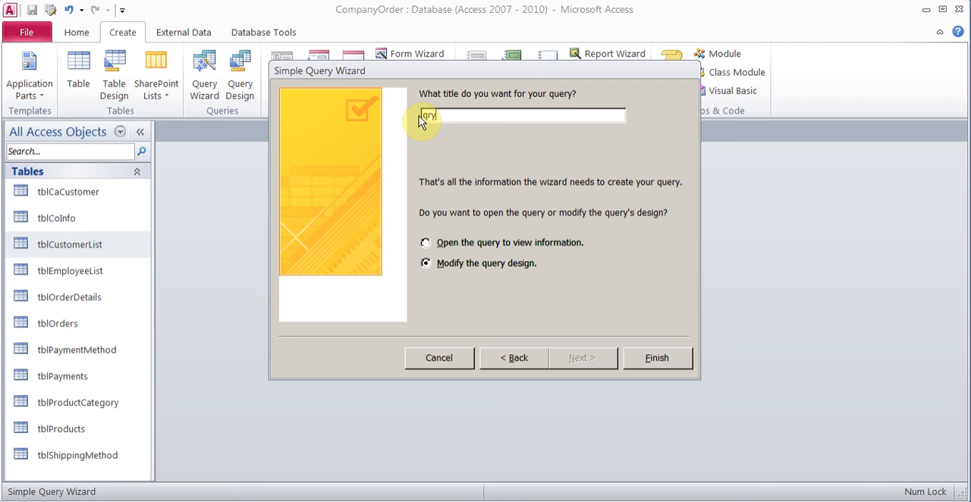
type("MoveCA")
left_click(658, 356)
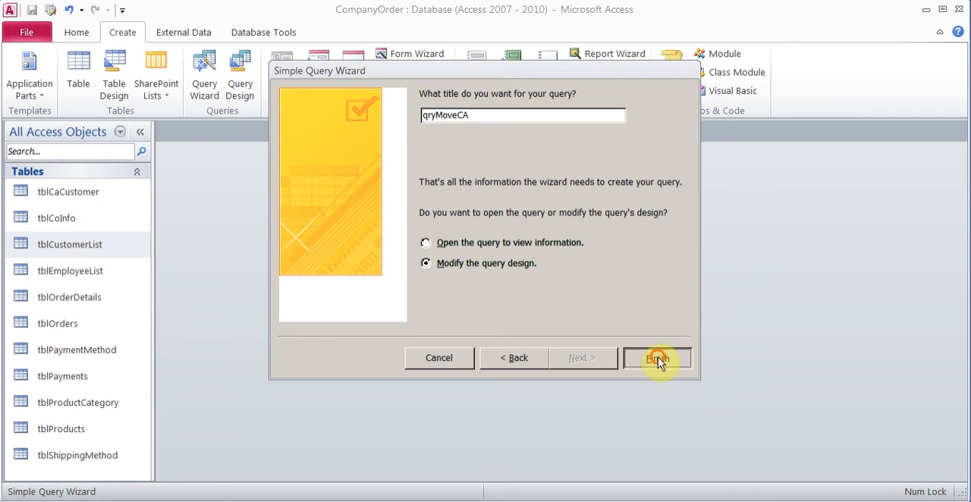
Step: Enlarge the query design grid and set the criterion of the Country field to CA
left_click_drag(589, 400, 572, 284)
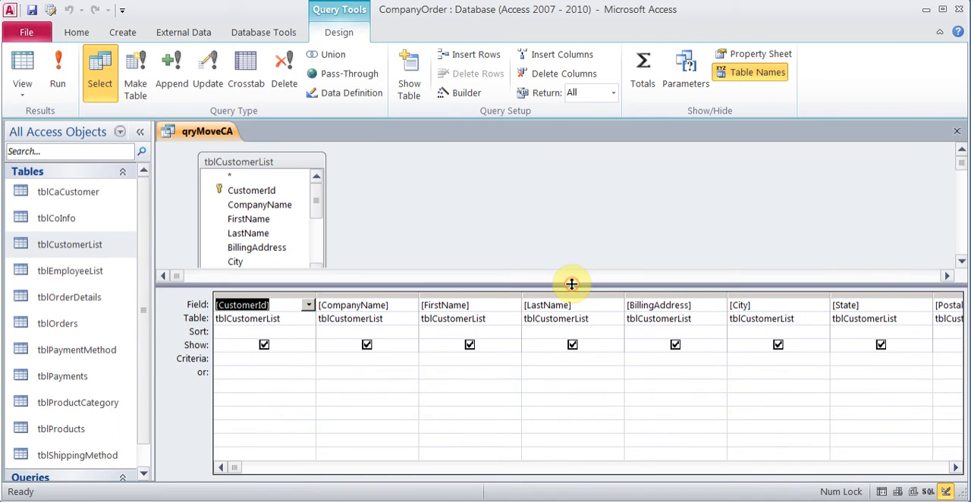
left_click(958, 468)
left_click(957, 468)
left_click(871, 362)
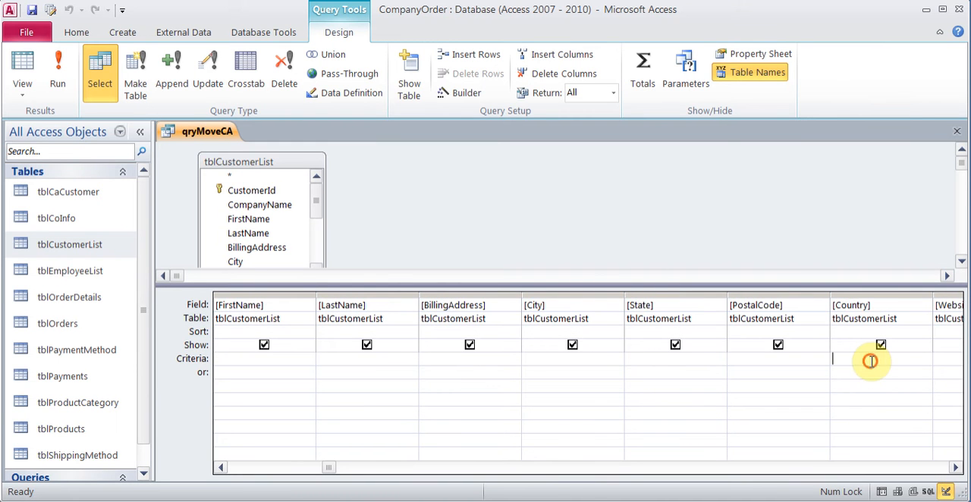
type("CA")
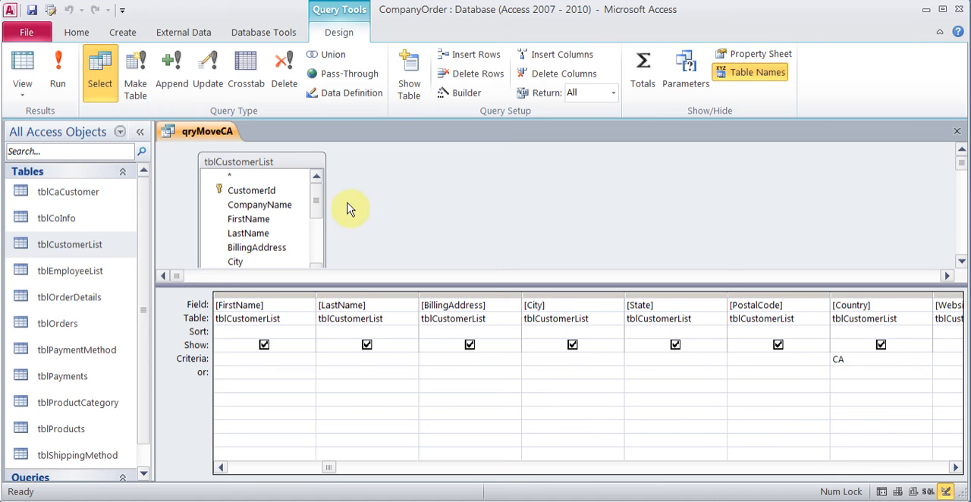
Step: Change the query to a Make Table query that writes to tblCaCustomer in the current database
left_click(136, 77)
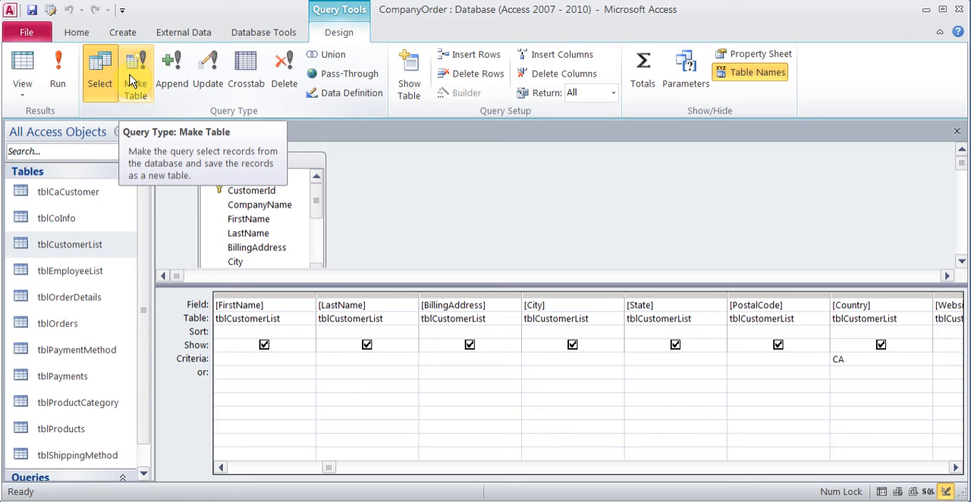
left_click(131, 81)
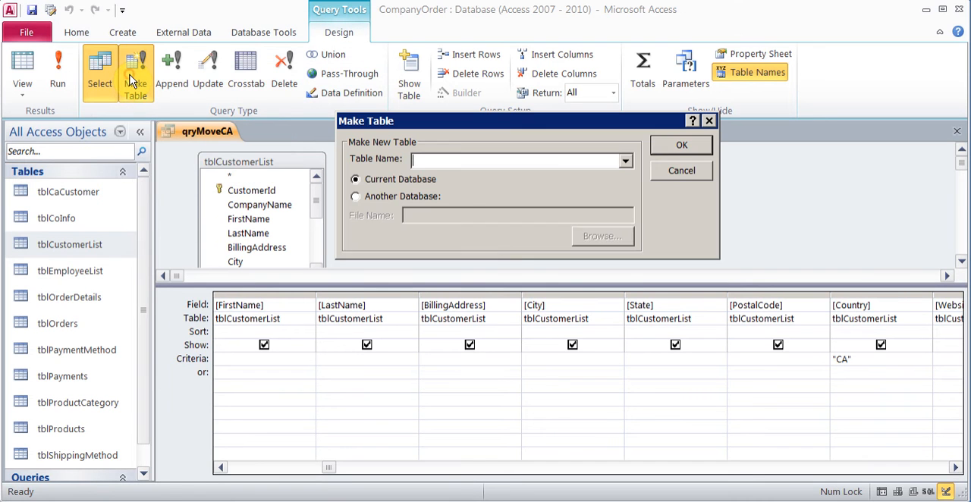
left_click(627, 161)
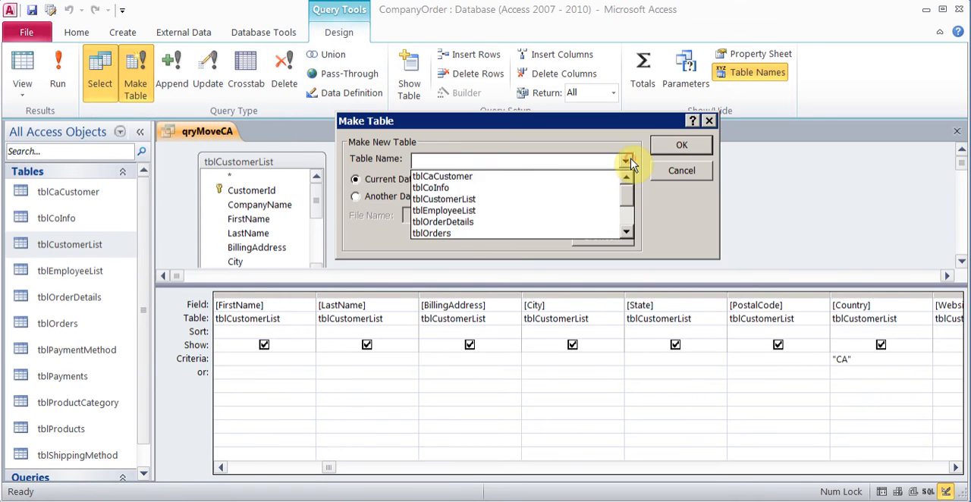
left_click(557, 177)
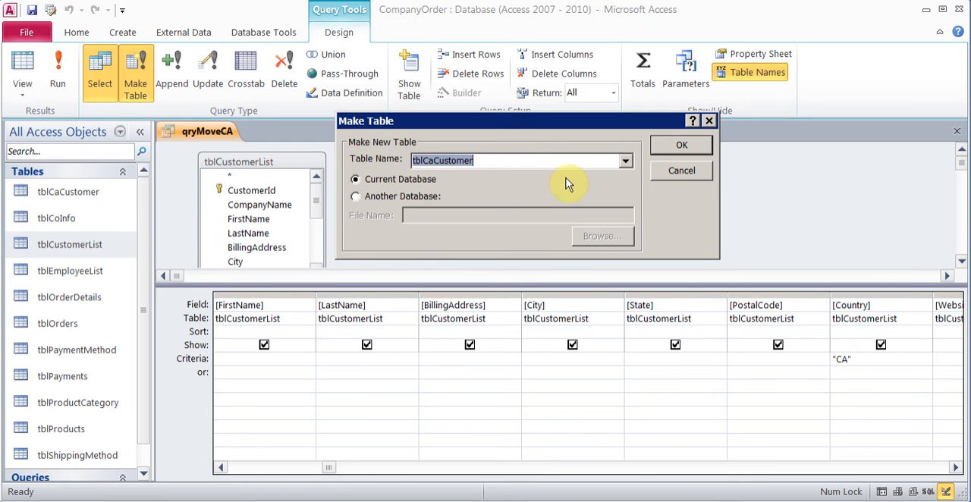
left_click(688, 146)
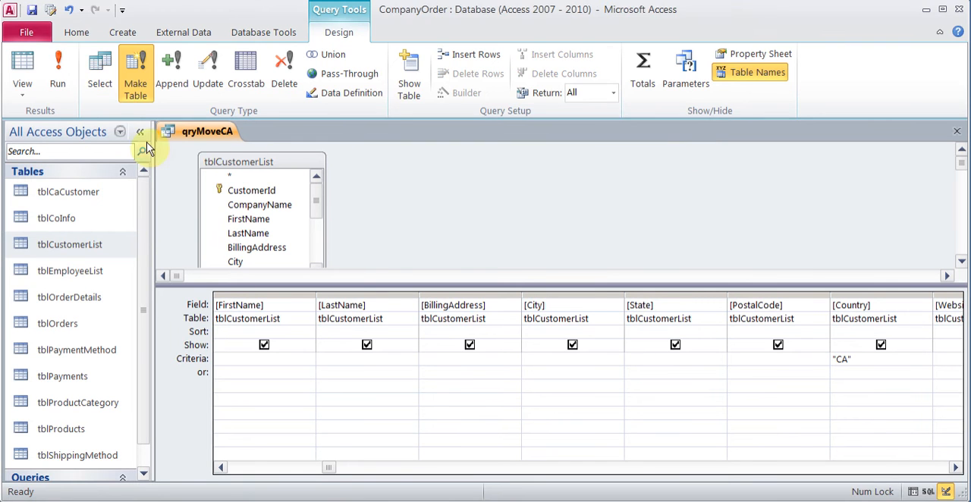
Step: Run the make-table query, agreeing to replace the existing tblCaCustomer table and paste the selected rows
left_click(52, 70)
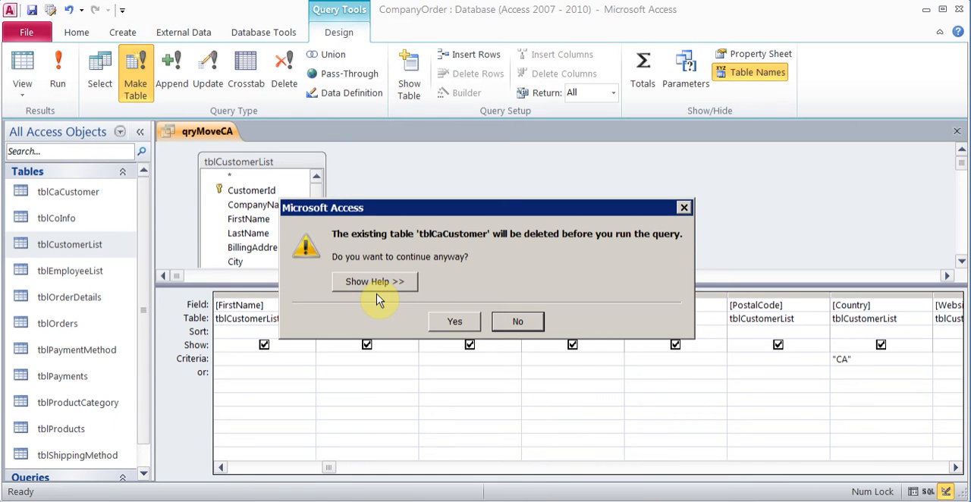
left_click(454, 322)
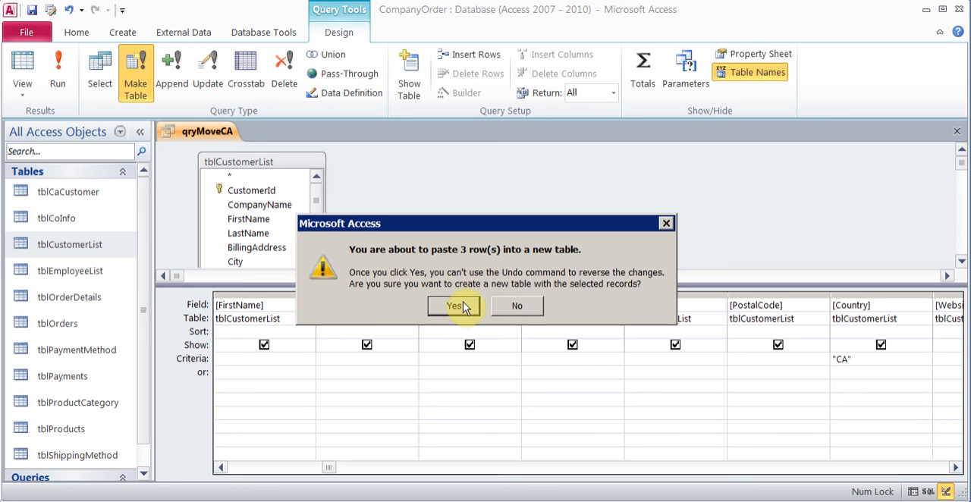
left_click(459, 308)
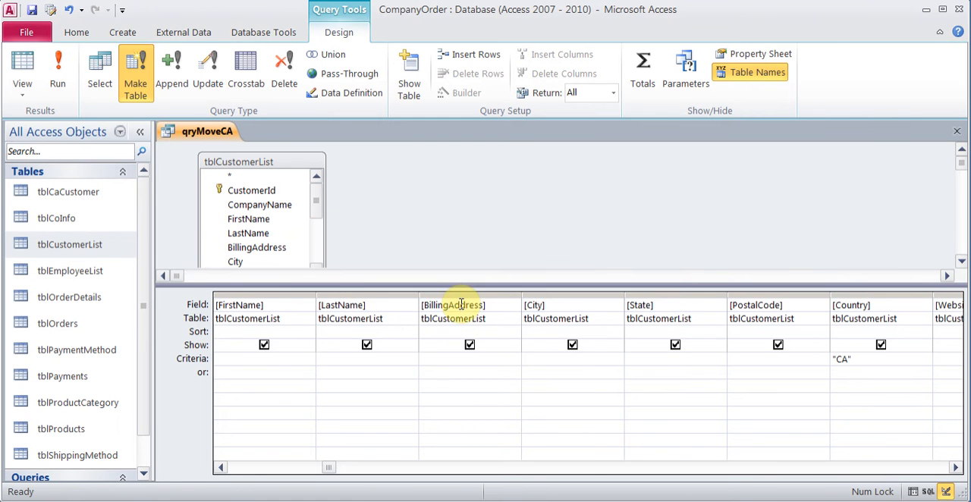
Step: Open tblCaCustomer to check the copied customer records, and close it
left_click(98, 199)
double_click(98, 198)
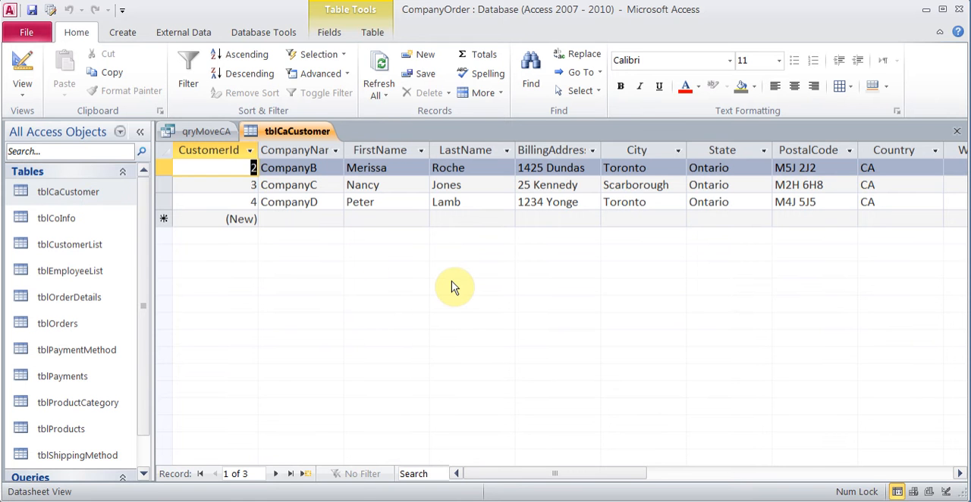
left_click(957, 132)
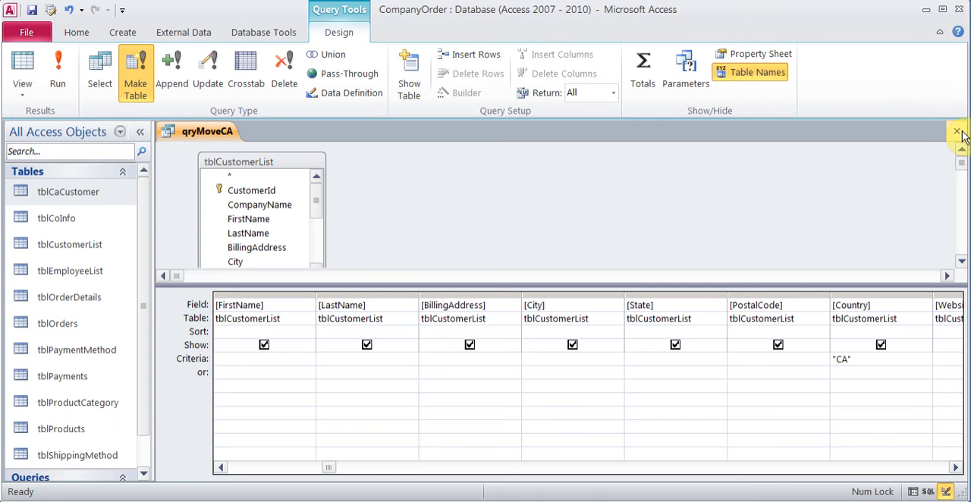
left_click(872, 359)
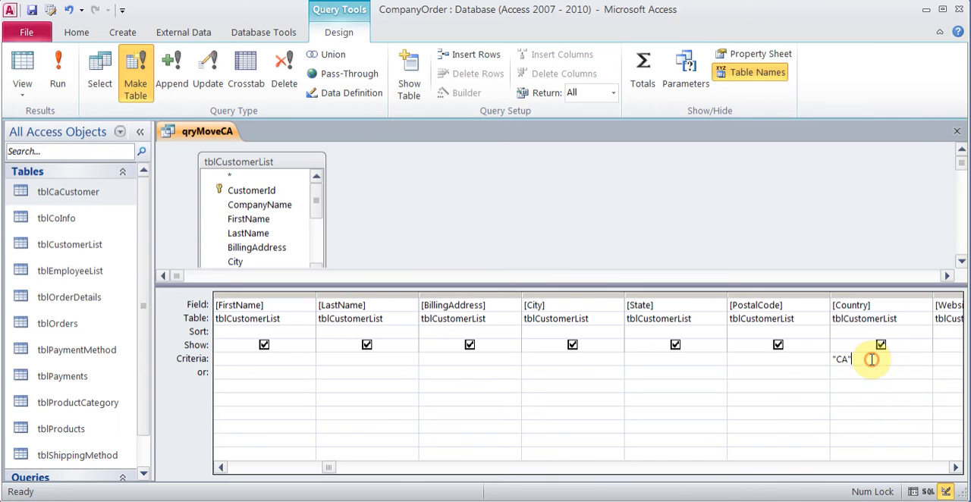
left_click_drag(871, 360, 816, 361)
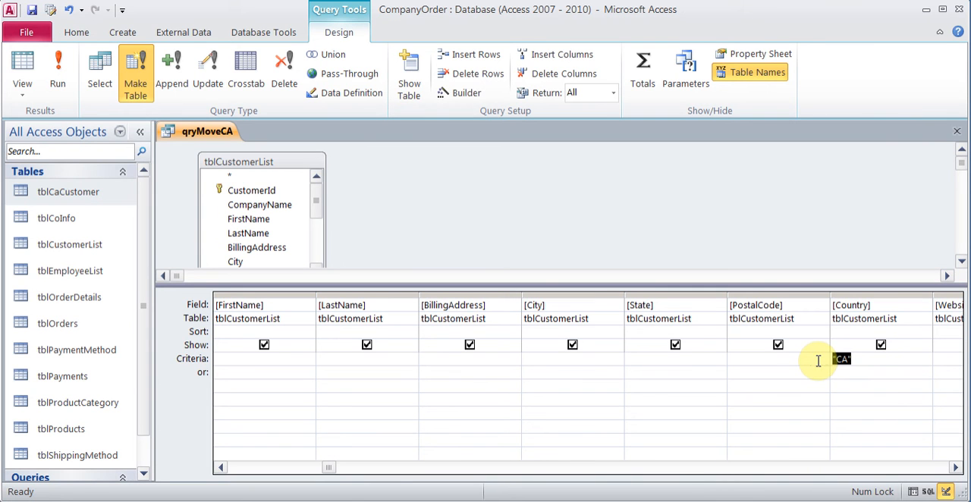
left_click(860, 359)
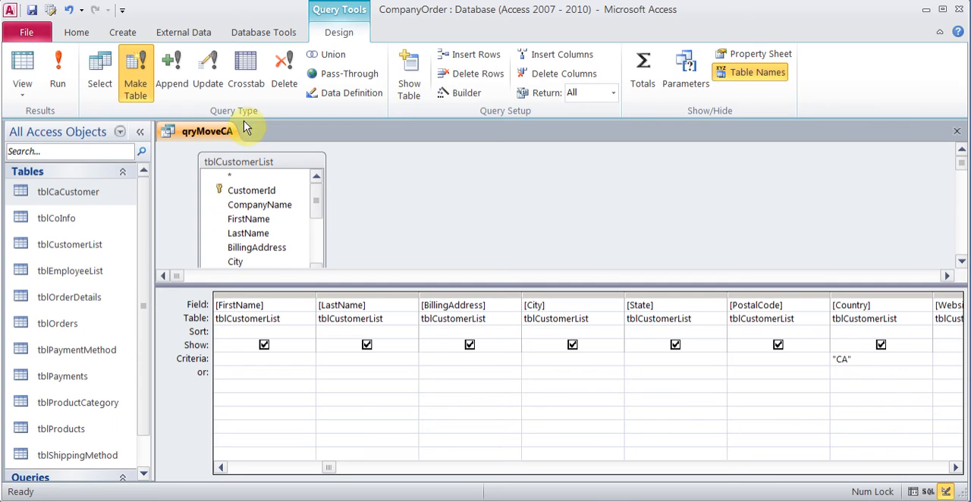
Step: Convert the query to an Append query that adds records to tblCaCustomer in the current database
left_click(171, 72)
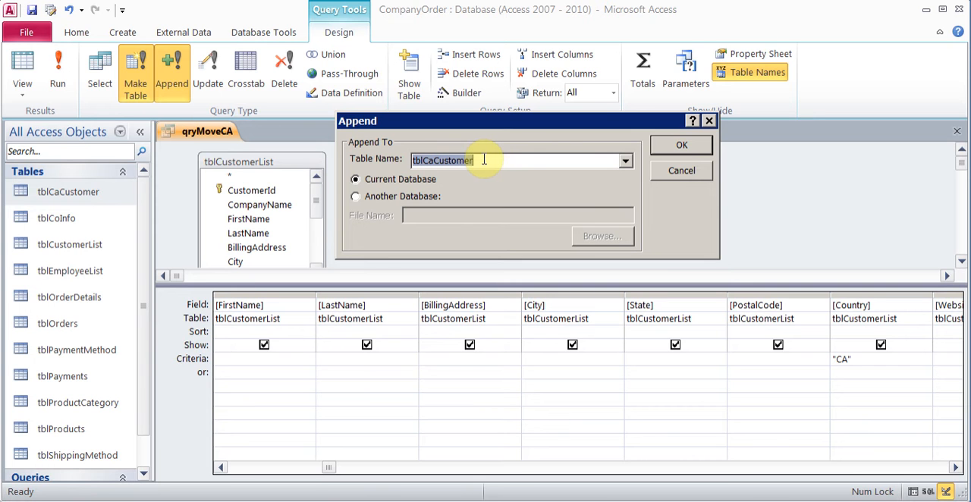
left_click(675, 145)
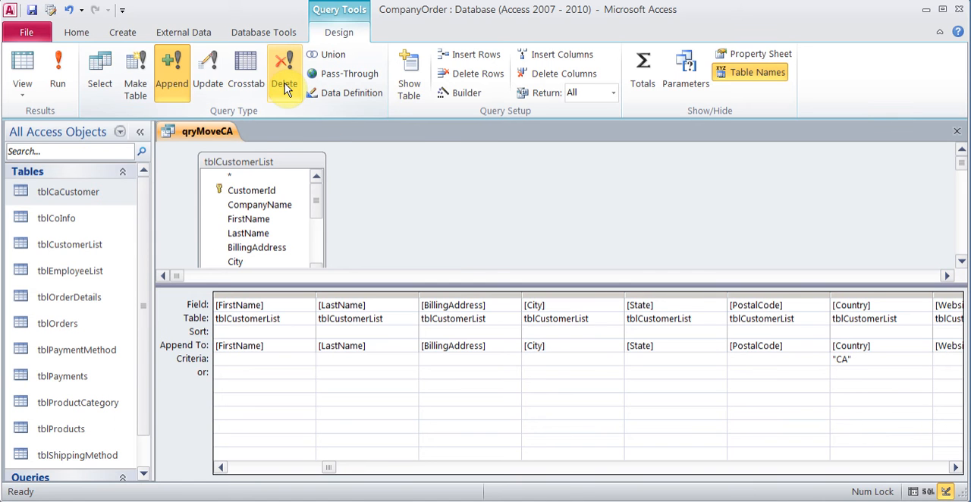
Step: Open tblCustomerList to review the customer records and their countries, and close it
double_click(60, 244)
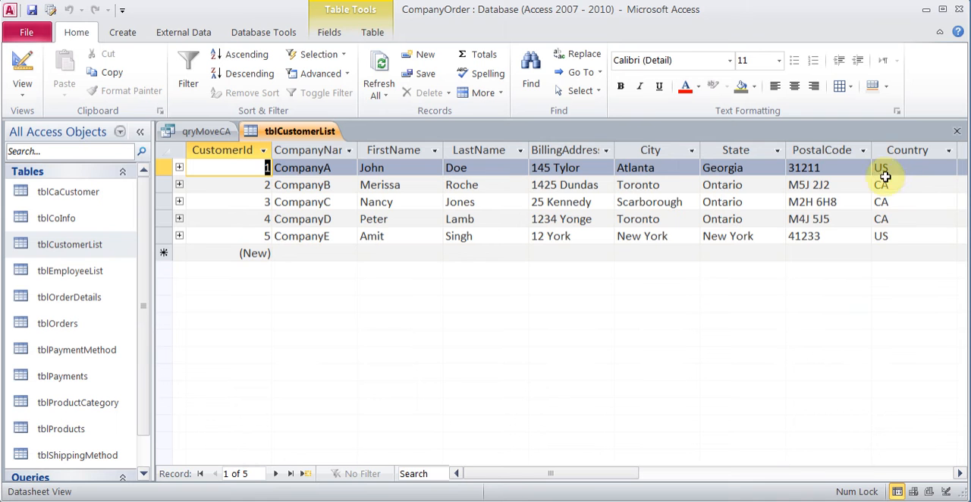
left_click(960, 134)
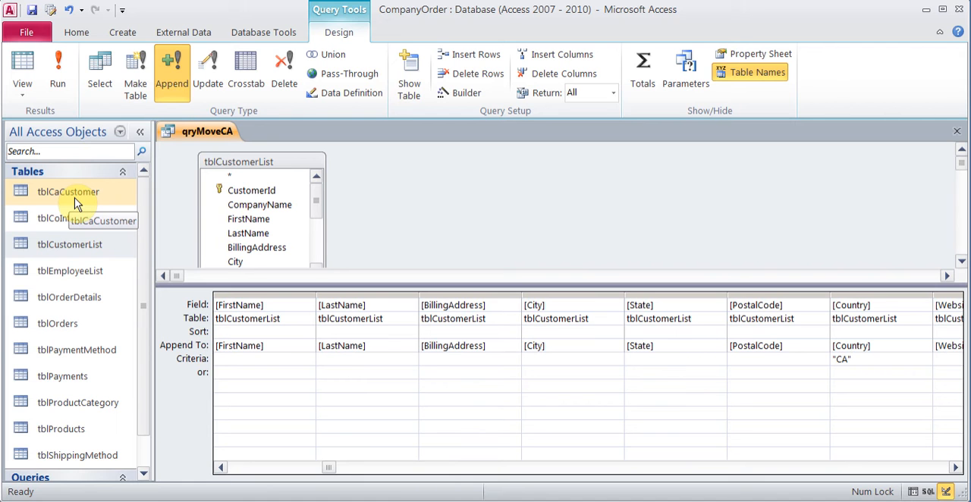
Step: Convert qryMoveCA to a Delete query and run it to remove the CA customers, and check tblCustomerList
left_click(294, 74)
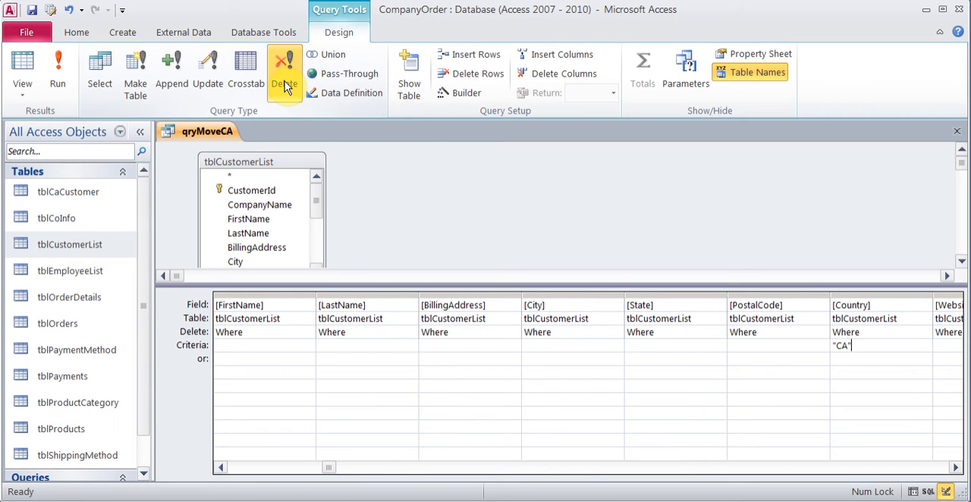
left_click(57, 78)
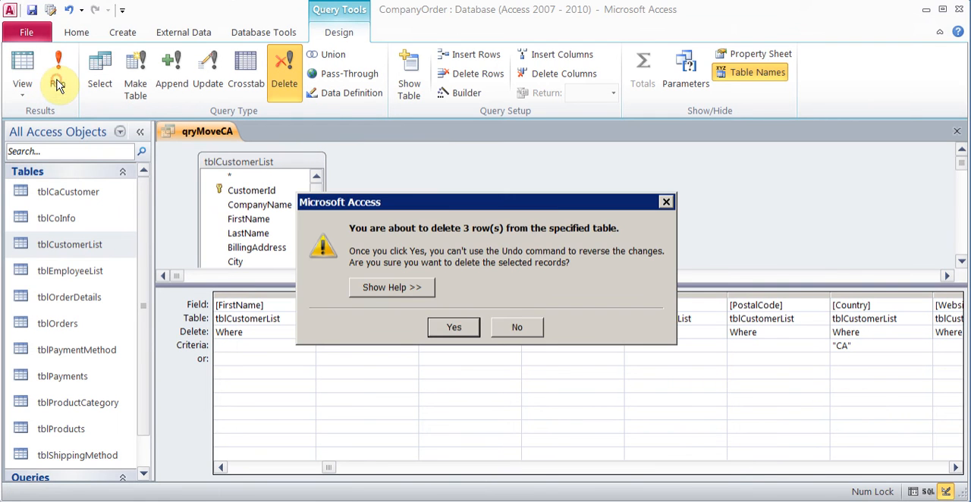
left_click(448, 327)
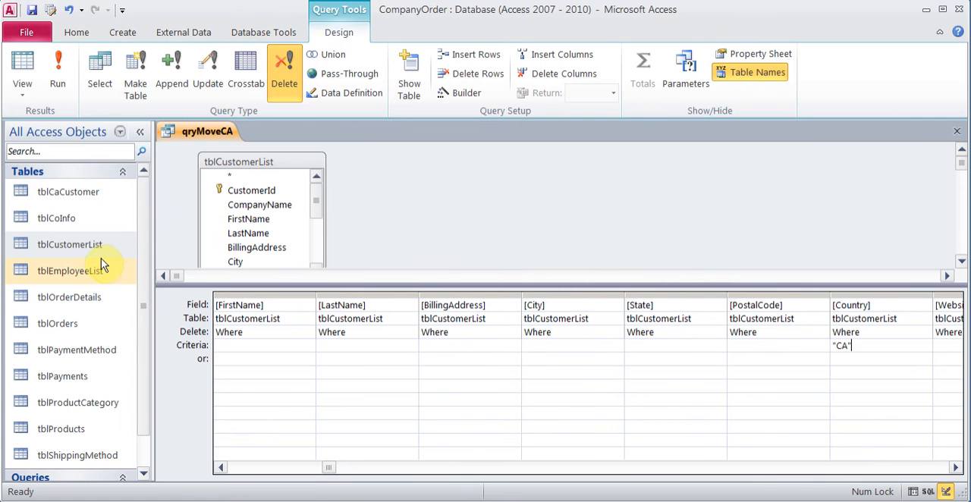
double_click(73, 245)
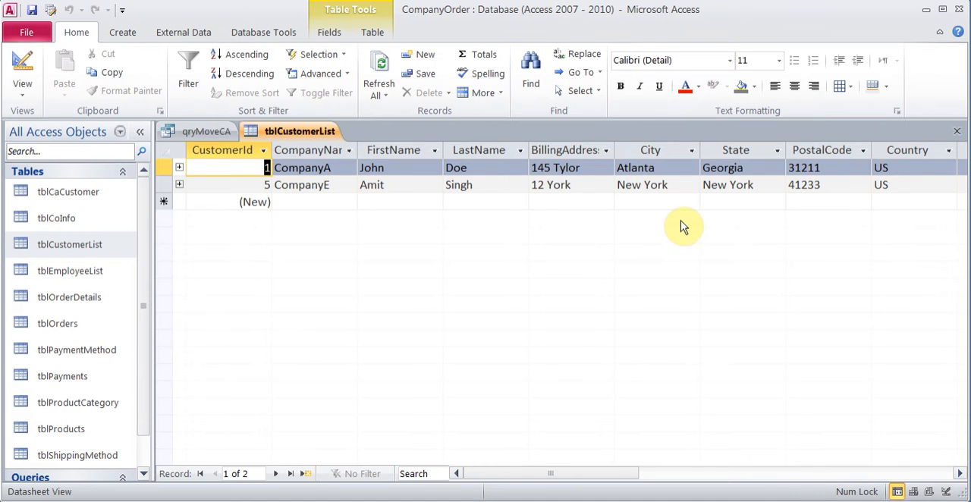
left_click(957, 131)
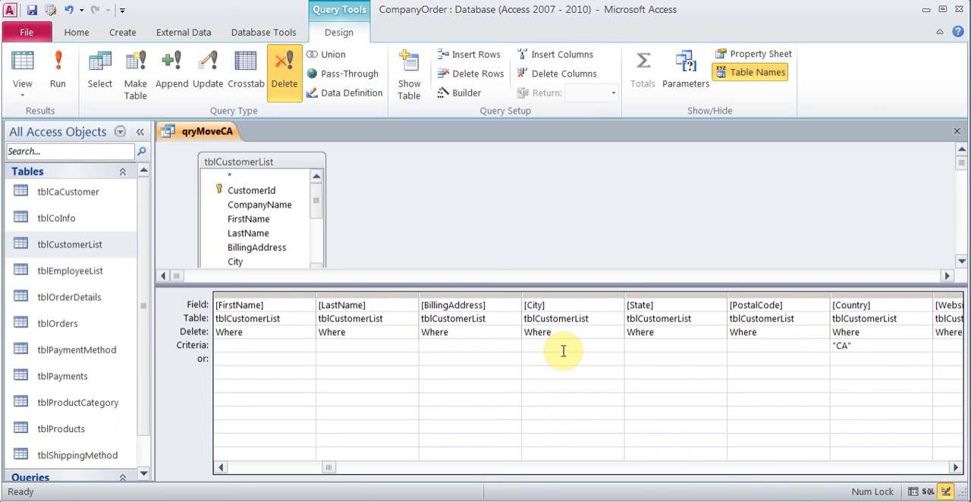
Step: Clear the "CA" criterion from the Country column of the query
key("BackSpace")
key("BackSpace")
key("BackSpace")
key("BackSpace")
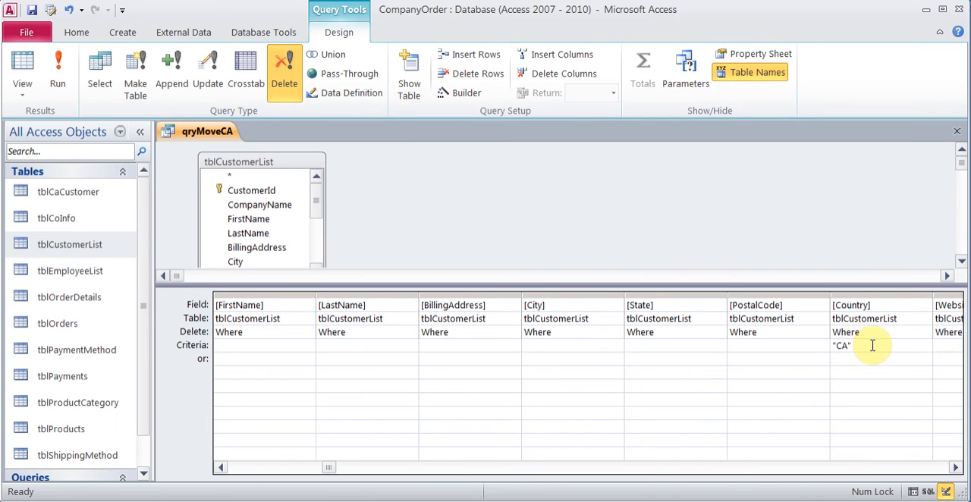
Step: Enter the parameter prompt [What Barcode] as the City criterion, and clear it again
left_click(573, 347)
type("[What ")
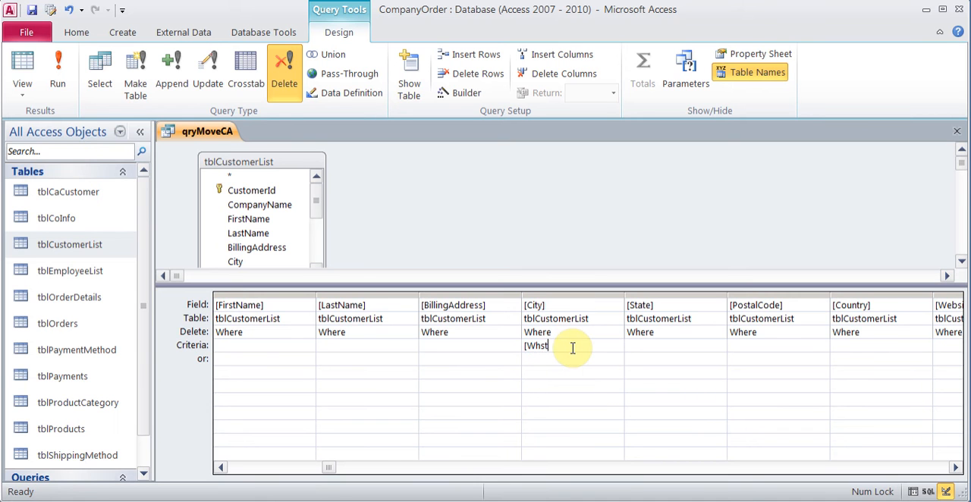
type("Barcode]")
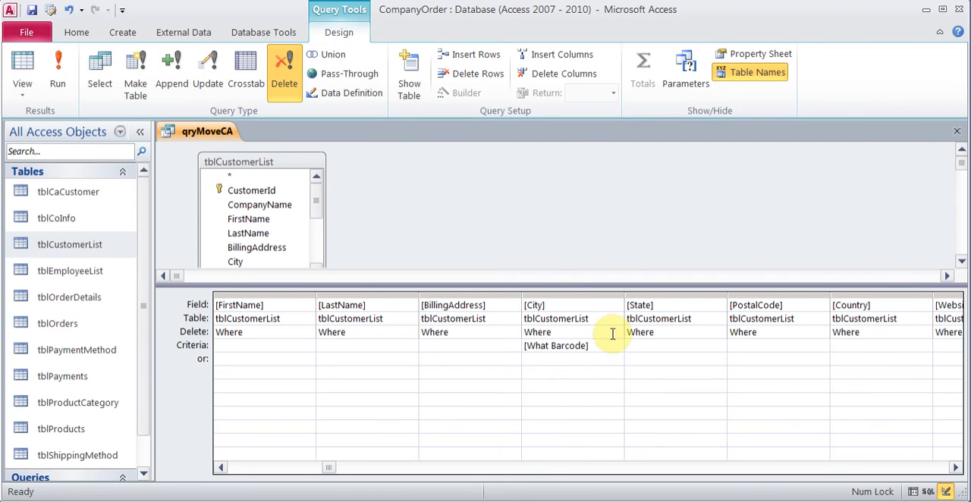
left_click_drag(604, 345, 474, 346)
key("Delete")
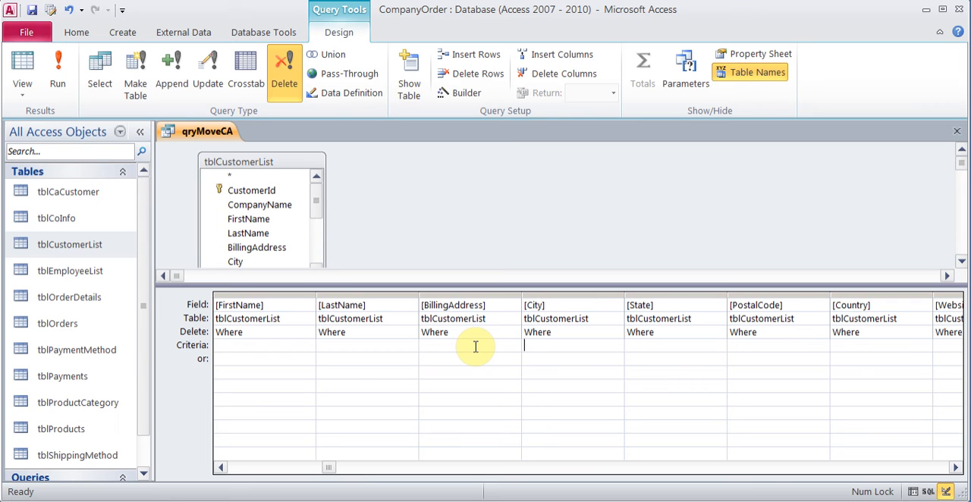
Step: Convert the query to an Update query that changes Country to "USA" where the criterion is "US"
left_click(212, 74)
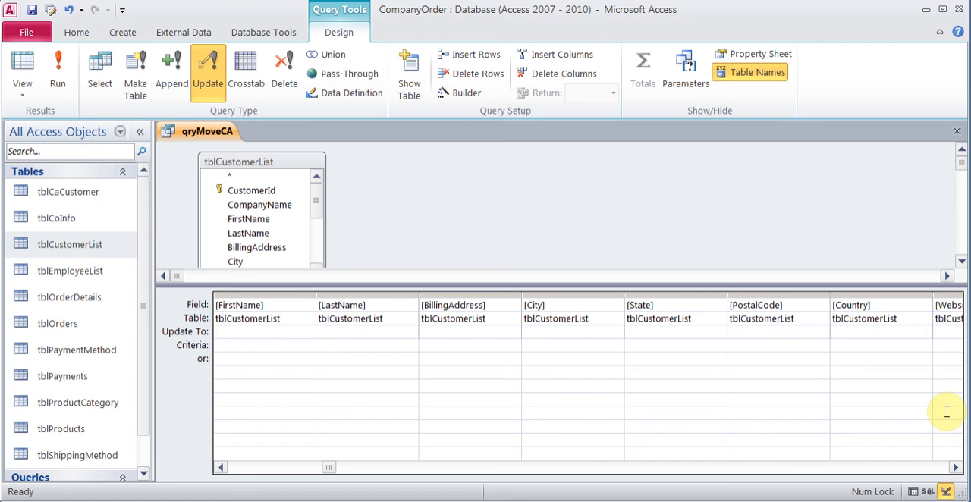
left_click(956, 468)
left_click(957, 469)
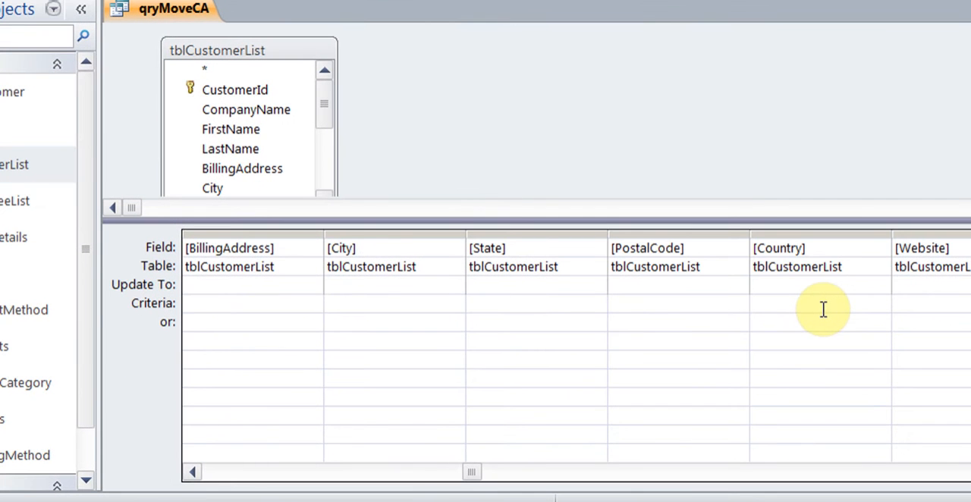
left_click(802, 289)
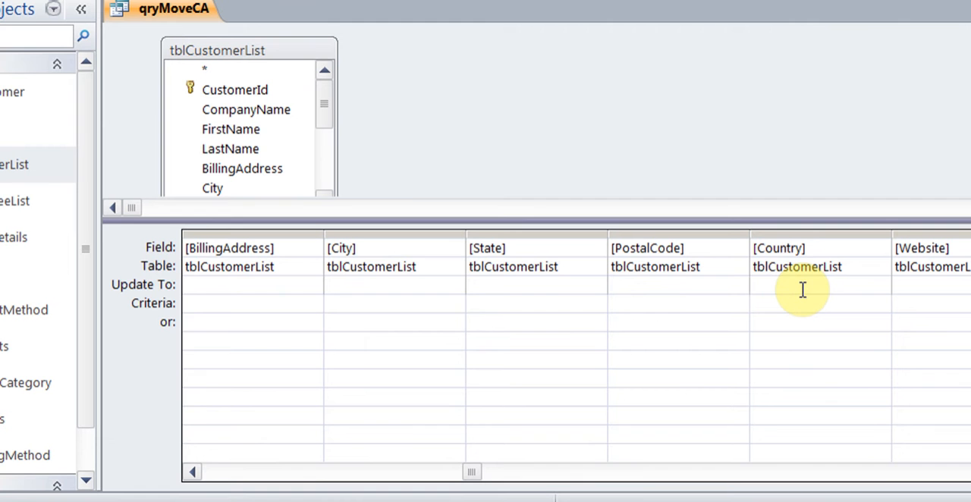
type("USA")
left_click(793, 305)
type("US")
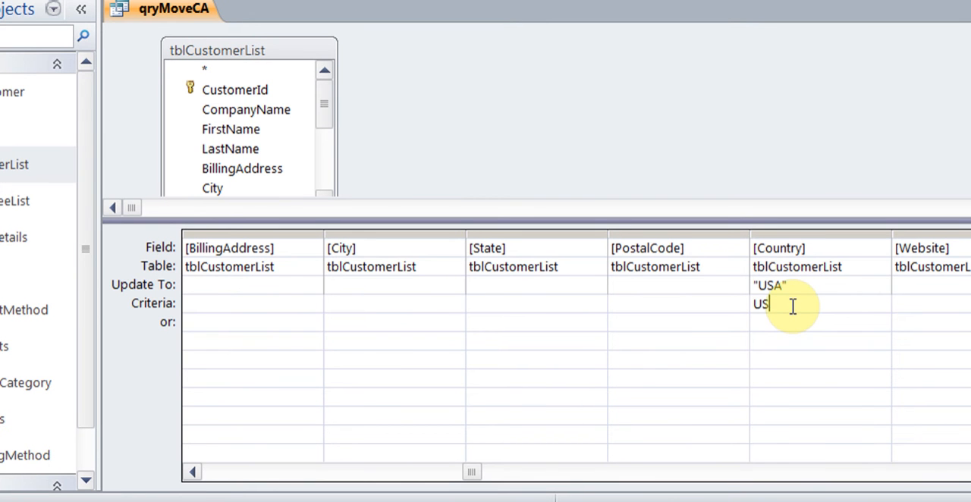
key("Down")
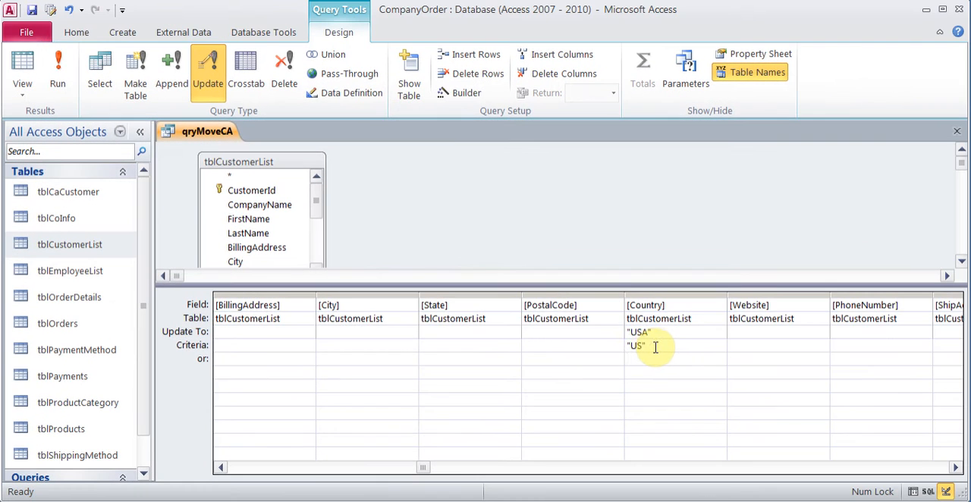
Step: Run the update query, agreeing to update the records, and check the Country values in tblCustomerList
left_click(35, 41)
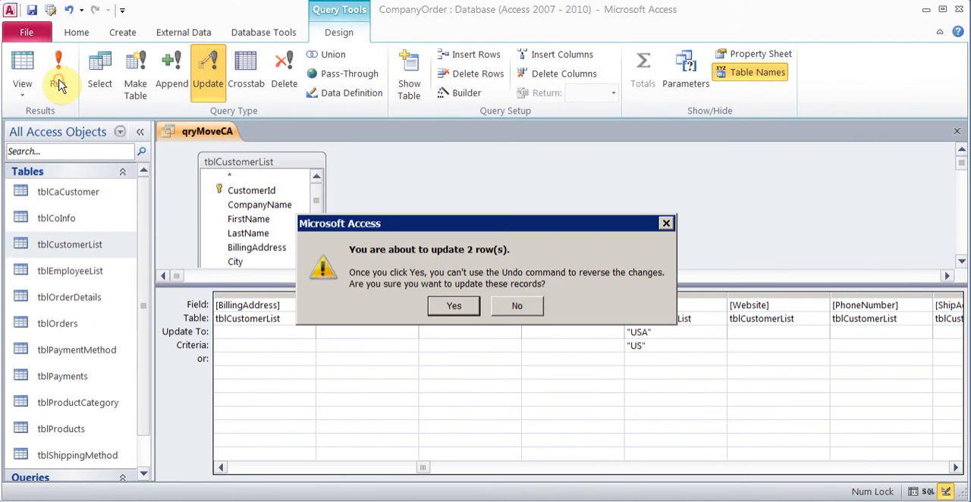
left_click(454, 305)
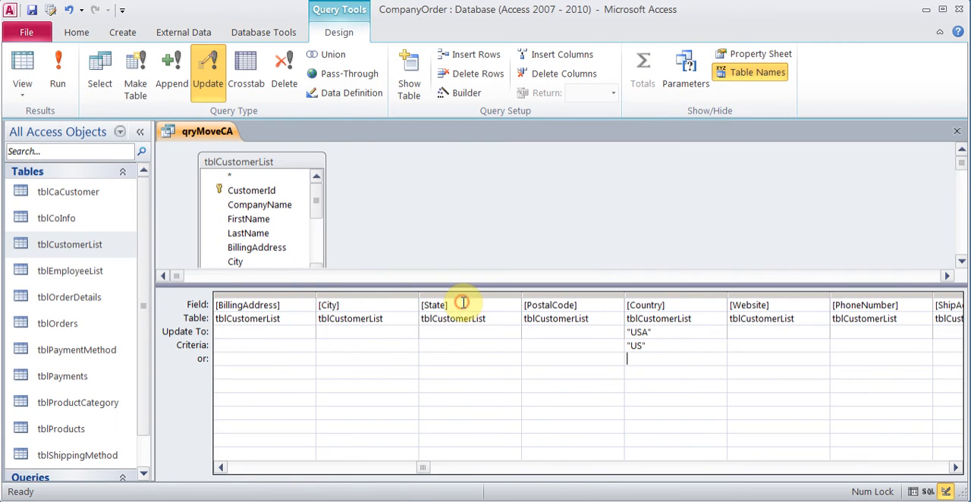
double_click(69, 248)
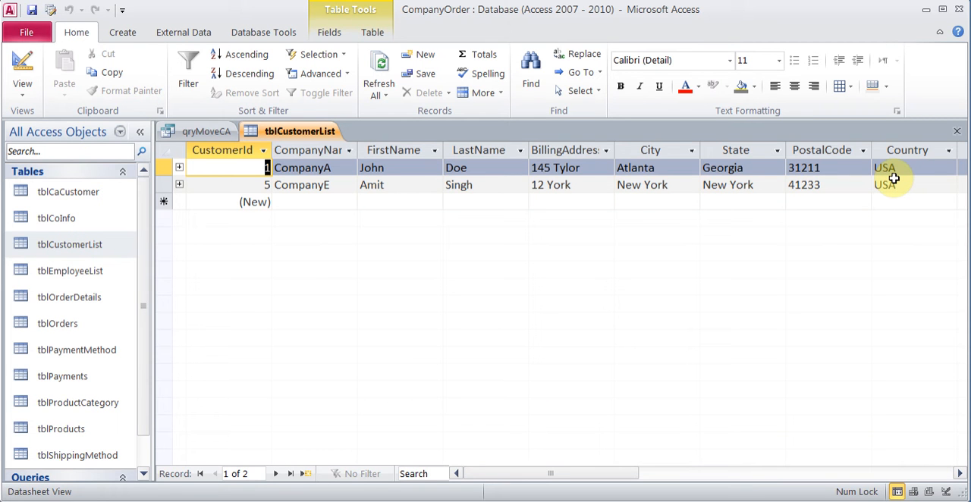
left_click(959, 136)
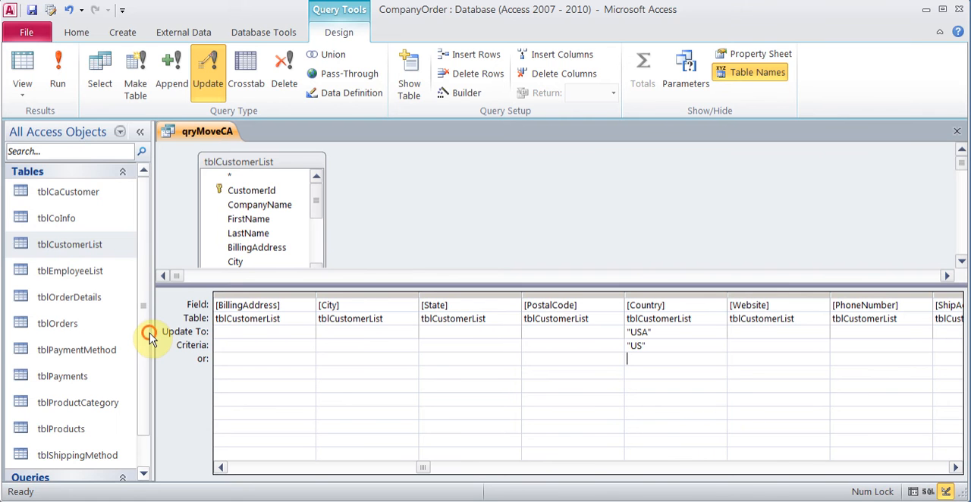
Step: Close qryMoveCA and save the changes to its design
scroll(148, 431, "down", 1)
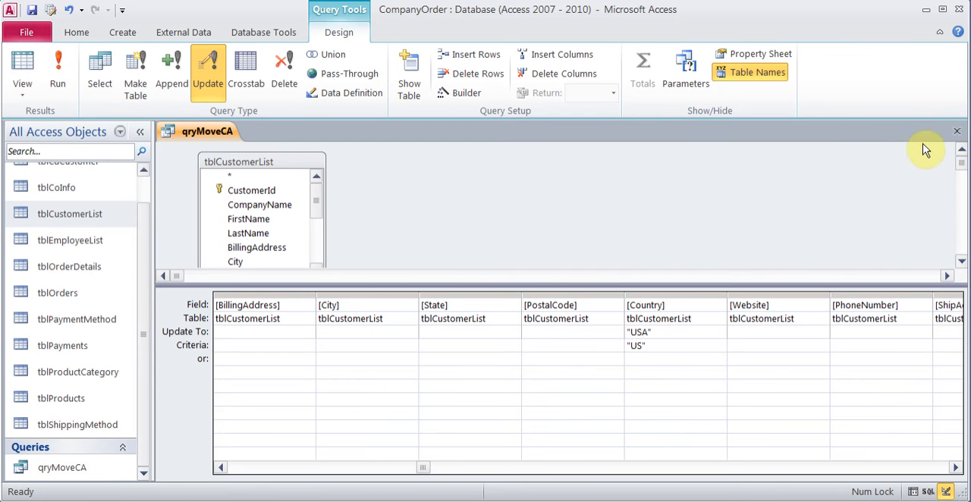
left_click(957, 131)
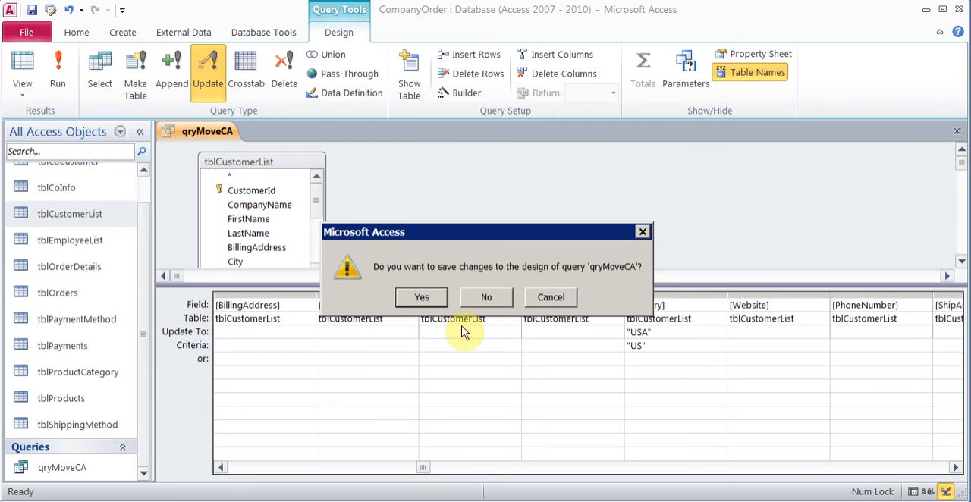
left_click(423, 297)
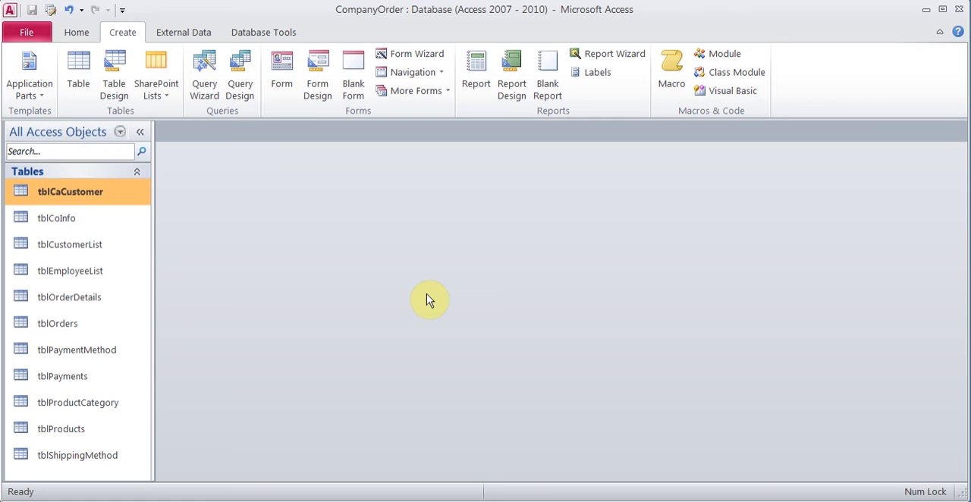
Step: Review the customer records in tblCaCustomer and in tblCustomerList, closing each table
double_click(82, 199)
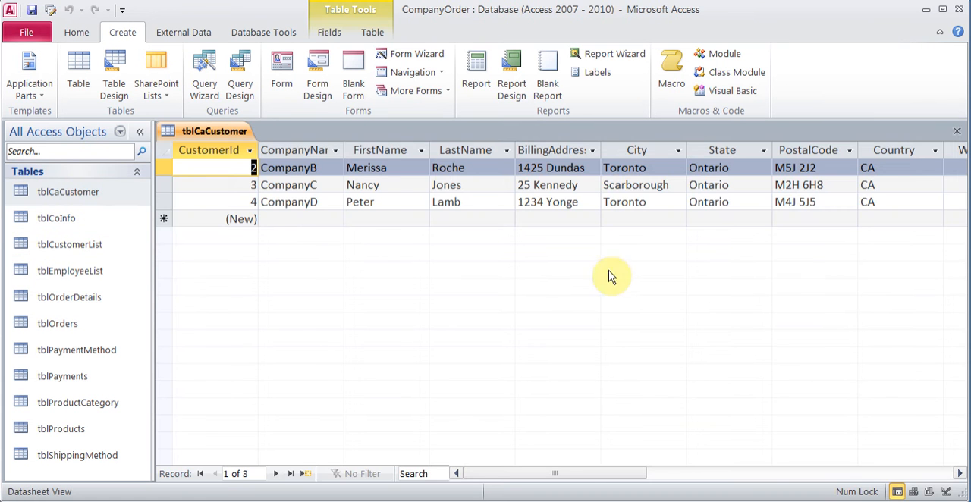
left_click(956, 132)
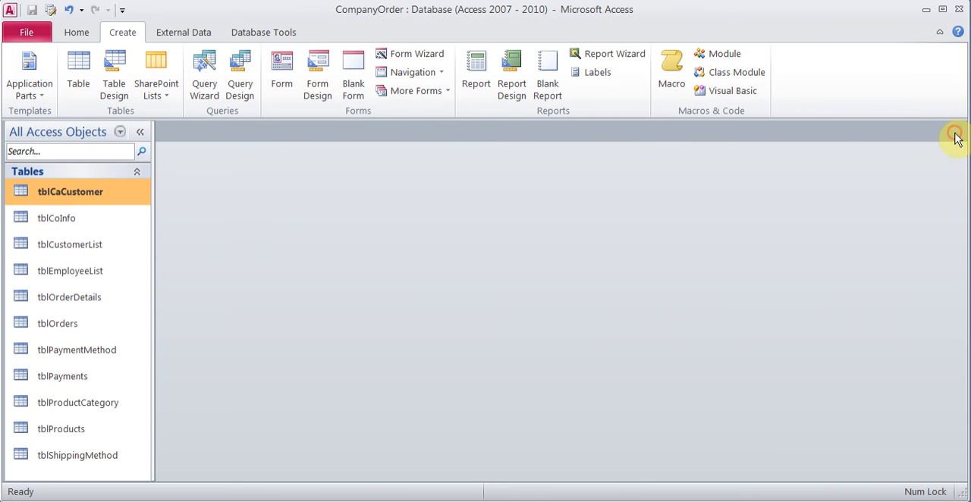
double_click(74, 256)
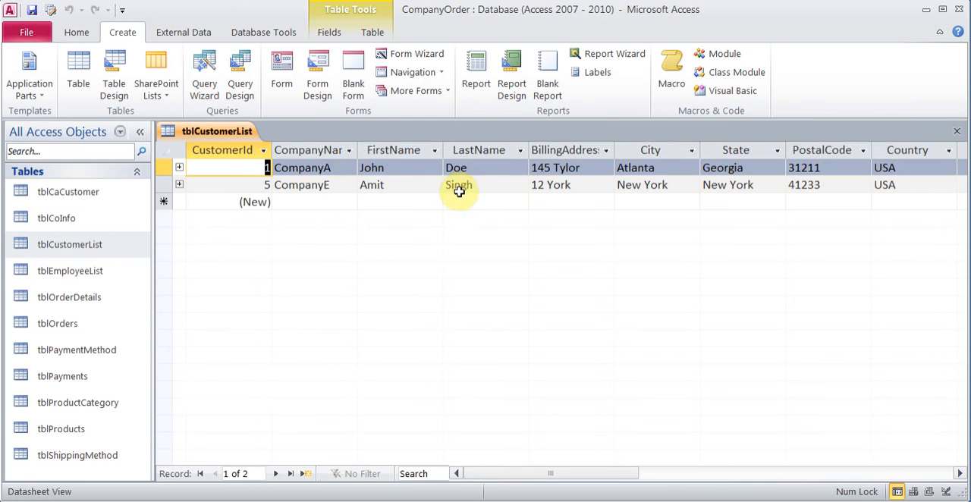
left_click(958, 132)
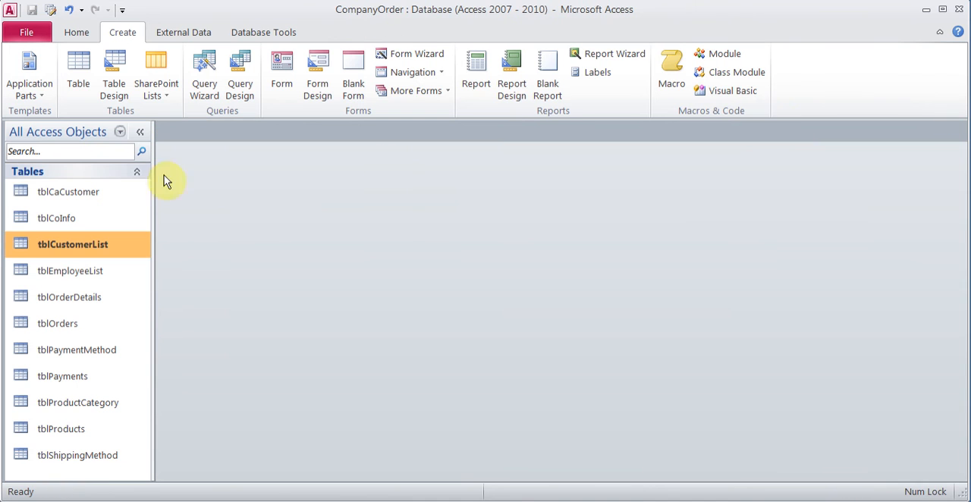
Step: Start a new query with the Simple Query Wizard, including all fields of tblCaCustomer
left_click(99, 193)
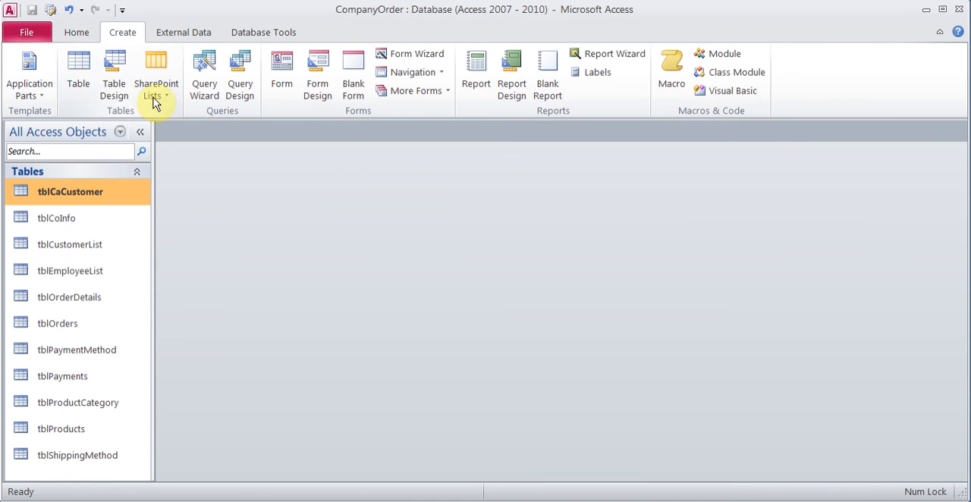
left_click(199, 80)
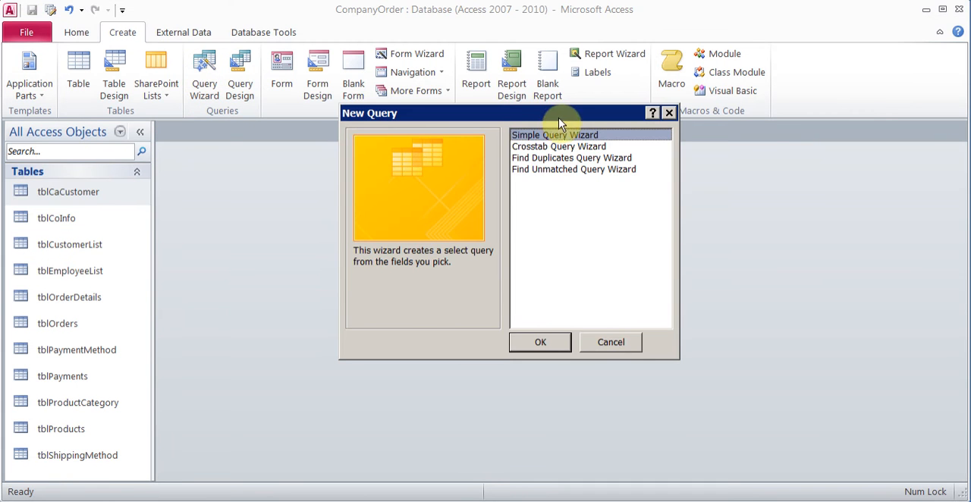
left_click(523, 341)
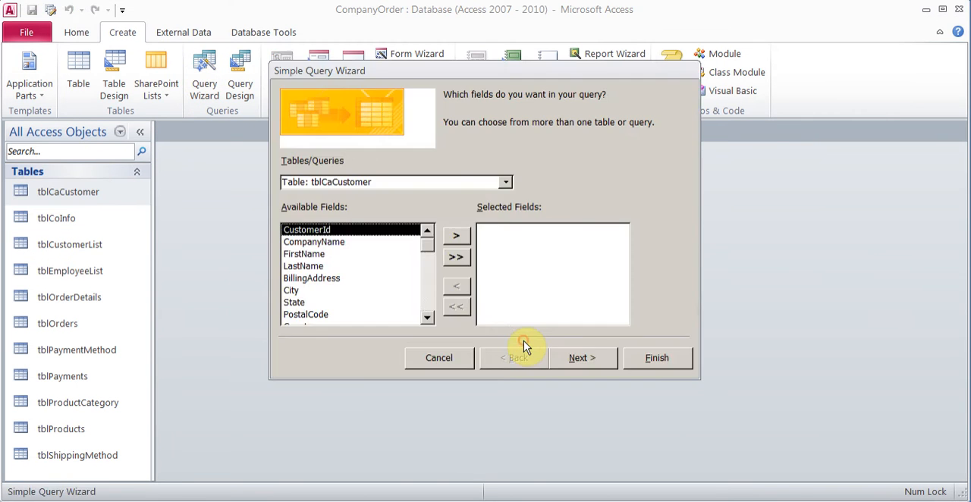
left_click(450, 262)
left_click(583, 360)
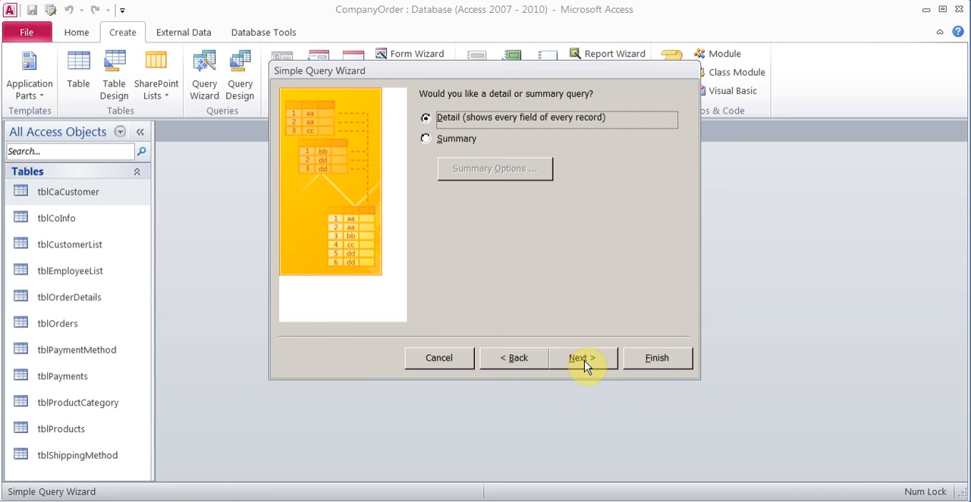
Step: Keep the query as a detail query, title it qryMoveCA, and finish by opening its design for modification
left_click(584, 361)
left_click_drag(509, 115, 385, 125)
type("qry")
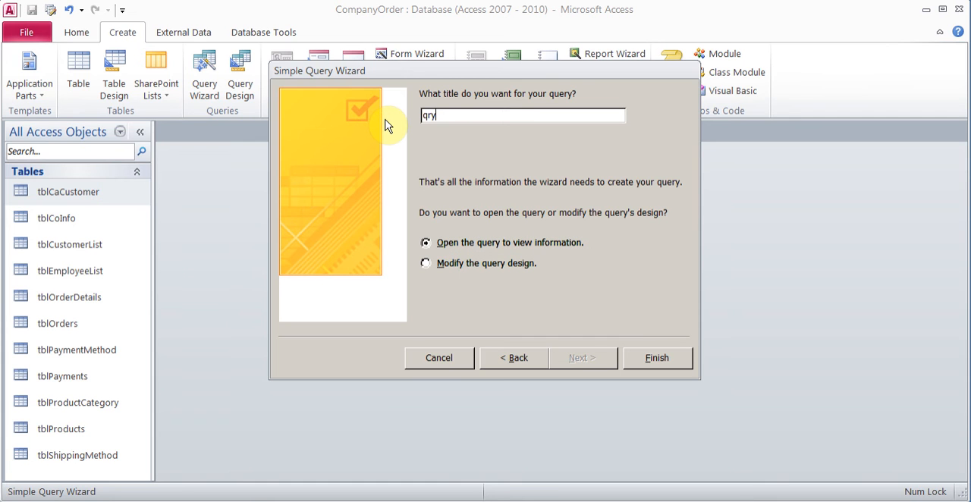
type("MoveCA")
left_click(490, 263)
left_click(664, 361)
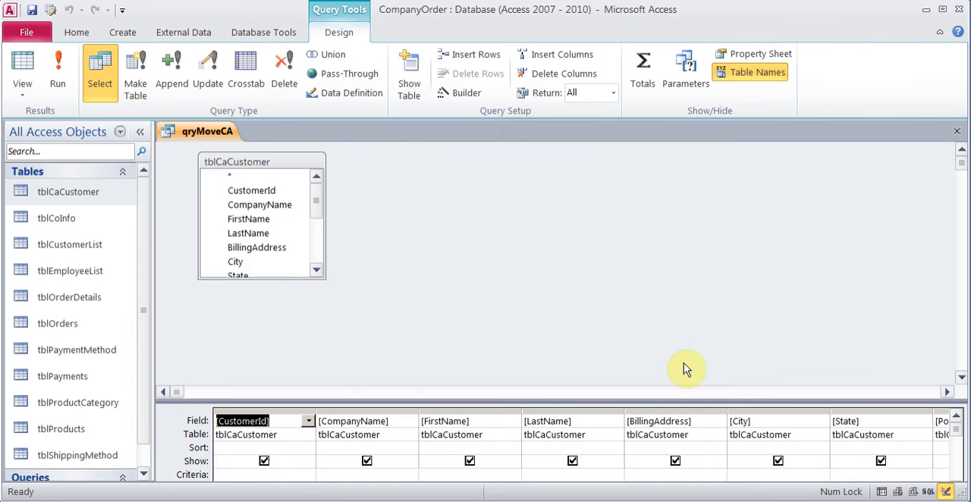
Step: Turn qryMoveCA into an append query that adds its records to tblCustomerList in the current database
left_click_drag(743, 401, 687, 282)
left_click(171, 76)
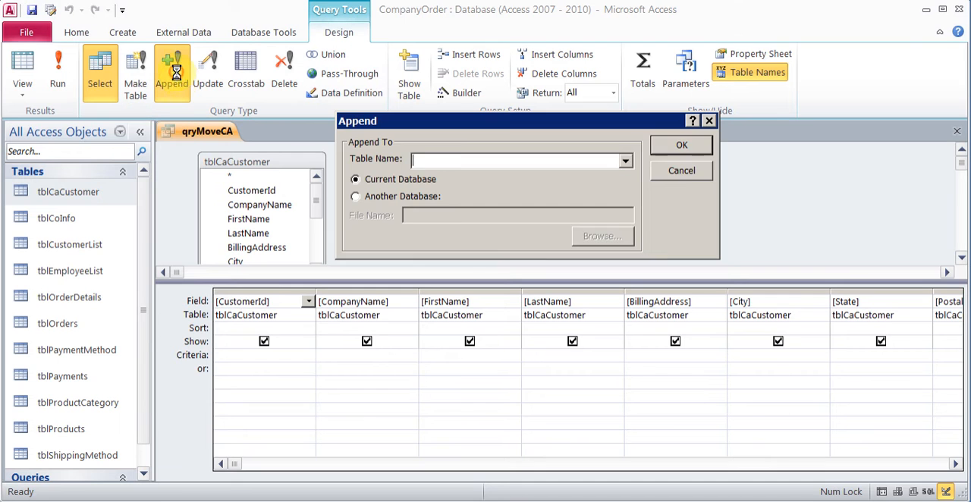
left_click(624, 161)
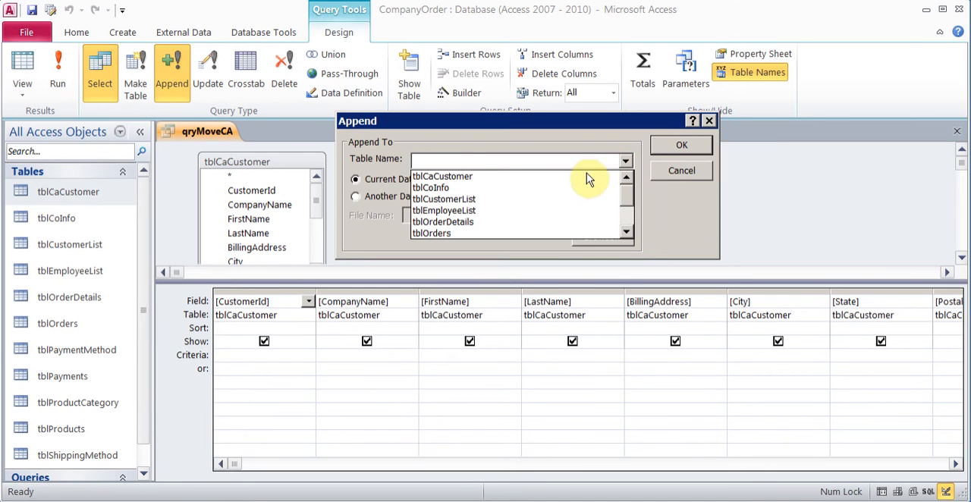
left_click(544, 201)
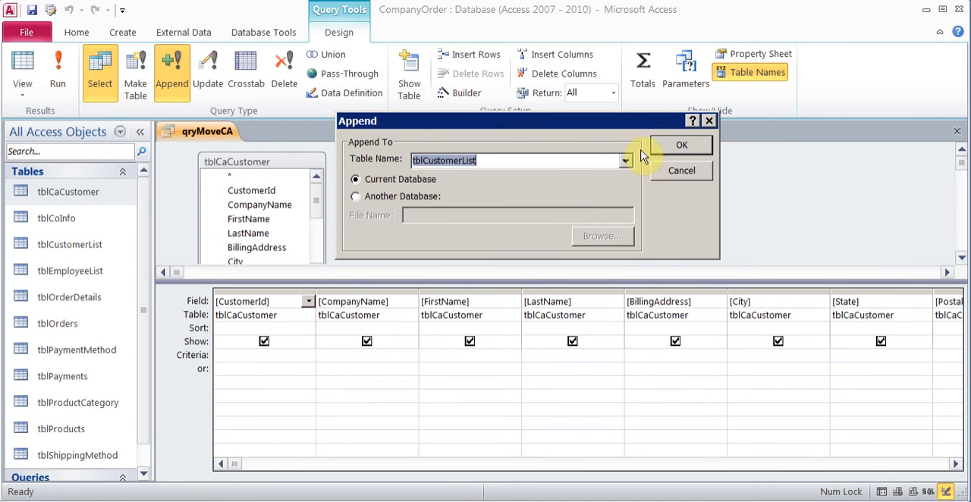
left_click(668, 147)
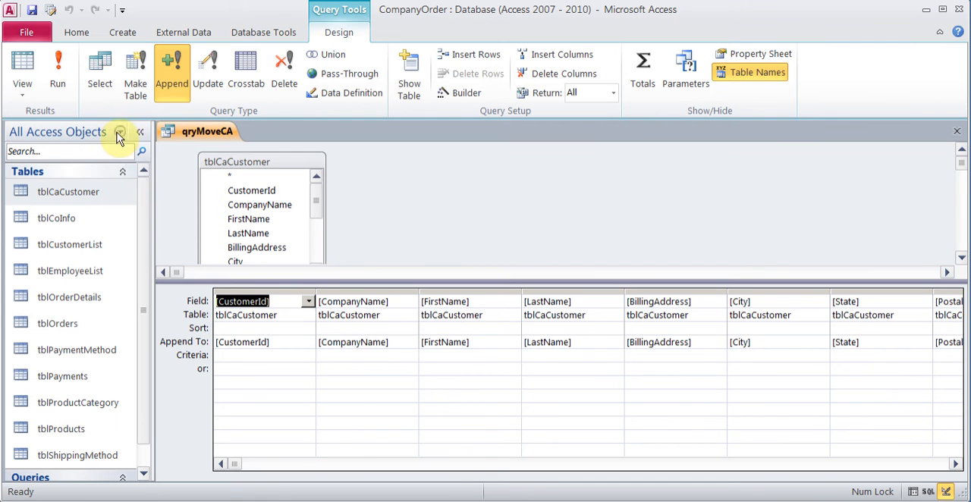
Step: Run the append query, accept appending the rows, and close qryMoveCA with its design changes saved
left_click(61, 81)
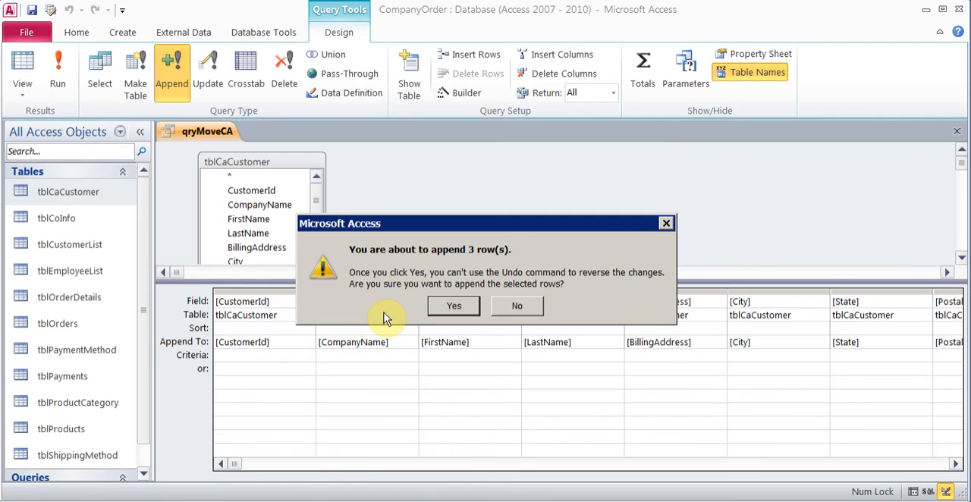
left_click(443, 311)
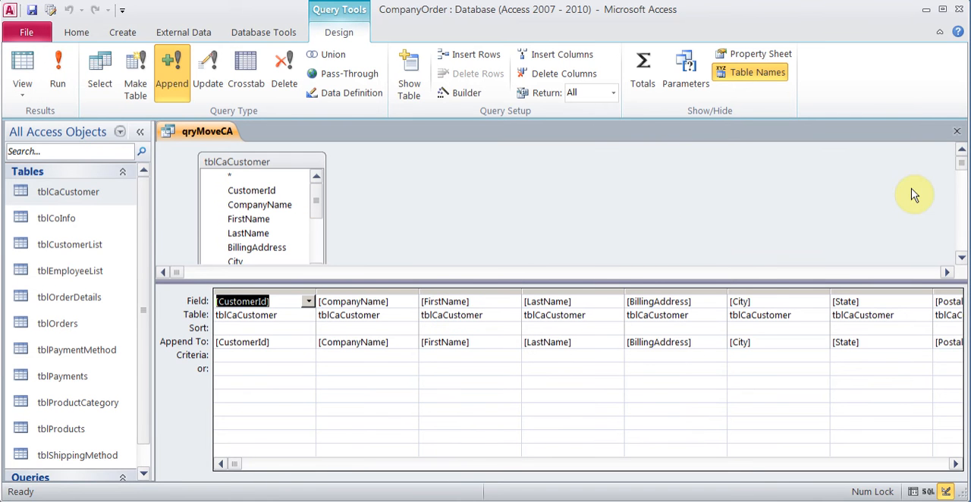
left_click(957, 132)
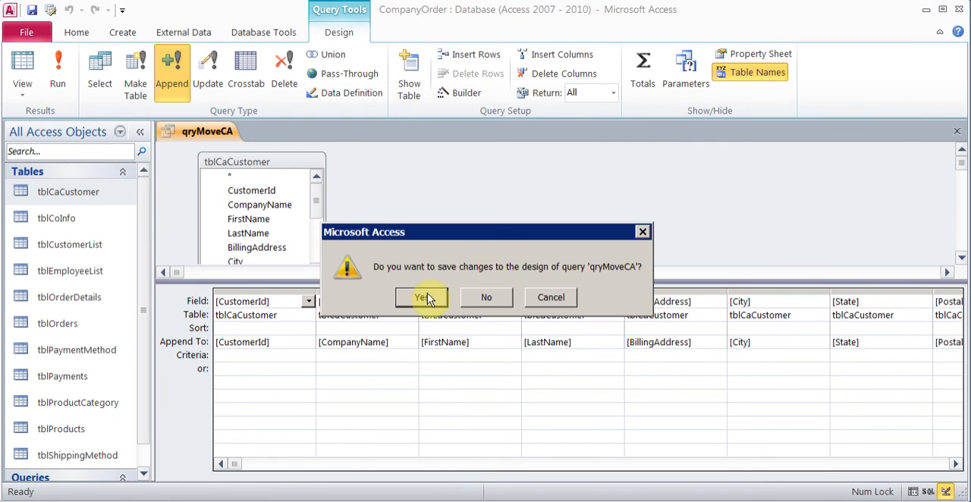
left_click(428, 295)
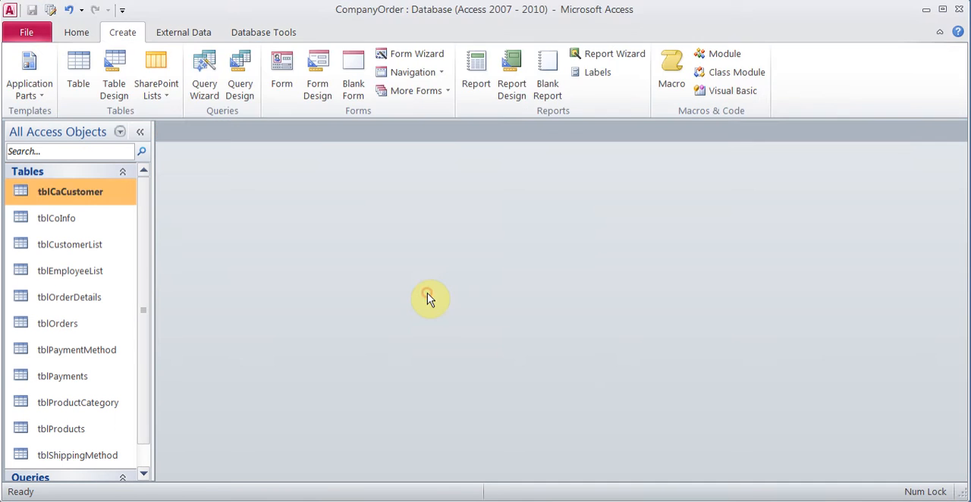
Step: Review the customer records in tblCustomerList and in tblCaCustomer, closing each table
double_click(96, 245)
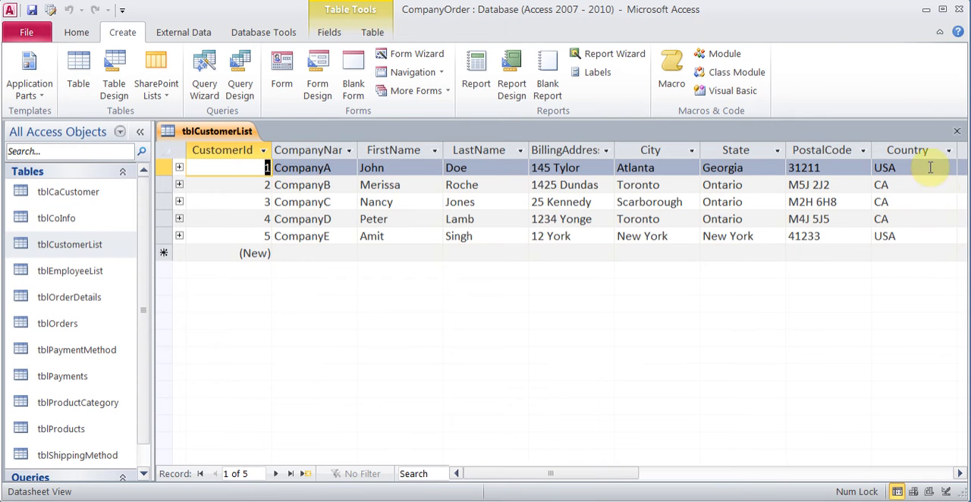
left_click(956, 131)
left_click(91, 189)
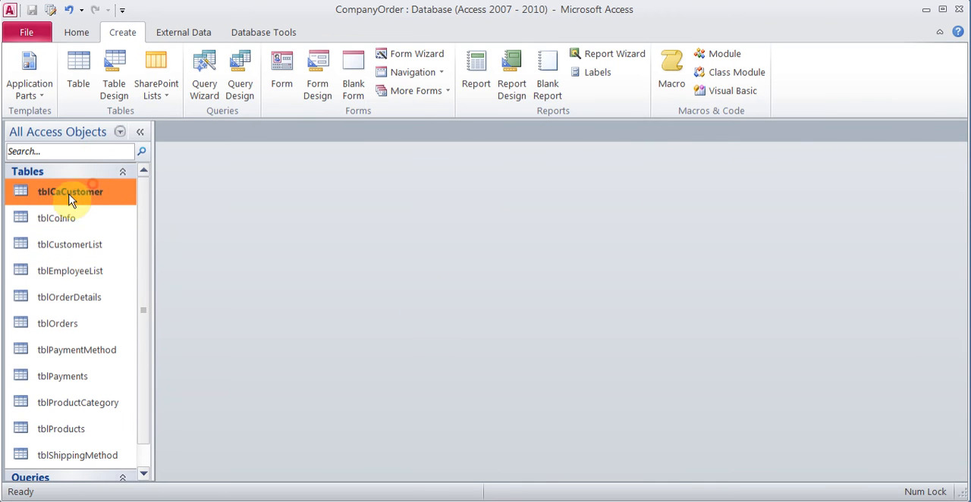
double_click(86, 200)
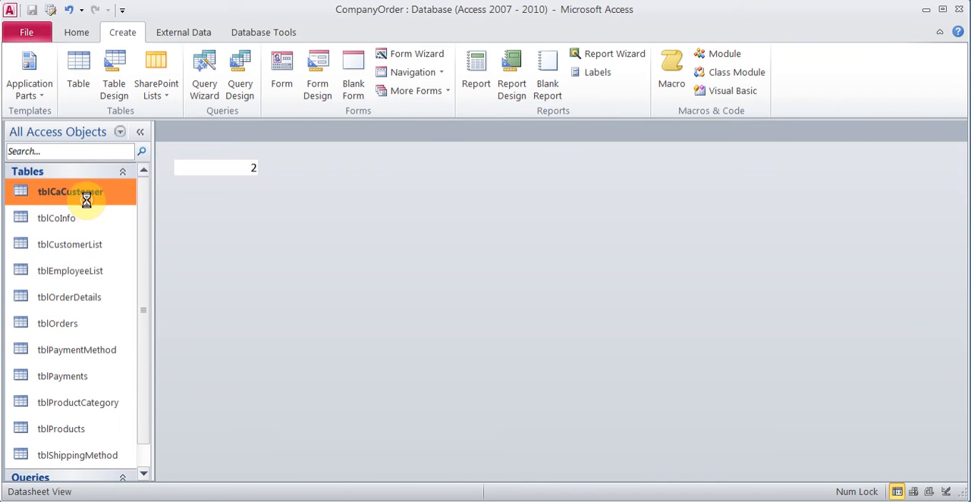
left_click(957, 133)
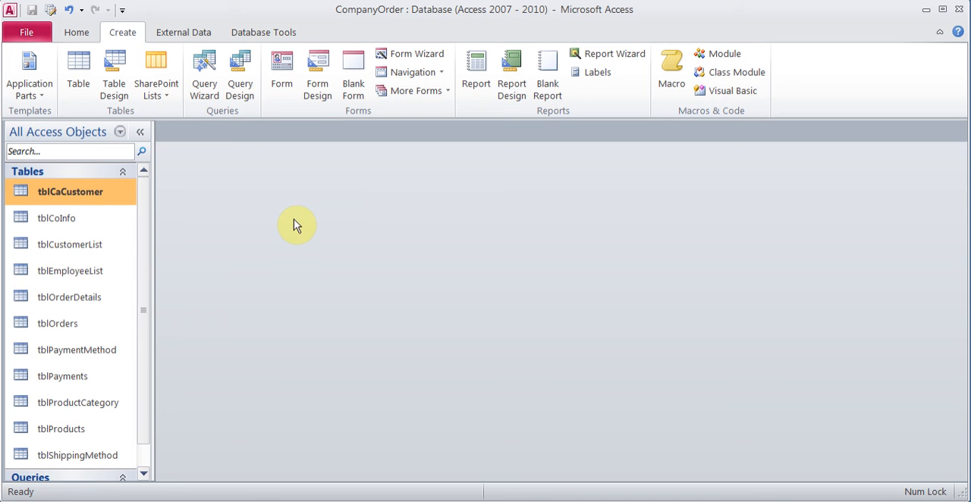
Step: Start another query with the Simple Query Wizard, including all fields of tblCaCustomer
left_click(205, 83)
left_click(538, 342)
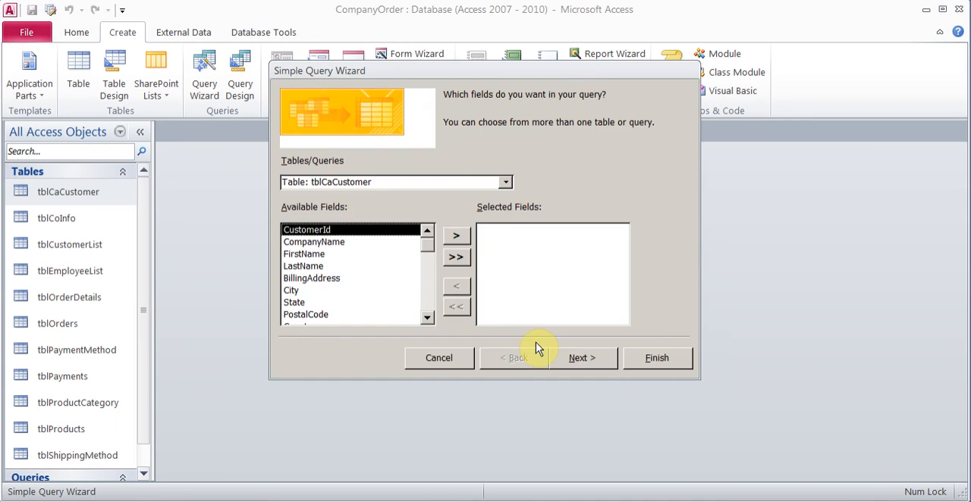
left_click(455, 256)
left_click(596, 356)
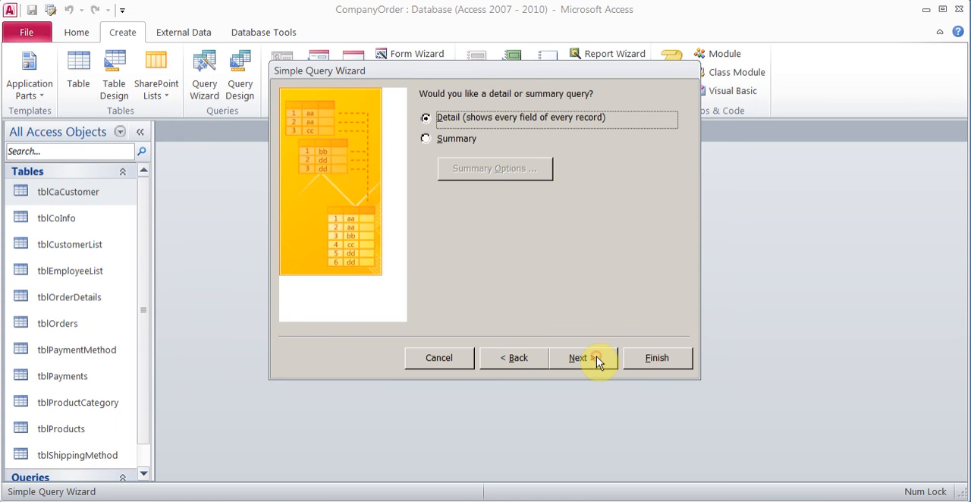
Step: Keep the detail query type, title the query qryDeleteCa, and finish by opening its design for modification
left_click(596, 358)
left_click_drag(527, 114, 392, 115)
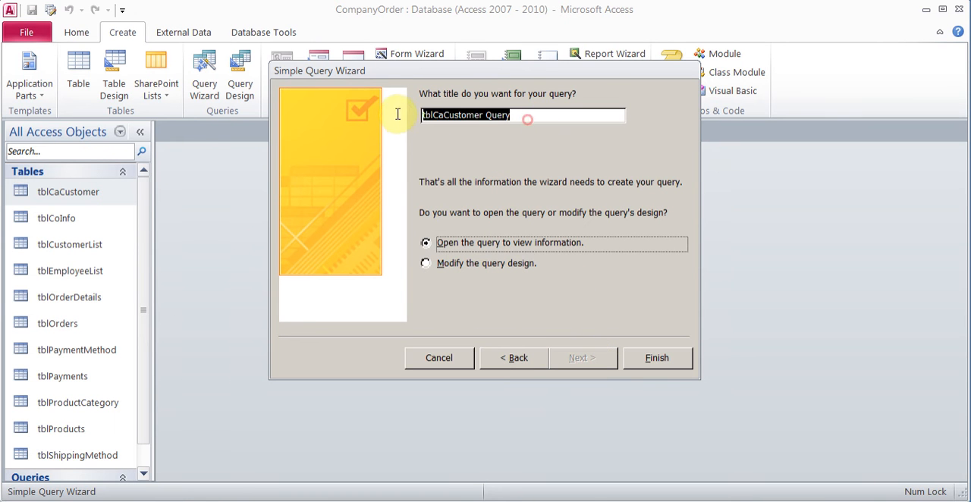
type("qryDeleteCa")
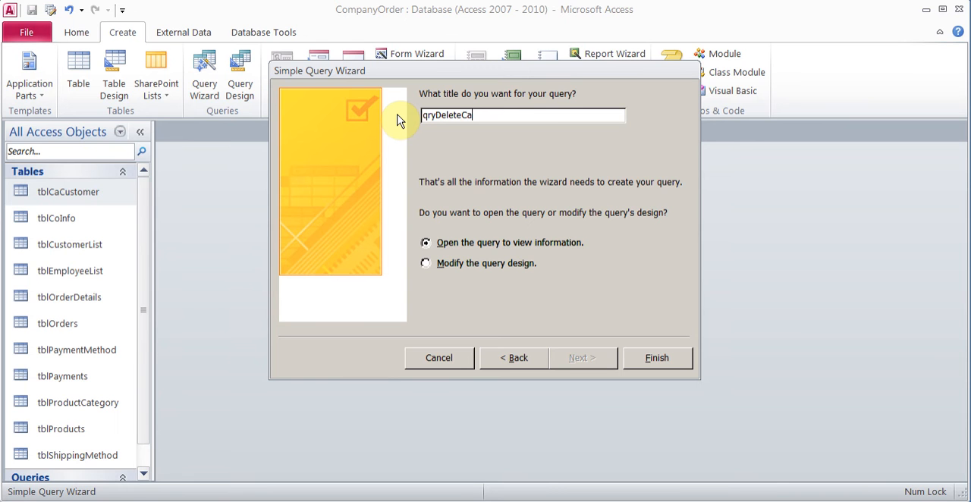
left_click(524, 267)
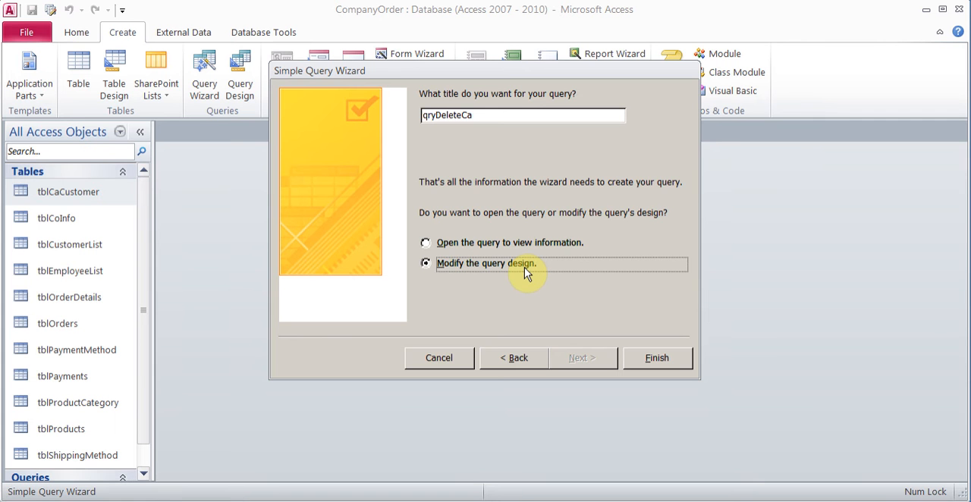
left_click(665, 358)
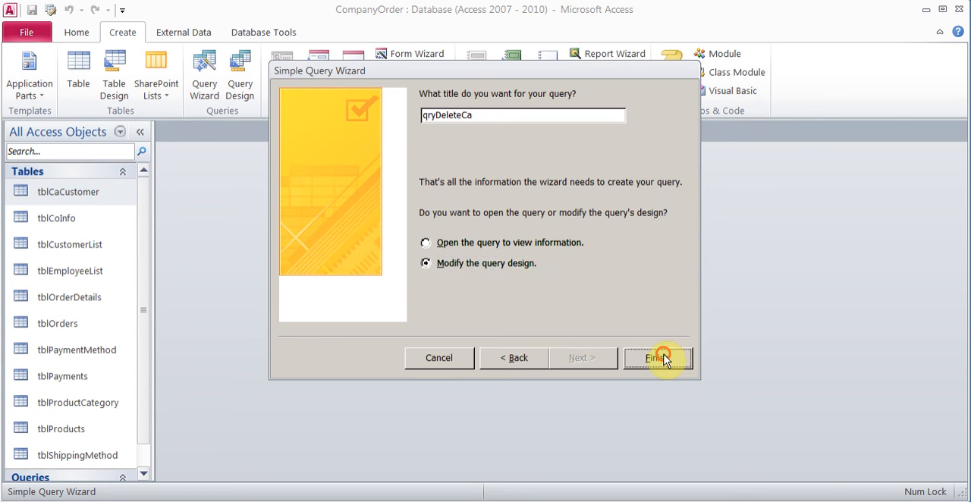
Step: Convert qryDeleteCa to a delete query and set the Country field's criteria to CA
left_click_drag(432, 398, 415, 298)
left_click(282, 81)
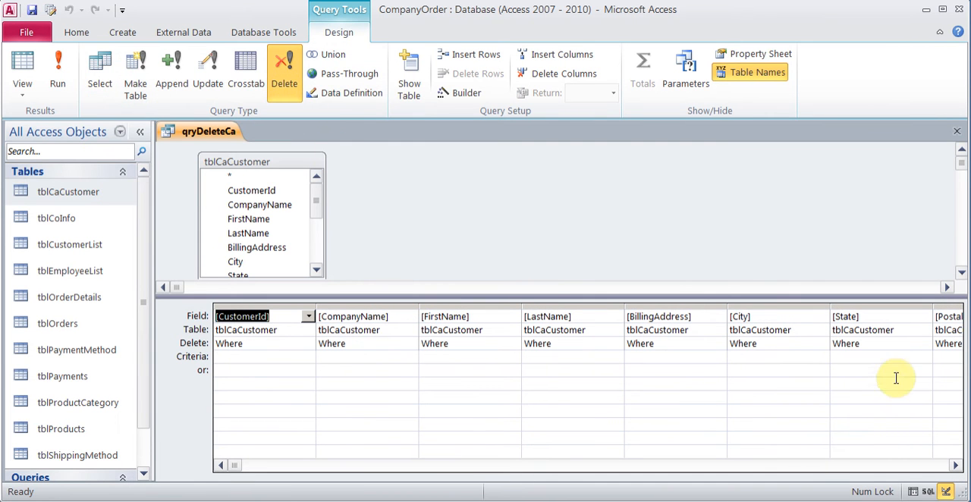
left_click(955, 466)
left_click(955, 466)
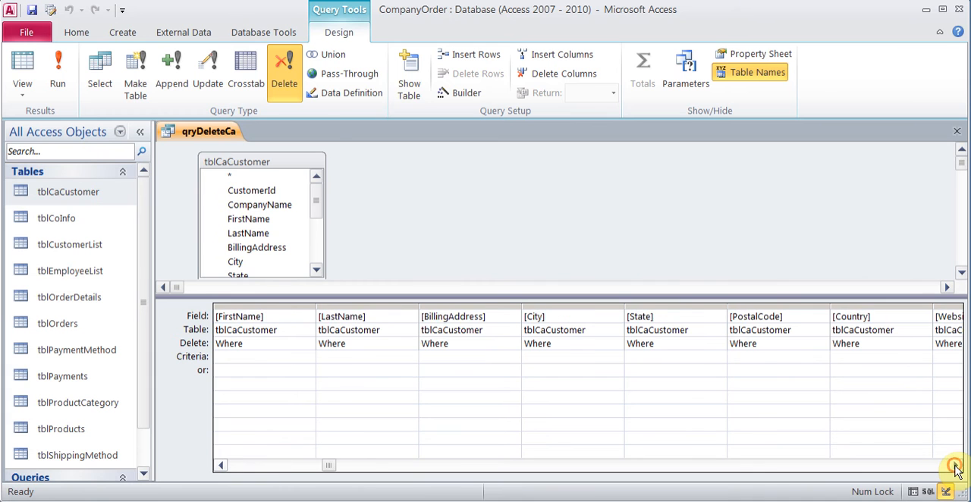
left_click(955, 466)
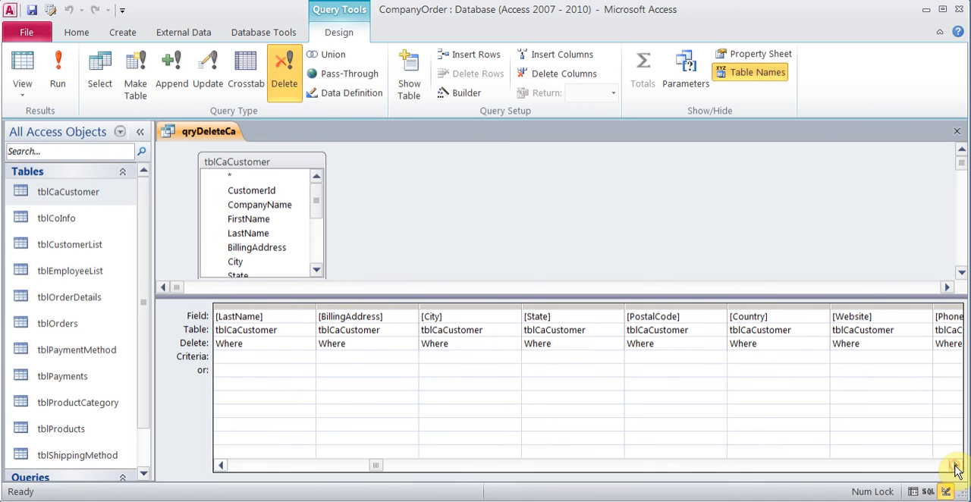
left_click(769, 357)
type("CA")
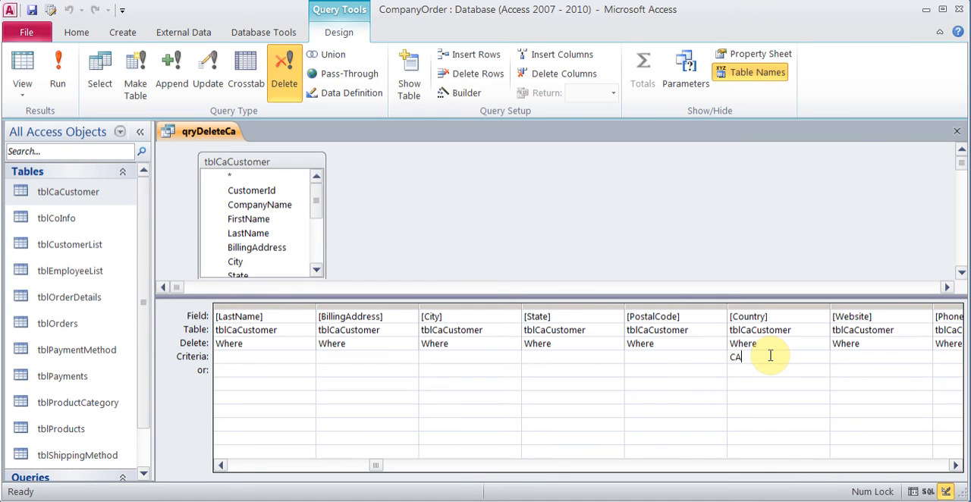
Step: Run the delete query, accept deleting the rows, and close qryDeleteCa with its design changes saved
left_click(58, 72)
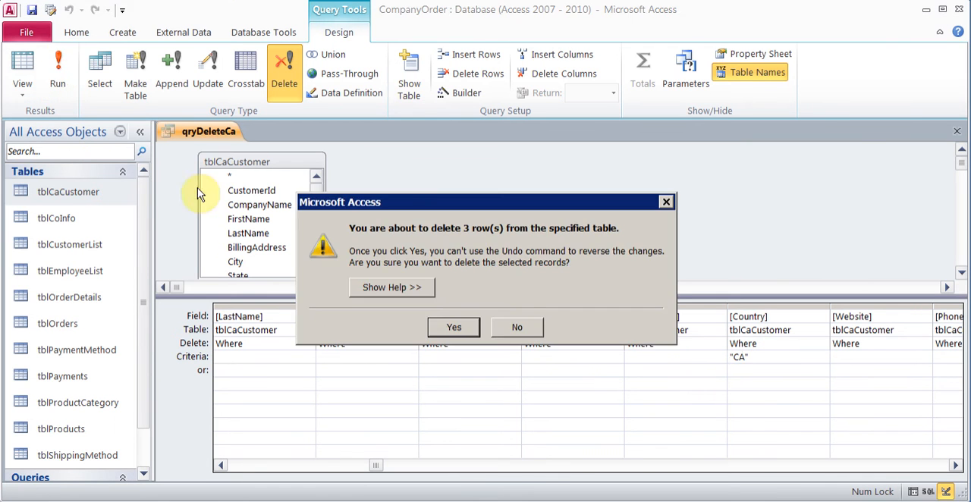
left_click(443, 329)
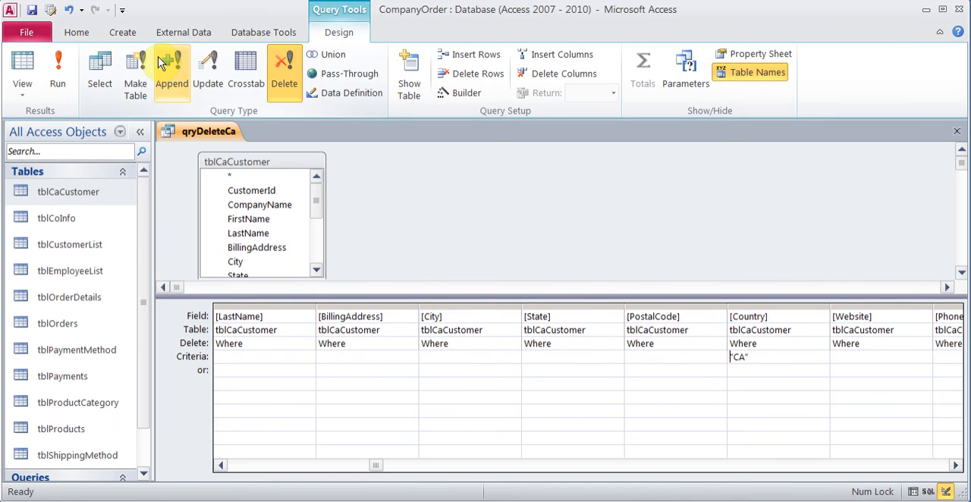
left_click(957, 131)
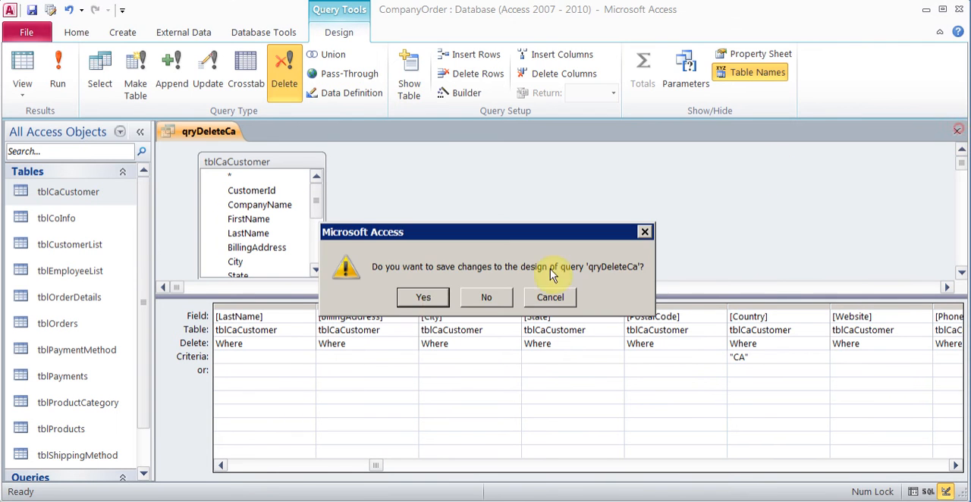
left_click(435, 303)
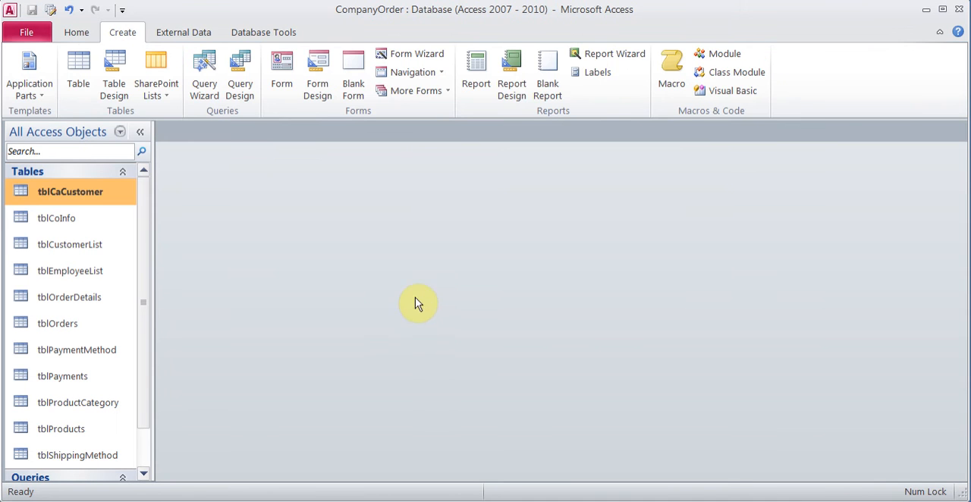
Step: Check the contents of tblCaCustomer, close the table, and look over the customer tables and saved queries in the object list
double_click(79, 191)
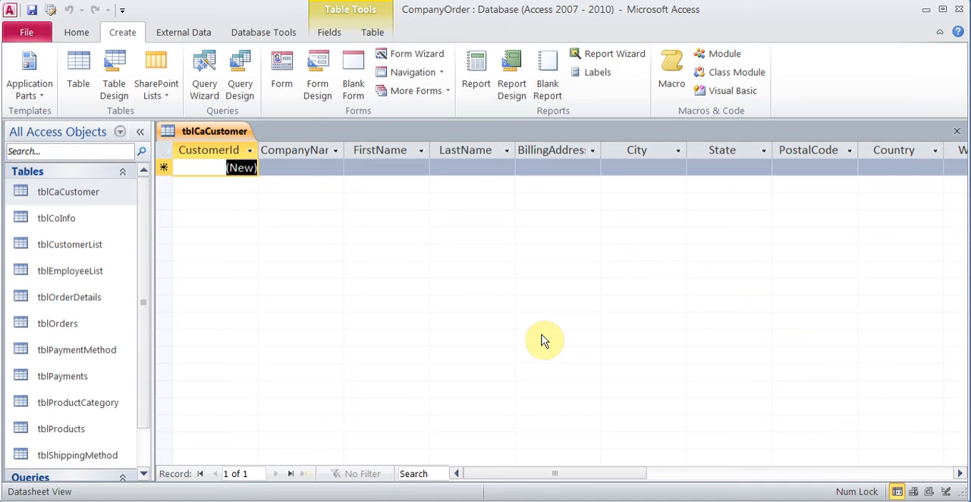
left_click(957, 131)
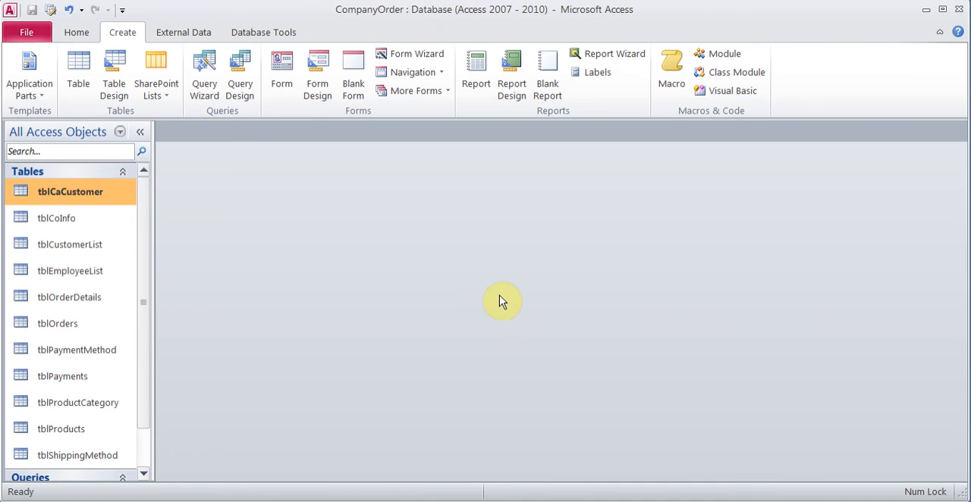
left_click(142, 474)
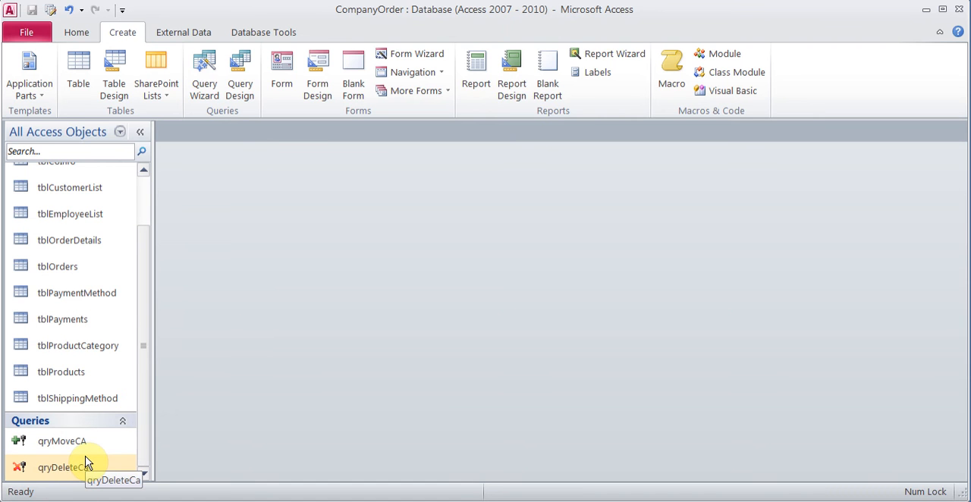
left_click(147, 191)
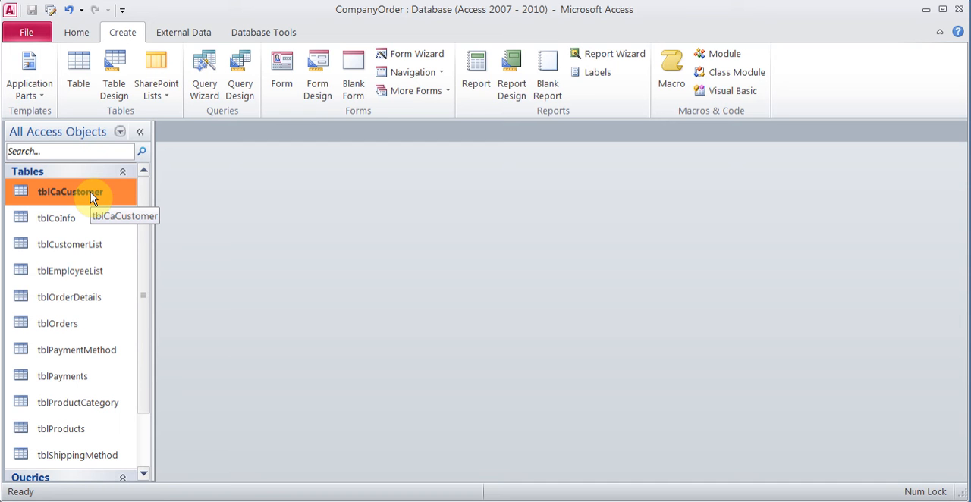
left_click_drag(90, 192, 91, 262)
left_click(85, 254)
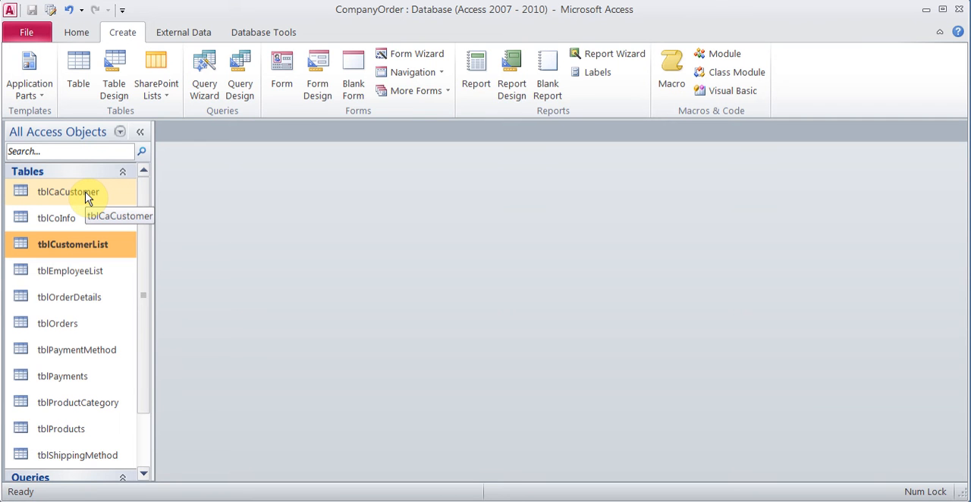
scroll(86, 197, "down", 2)
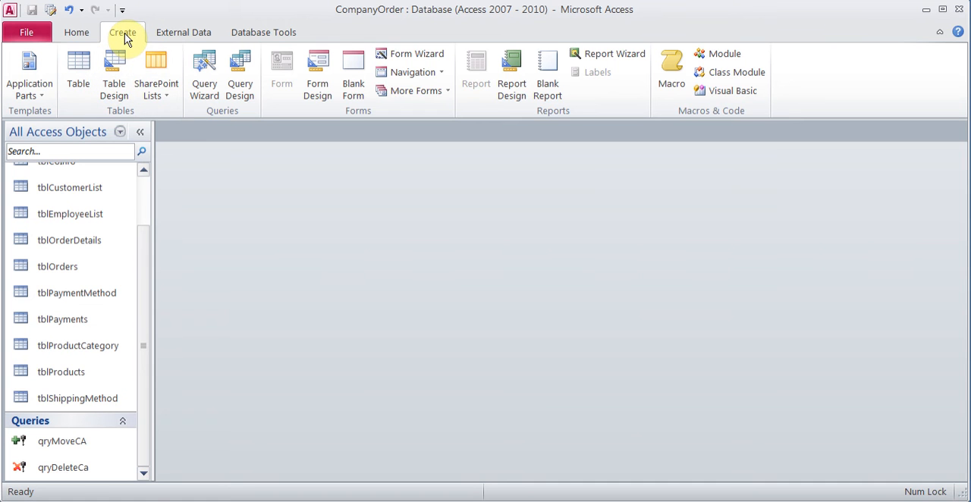
Step: Create a new macro and add an OpenQuery action to it
left_click(671, 74)
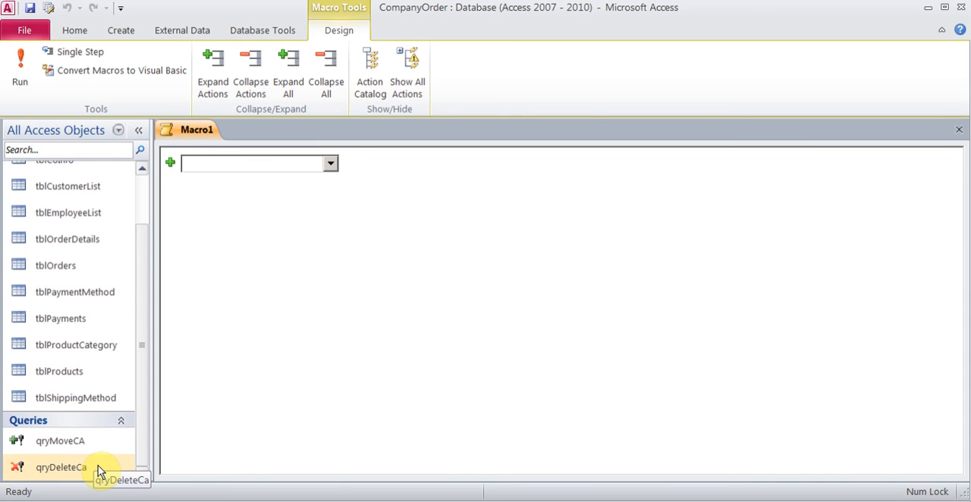
left_click(331, 164)
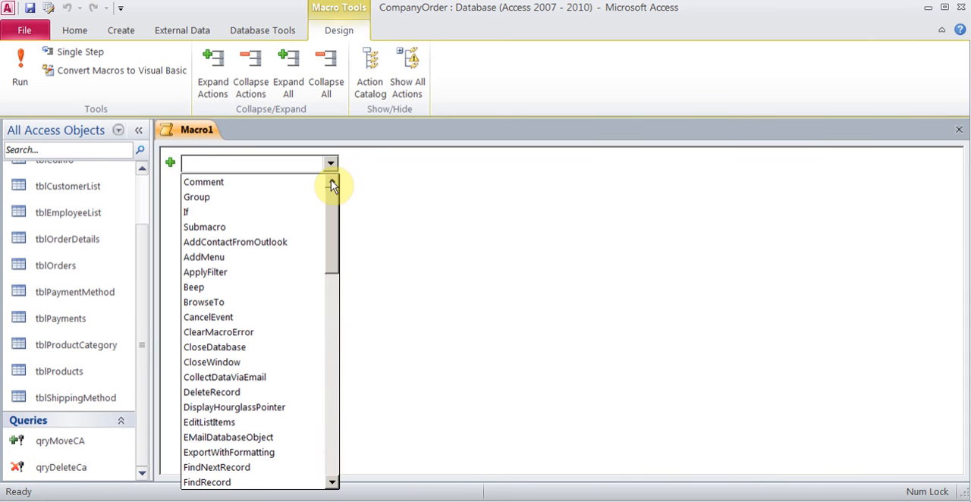
left_click_drag(329, 201, 336, 301)
left_click(285, 323)
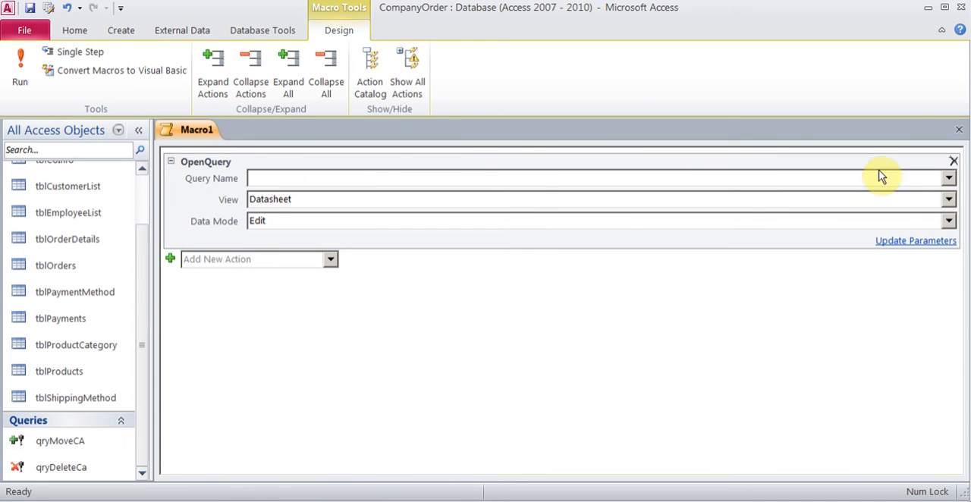
Step: Assign qryMoveCA to the OpenQuery action and add a second OpenQuery action that runs qryDeleteCa
left_click(949, 178)
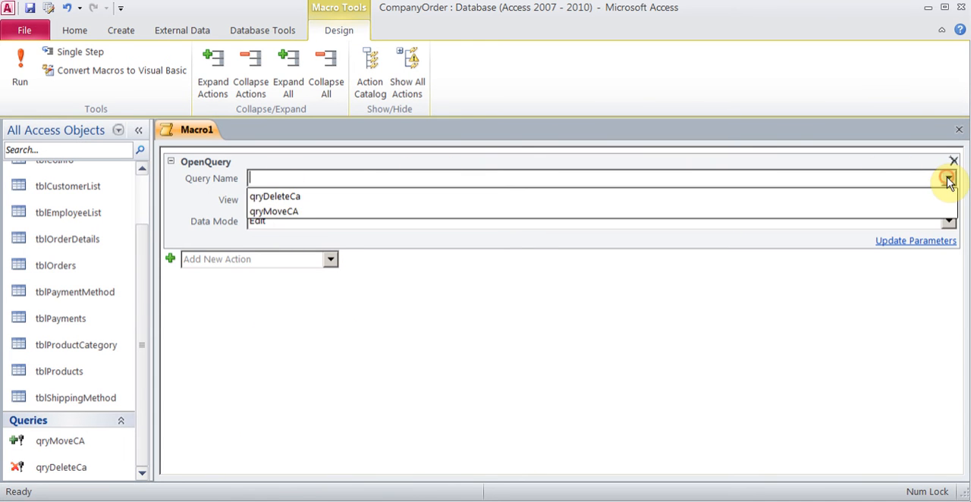
left_click(547, 214)
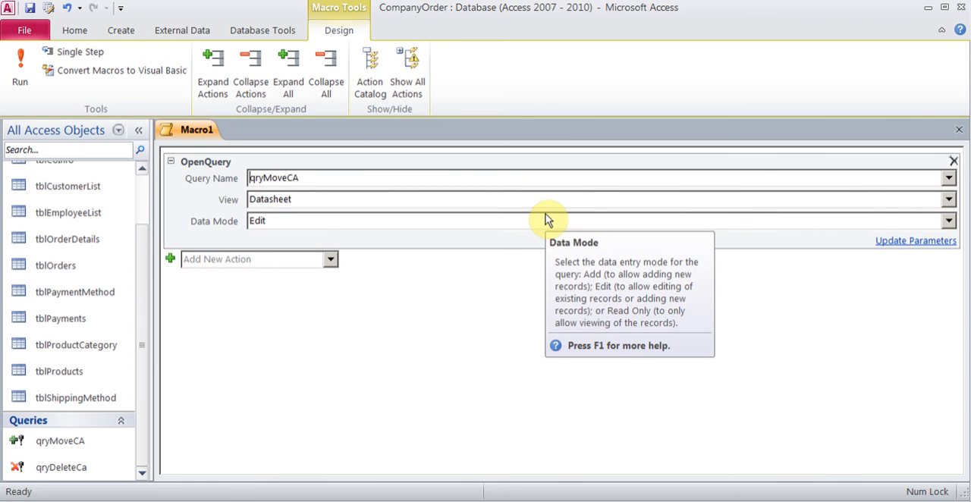
left_click(172, 262)
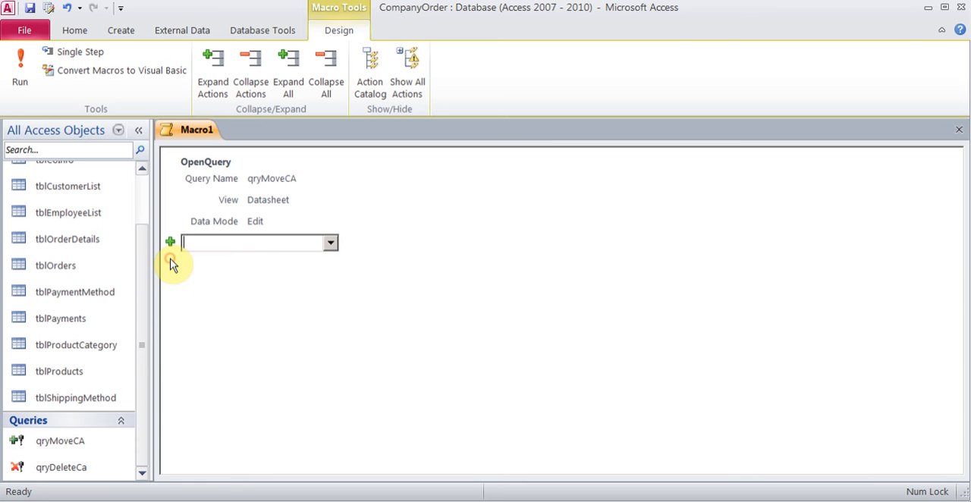
left_click(331, 243)
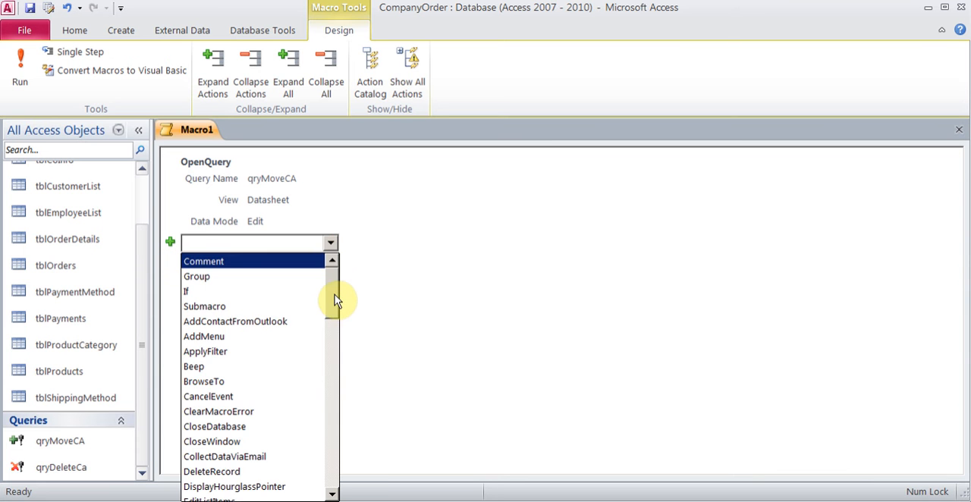
left_click_drag(336, 302, 341, 400)
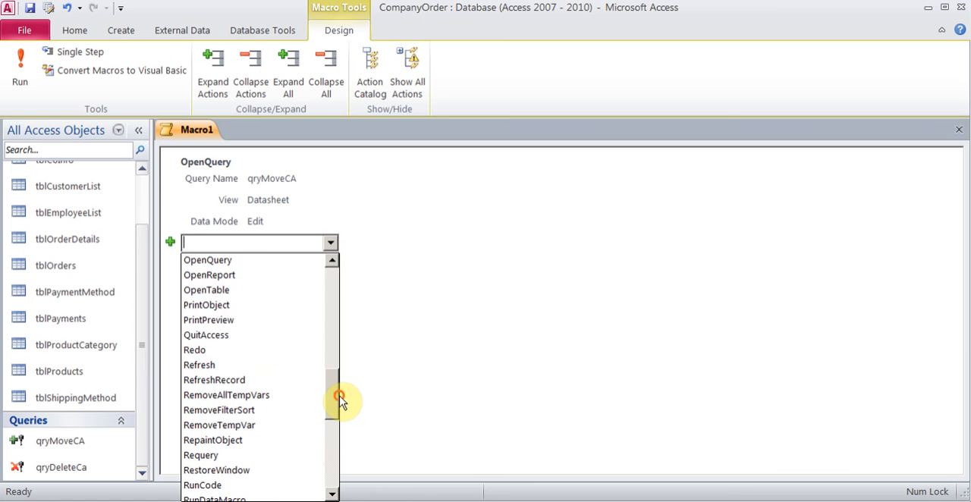
left_click(249, 262)
left_click(948, 262)
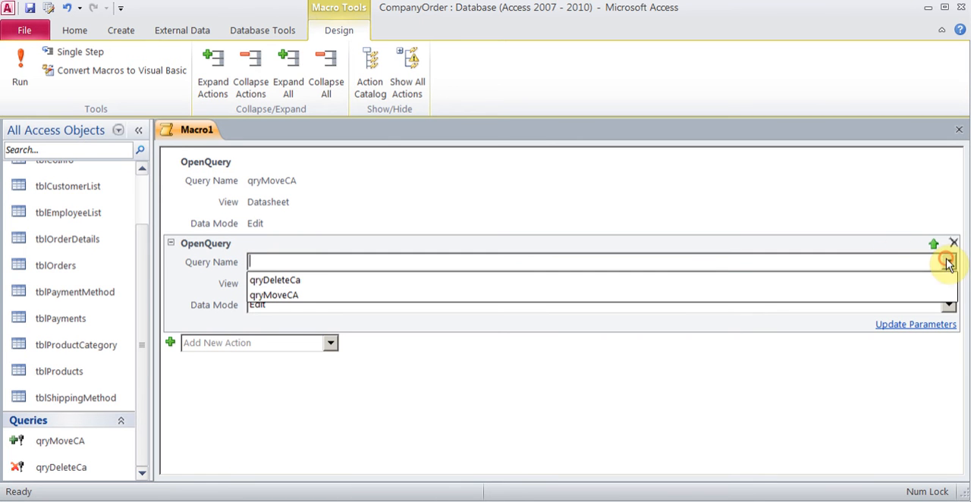
left_click(657, 278)
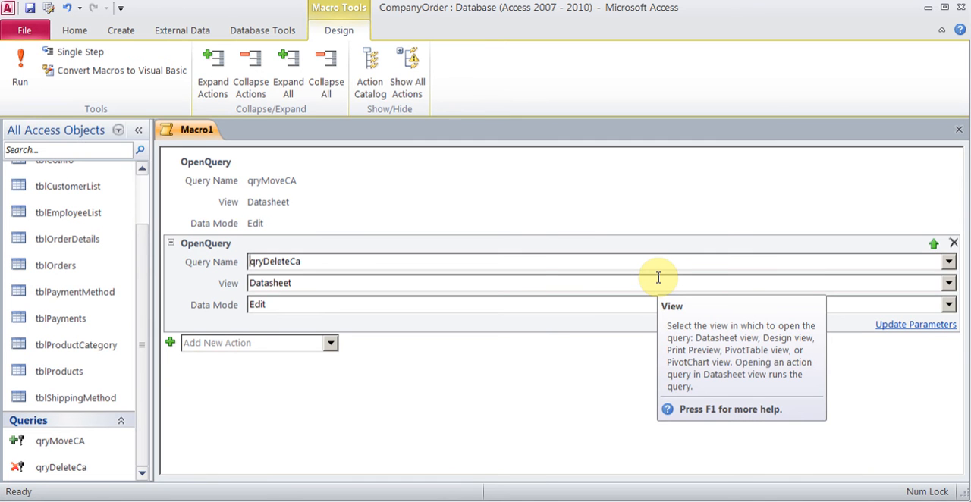
Step: Save the macro as MoveDeleteMacro and close it
left_click(30, 7)
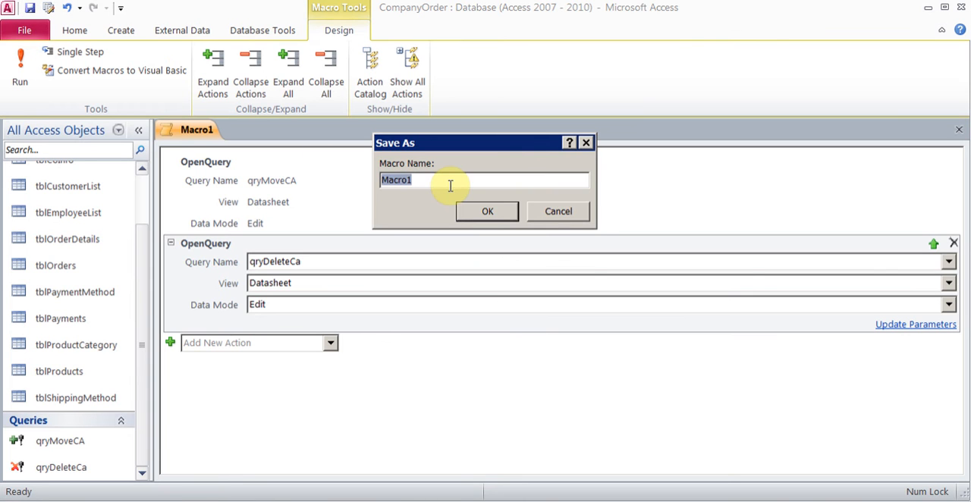
type("Move")
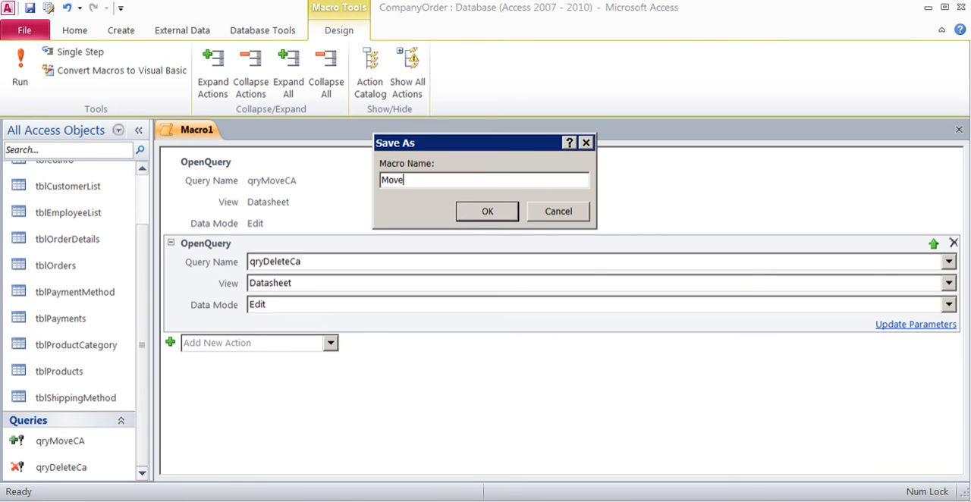
type("DeleteMacro")
left_click(506, 216)
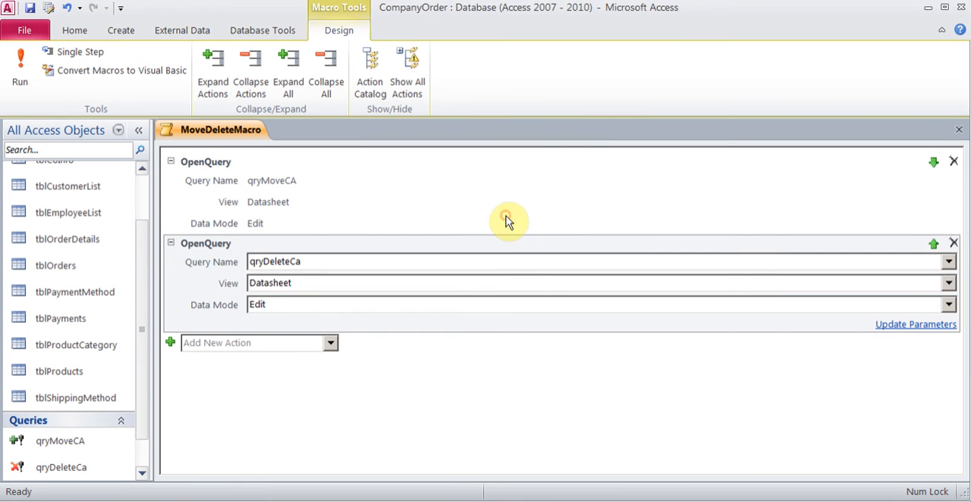
left_click(958, 130)
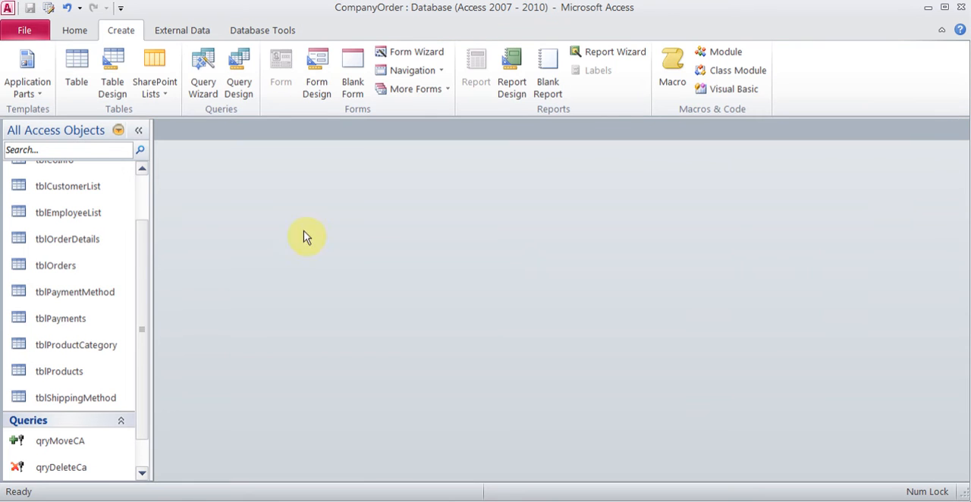
Step: Run MoveDeleteMacro, accepting both its append query and its delete query
left_click_drag(145, 253, 143, 318)
left_click(87, 475)
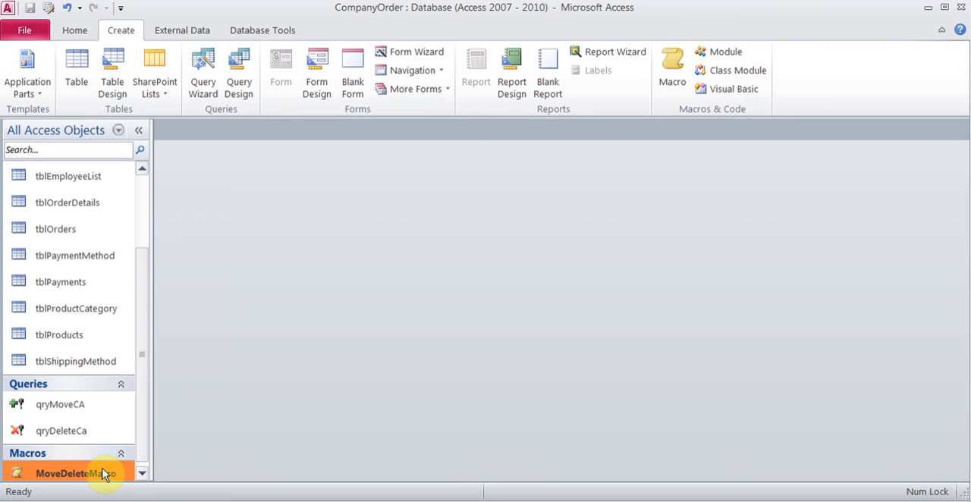
double_click(103, 472)
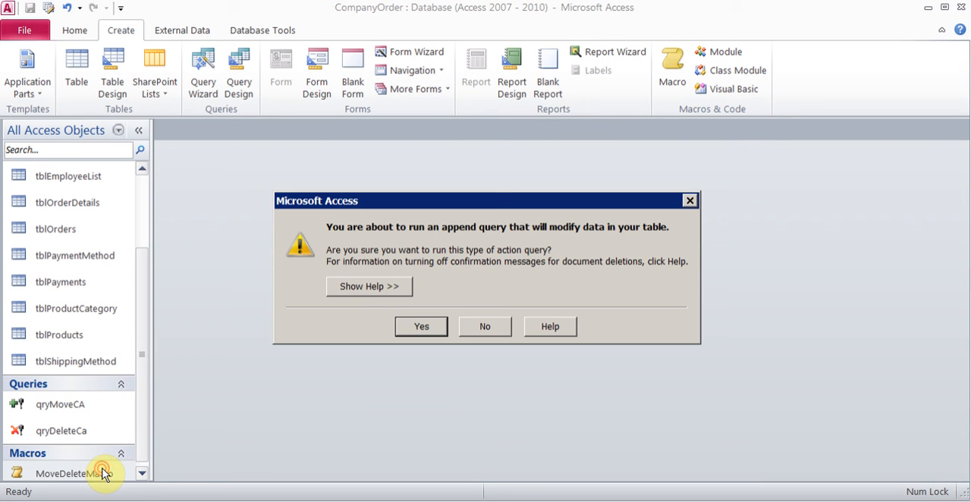
left_click(425, 326)
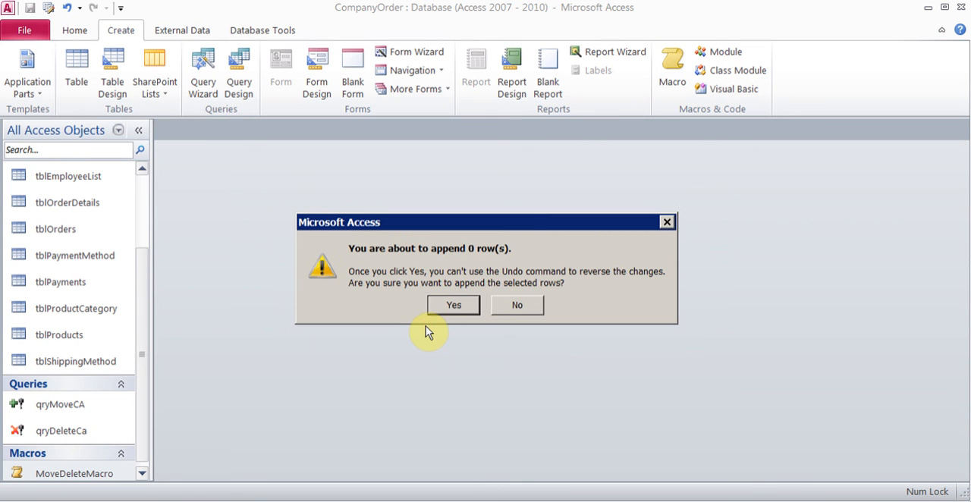
left_click(456, 308)
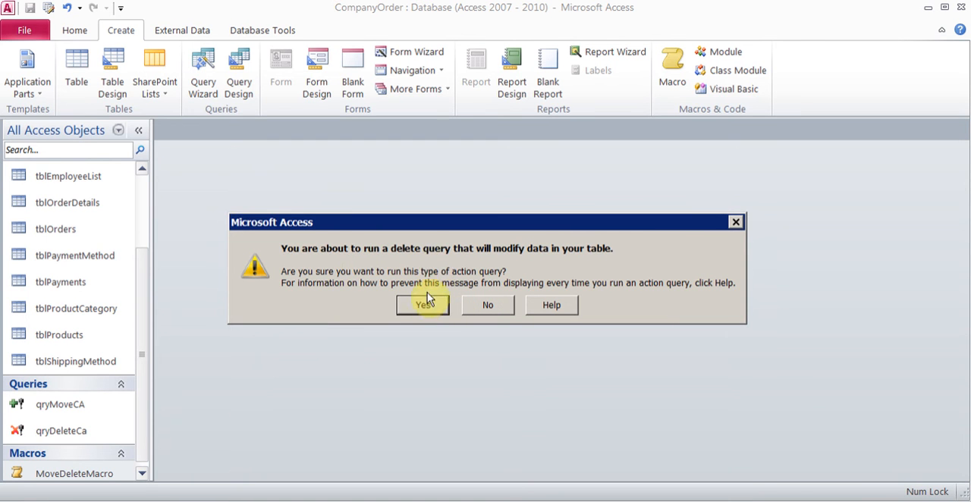
left_click(427, 296)
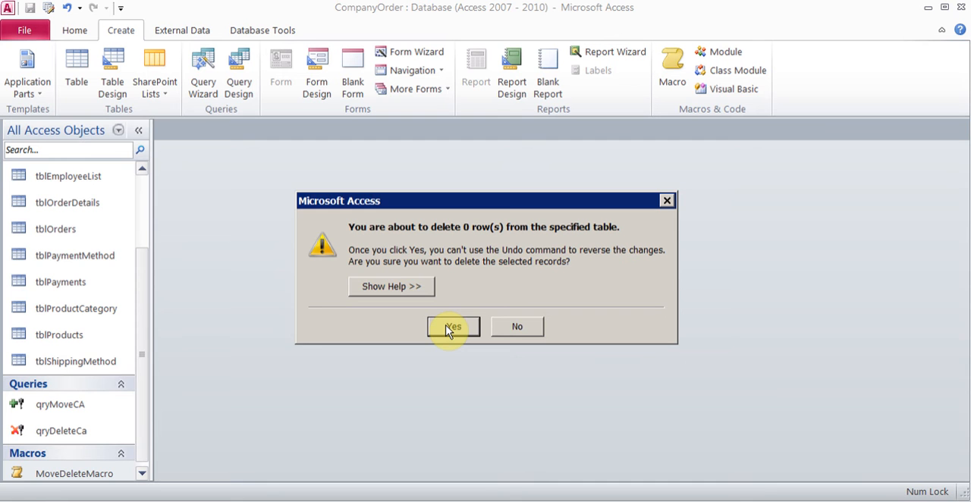
left_click(449, 329)
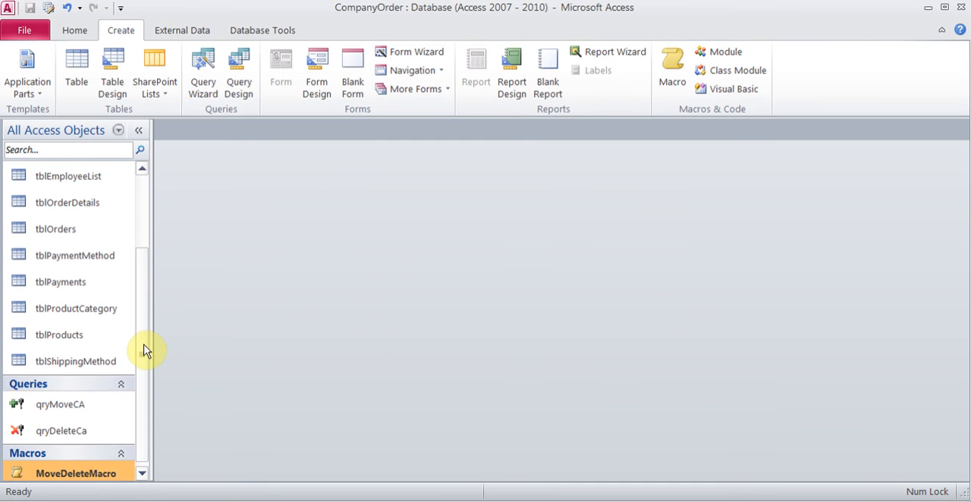
Step: Open tblCaCustomer, check its records across the columns, and close the table
left_click_drag(144, 347, 138, 243)
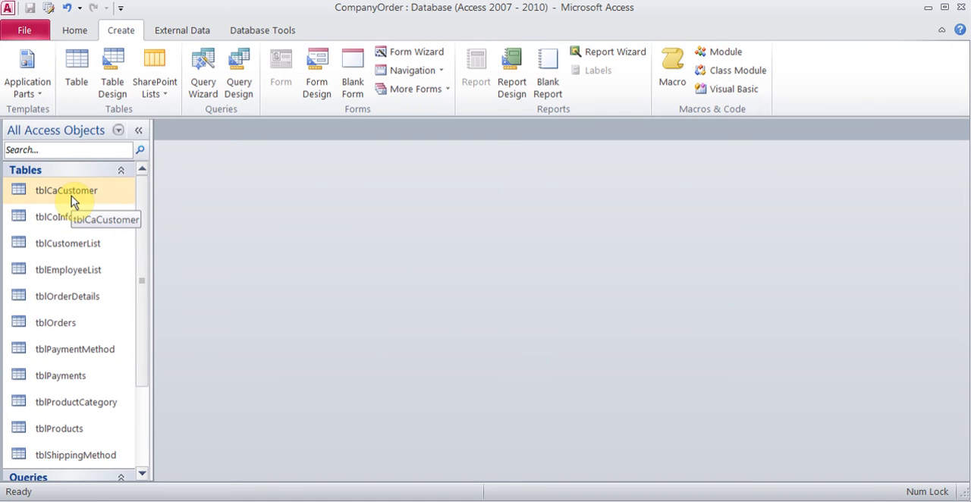
double_click(72, 195)
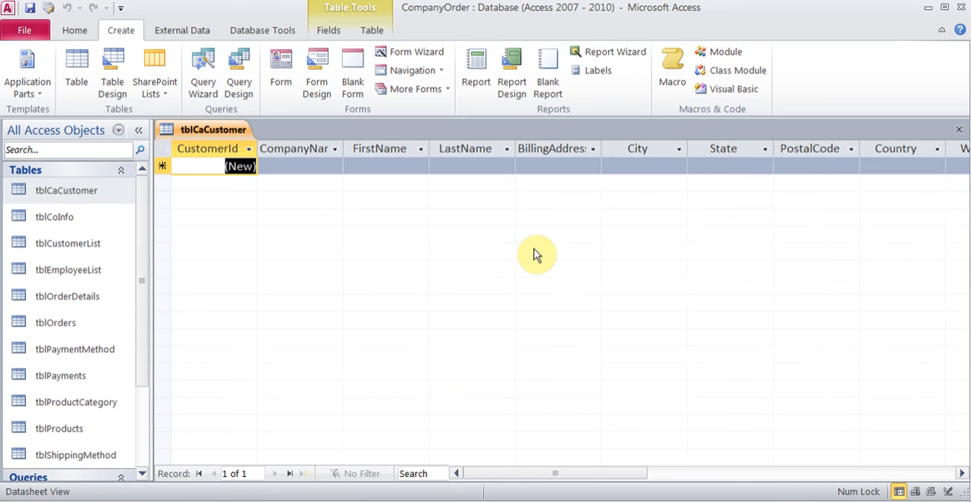
left_click_drag(588, 472, 724, 464)
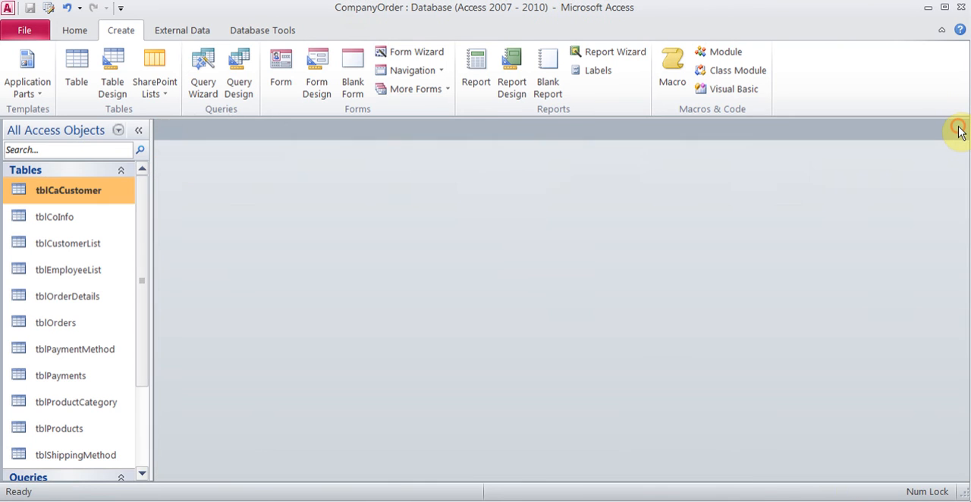
left_click(959, 129)
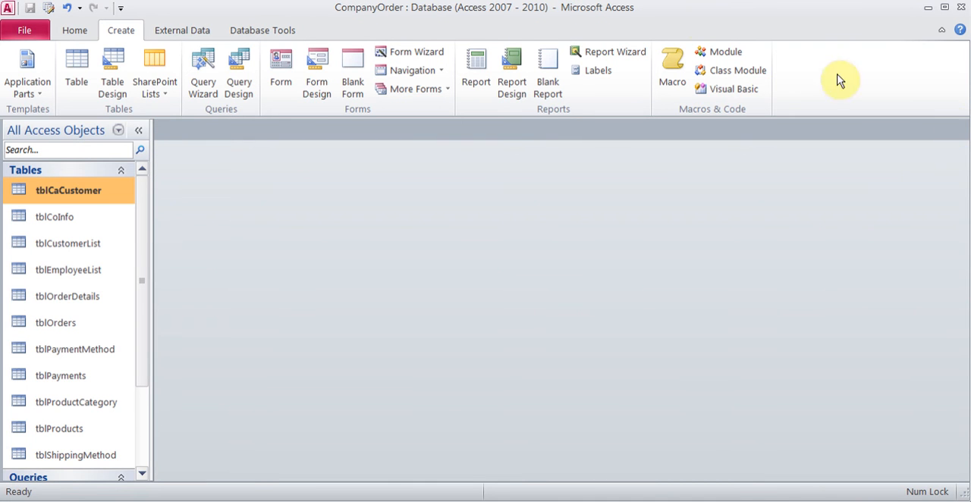
Step: Add a record to tblCaCustomer with a company name, the customer's first name and country CA, then close the table
double_click(85, 193)
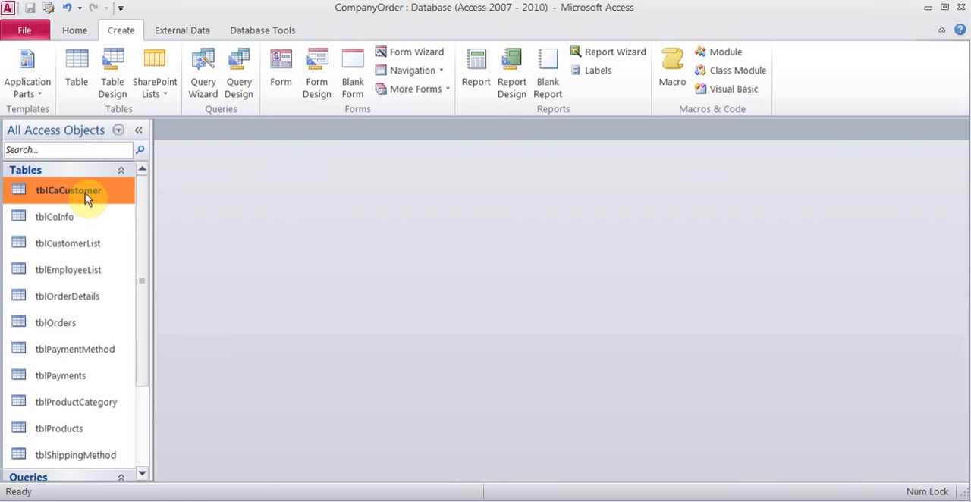
left_click(310, 166)
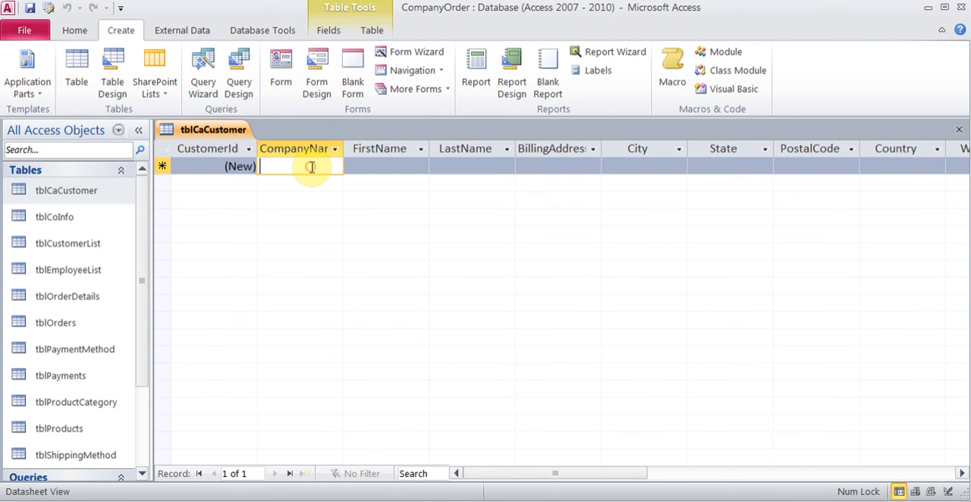
type("Company")
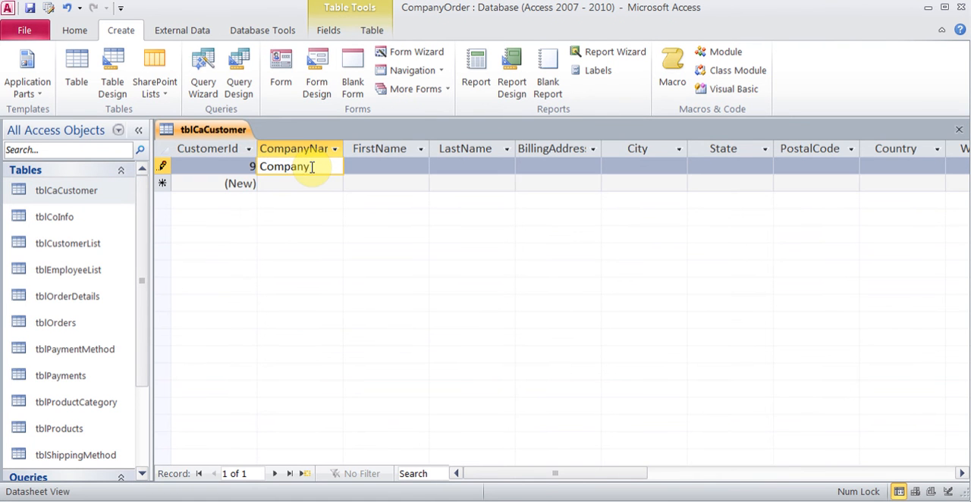
key("Tab")
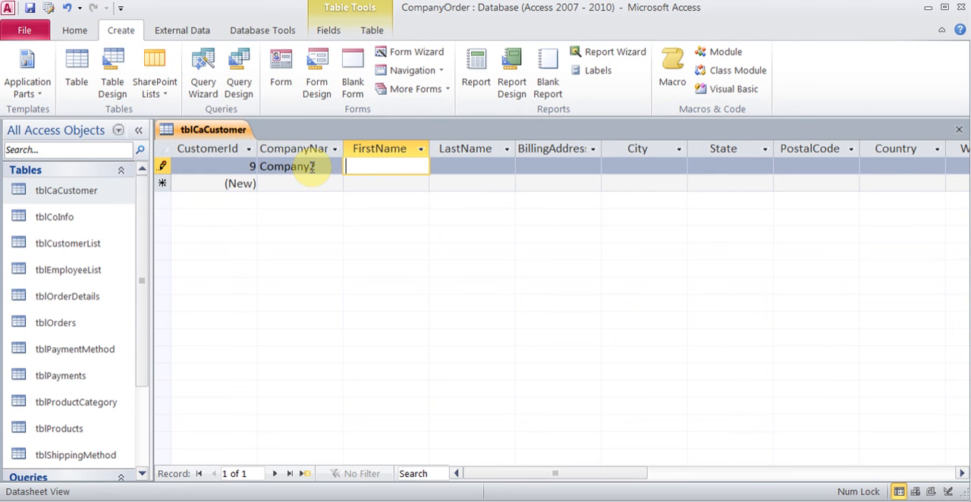
type("Amir")
key("Tab")
key("Tab")
key("Tab")
key("Tab")
key("Tab")
key("Tab")
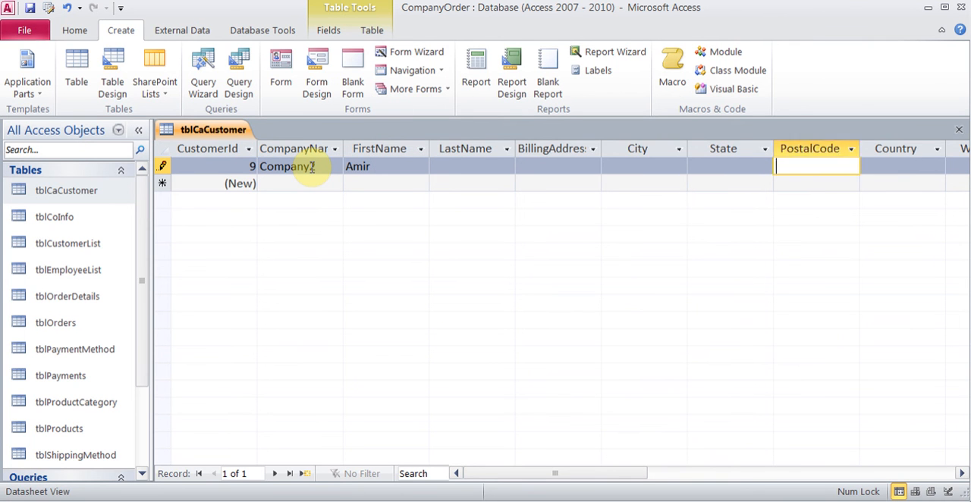
type("CA")
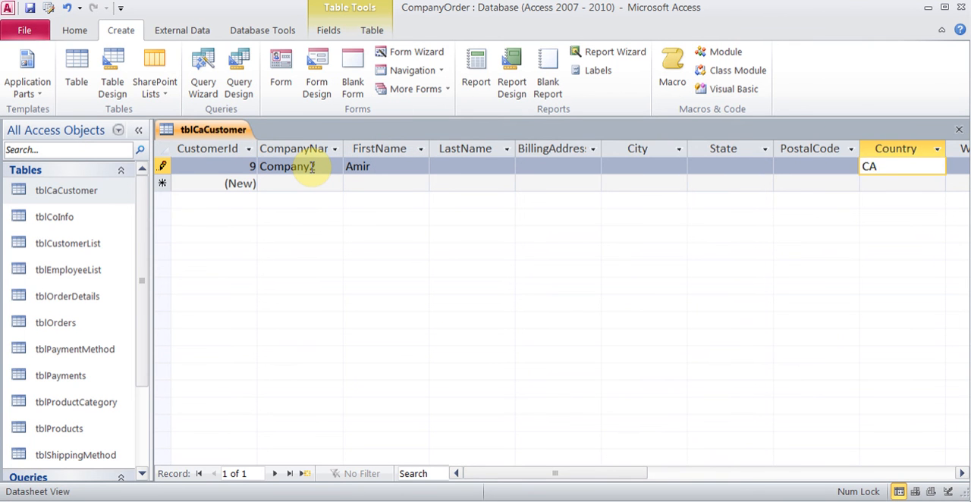
left_click(959, 130)
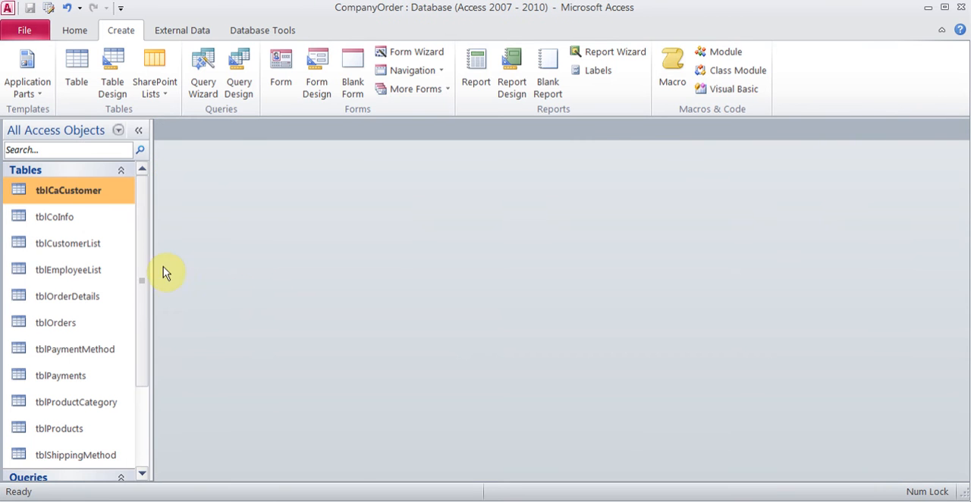
Step: Run MoveDeleteMacro again to append the new Canadian customer to the customer list and delete it from tblCaCustomer, accepting all confirmations
left_click_drag(140, 273, 139, 371)
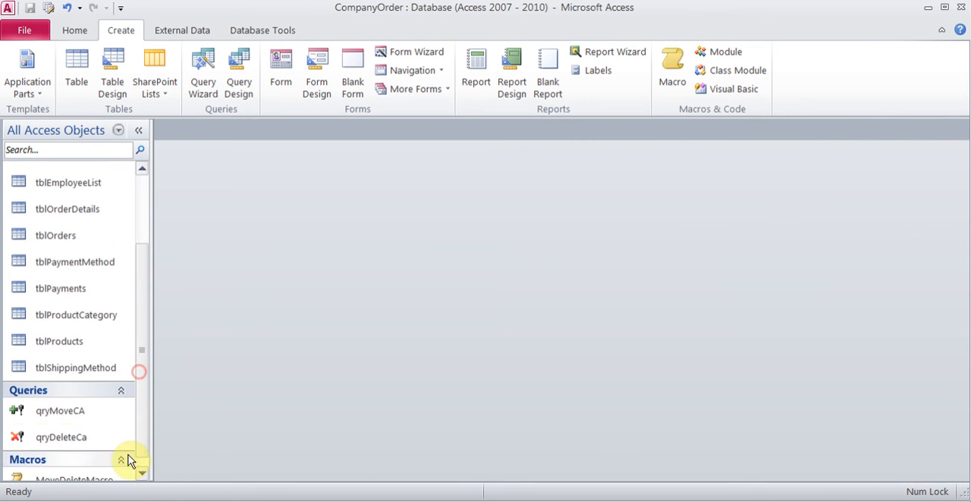
left_click(141, 474)
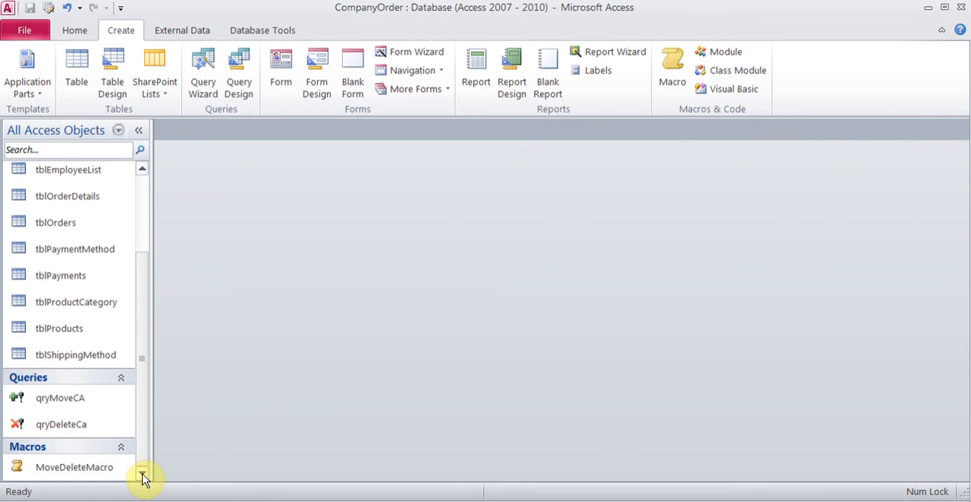
double_click(91, 472)
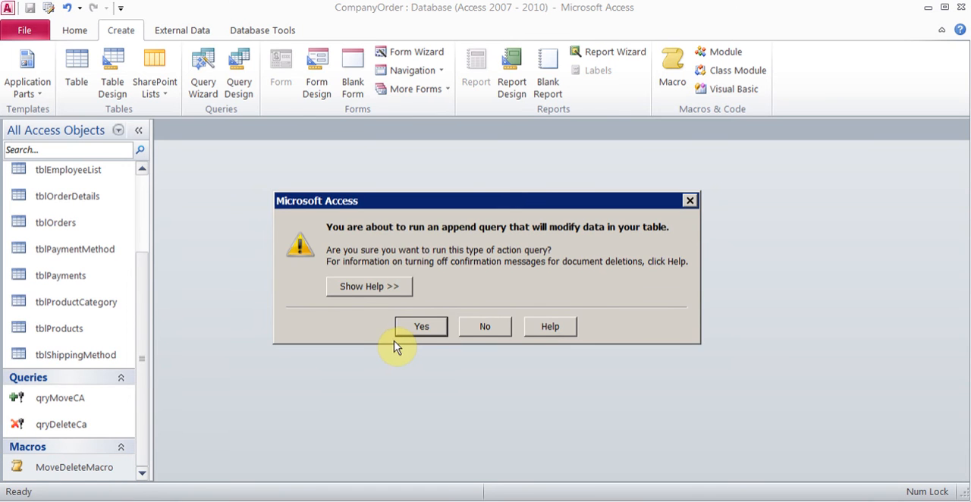
left_click(412, 328)
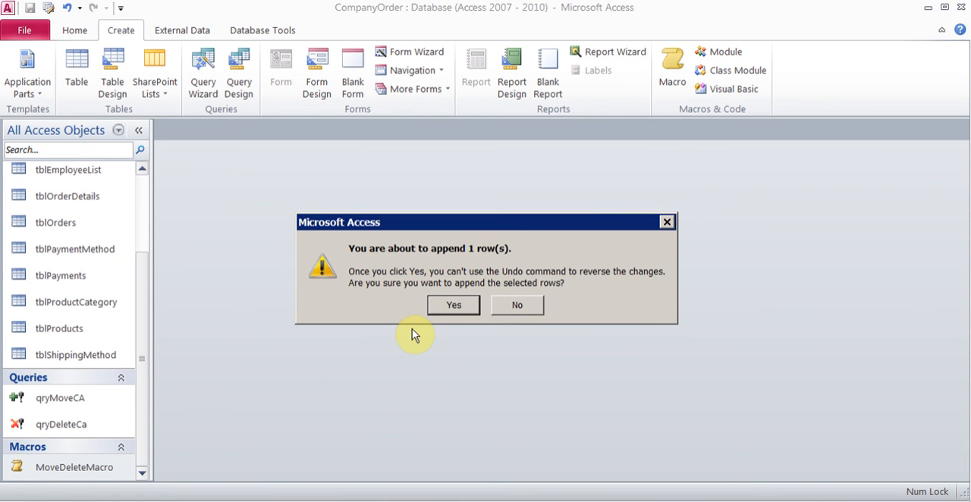
left_click(447, 311)
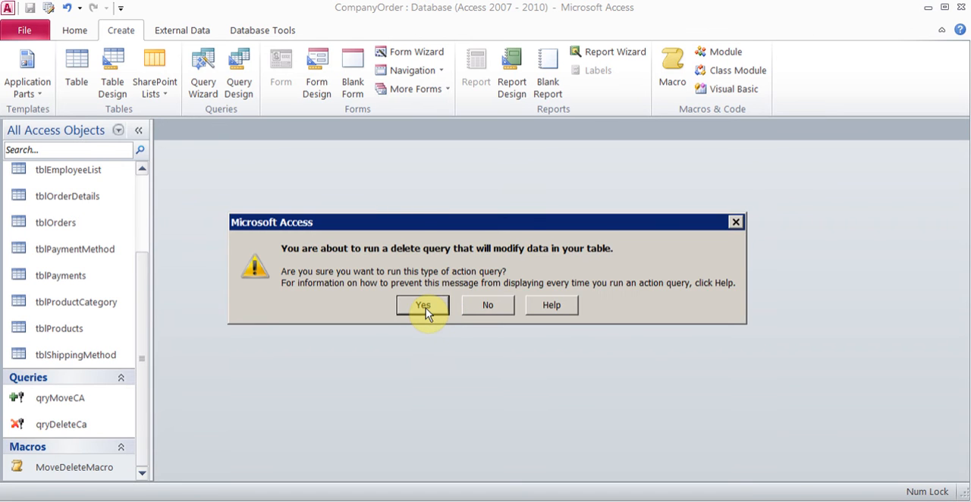
left_click(426, 308)
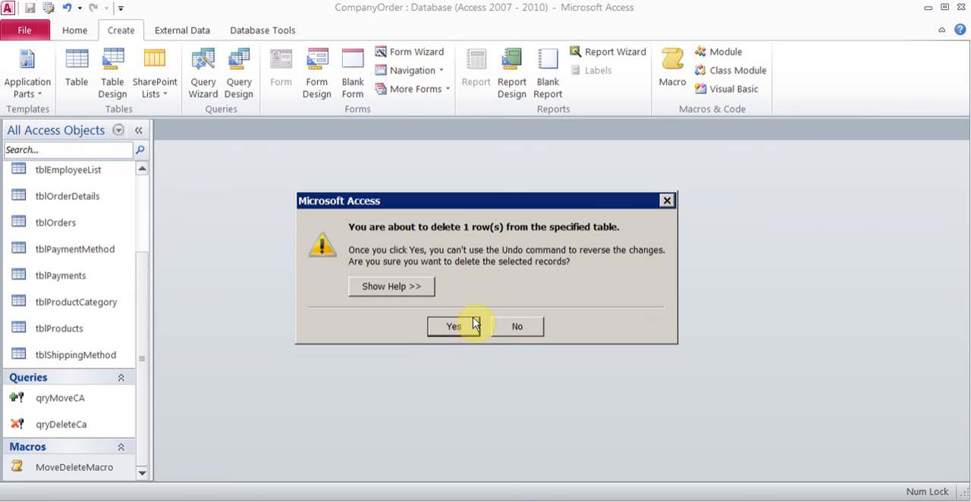
left_click(459, 326)
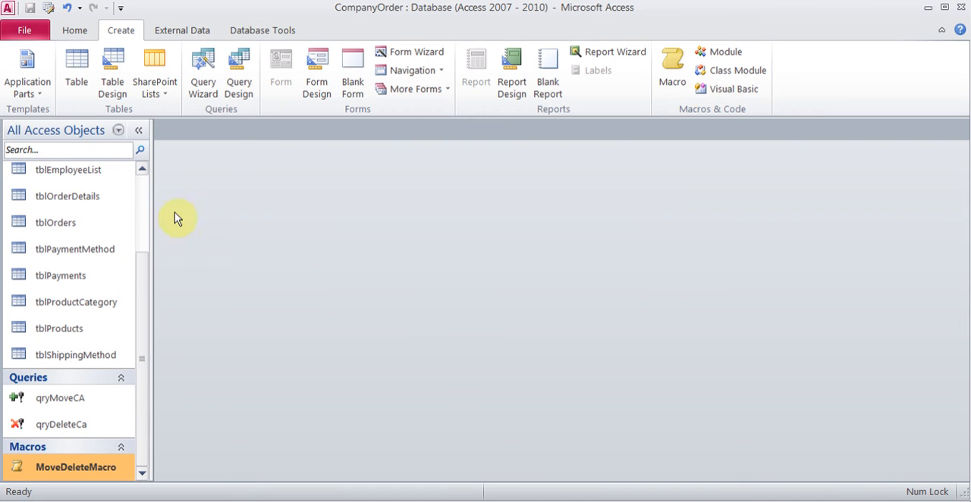
Step: Open tblCaCustomer and tblCustomerList in turn to check where the moved customer record is stored, closing each table
scroll(148, 190, "up", 3)
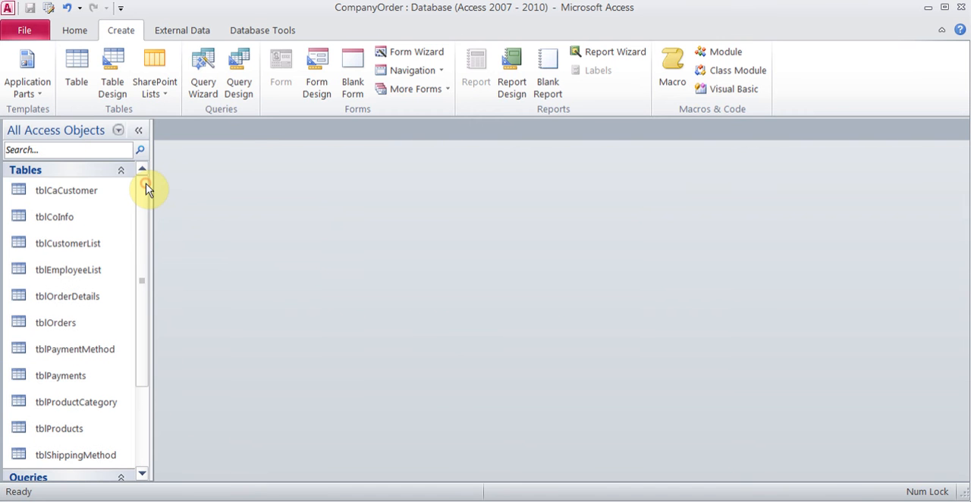
left_click(101, 191)
double_click(101, 190)
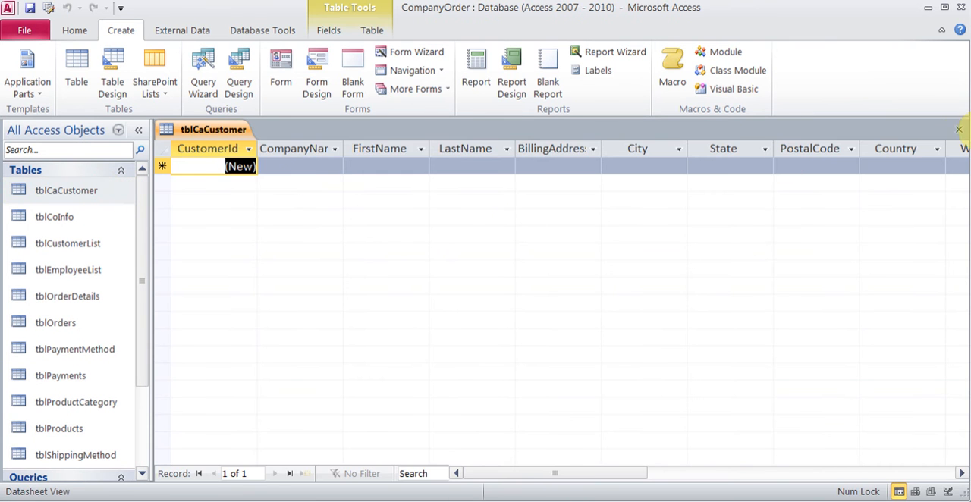
left_click(960, 130)
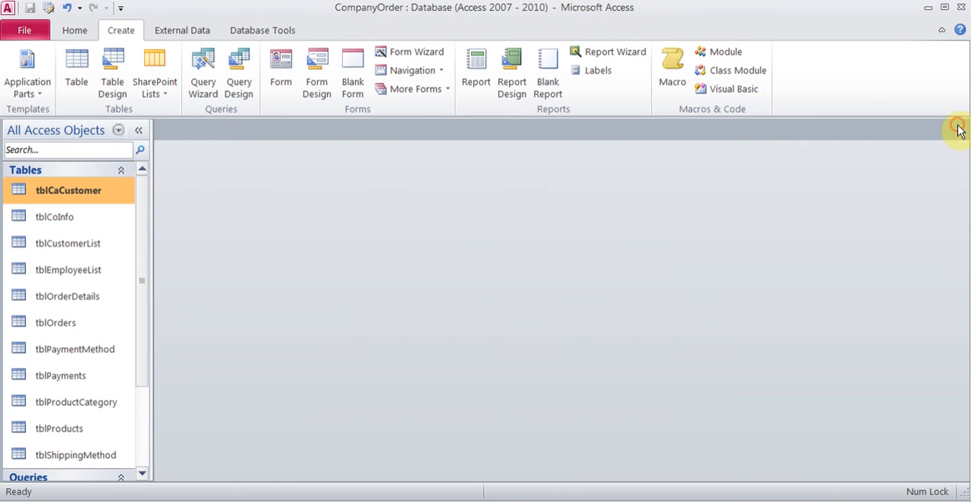
double_click(76, 250)
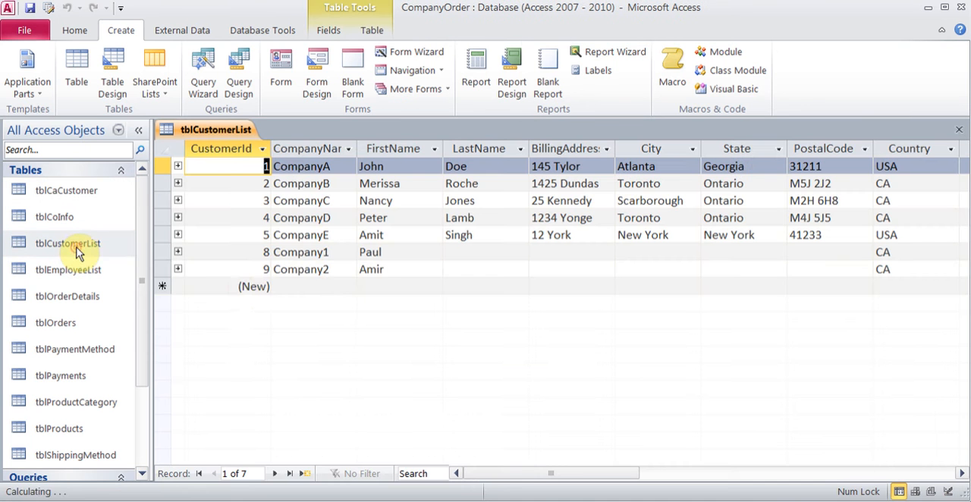
left_click(416, 269)
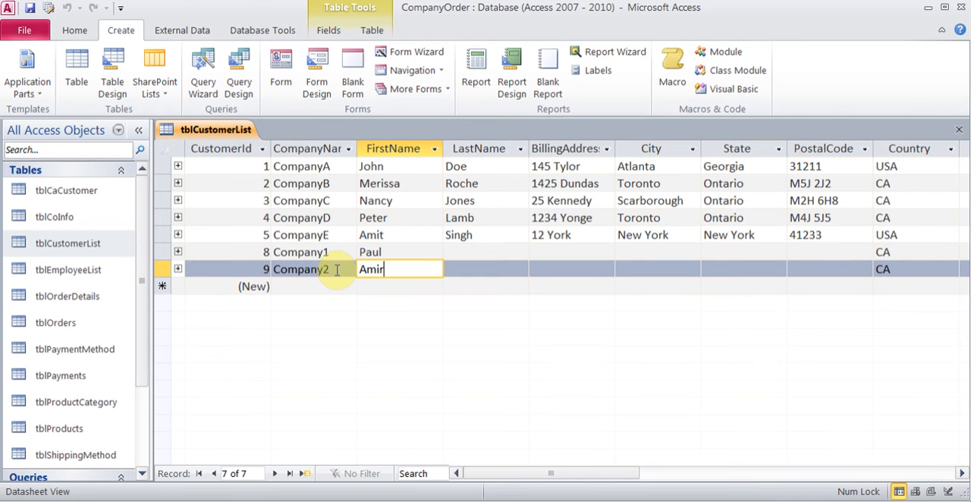
left_click(959, 132)
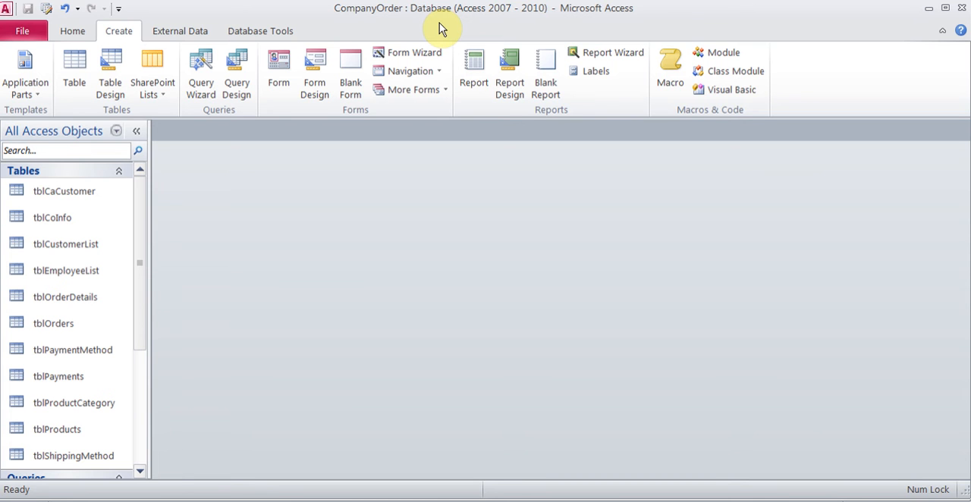
Step: Review the descriptions of the Find Duplicates and Find Unmatched query wizards, and leave without creating a query
left_click(201, 76)
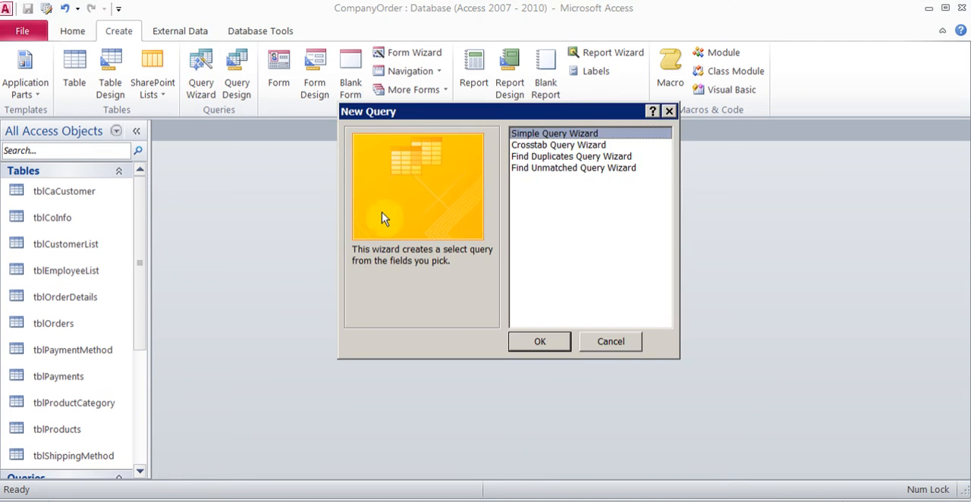
left_click(590, 157)
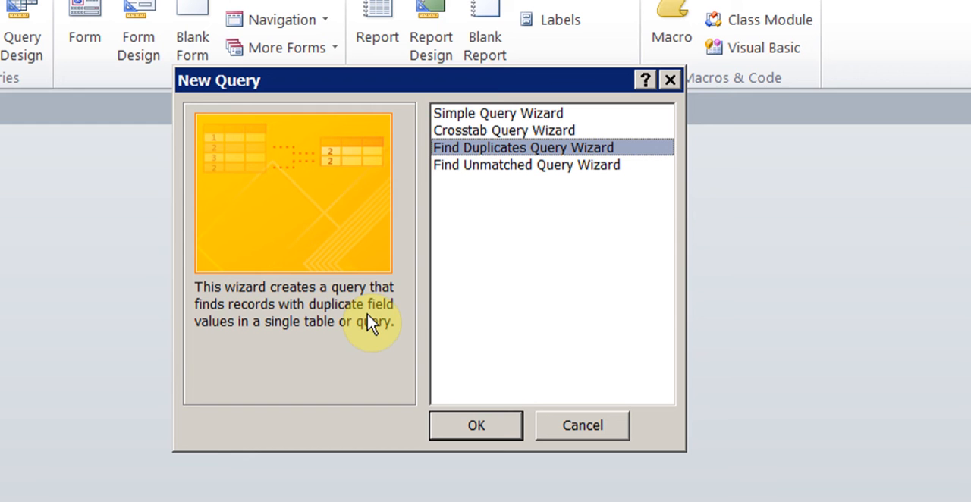
left_click(516, 167)
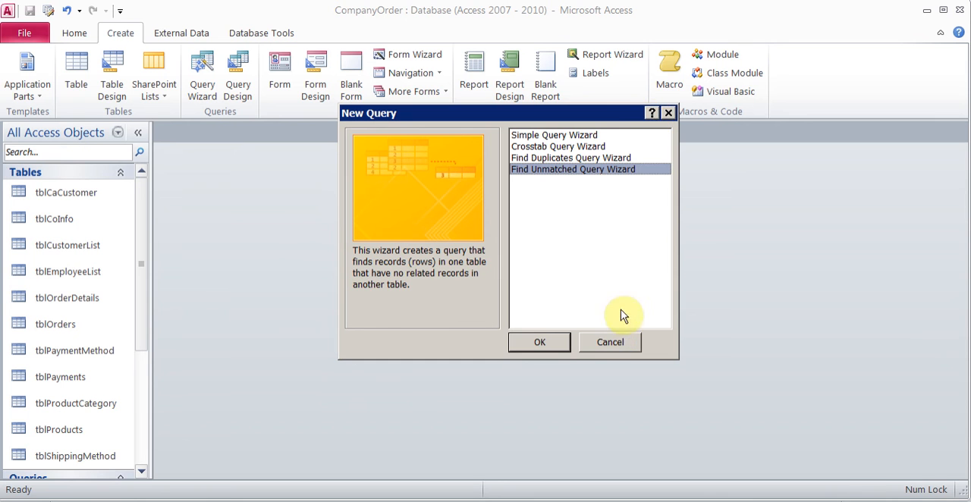
left_click(611, 342)
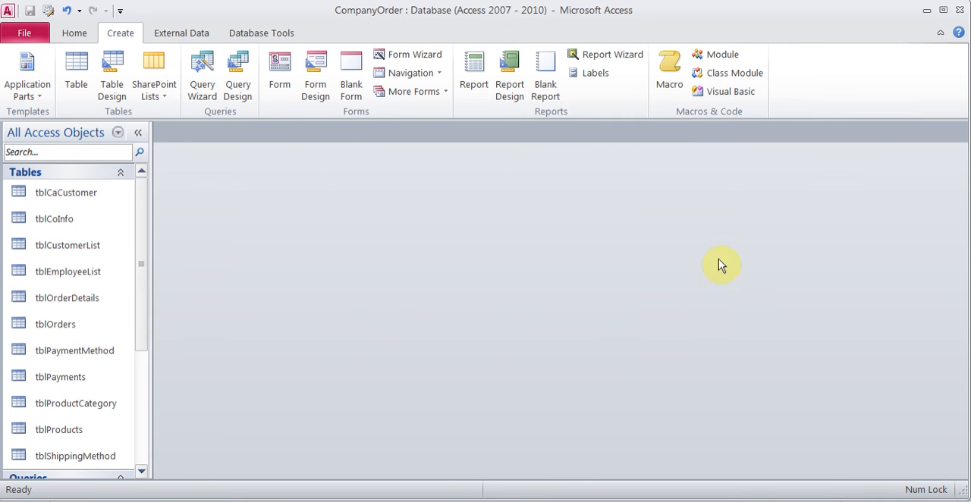
Step: Open the Access Help window, reduce it from full-screen size, look at its search field, and close it
left_click(956, 35)
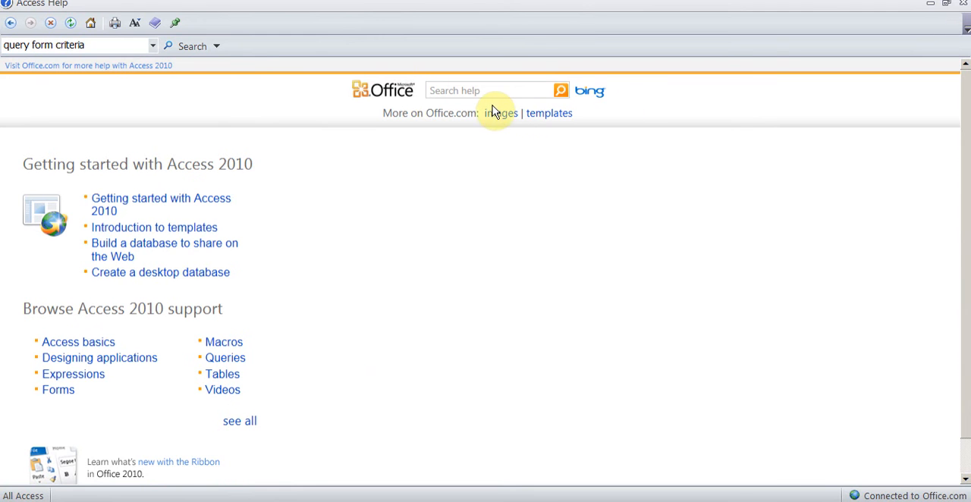
left_click(948, 5)
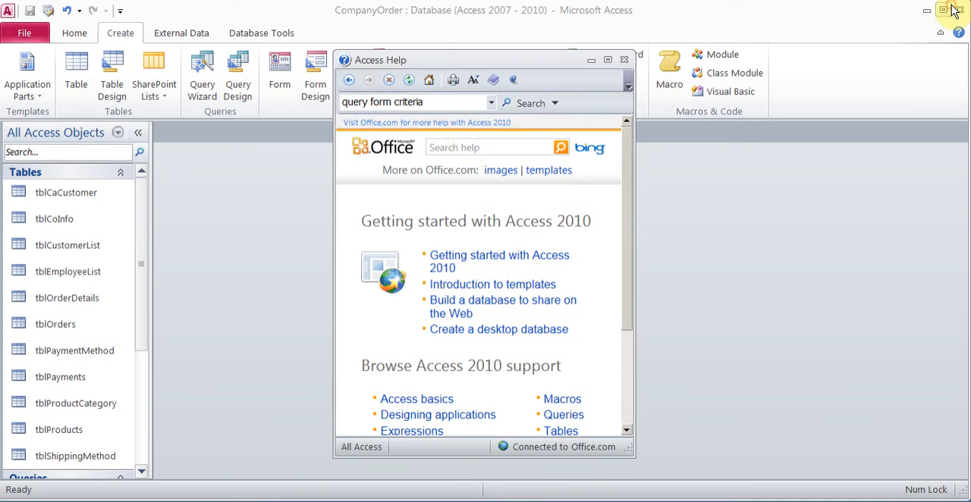
left_click(460, 146)
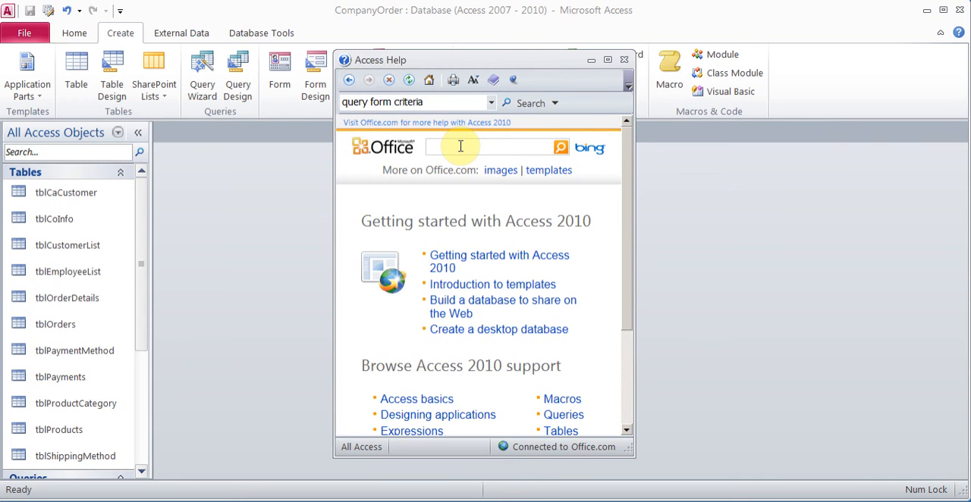
left_click(623, 60)
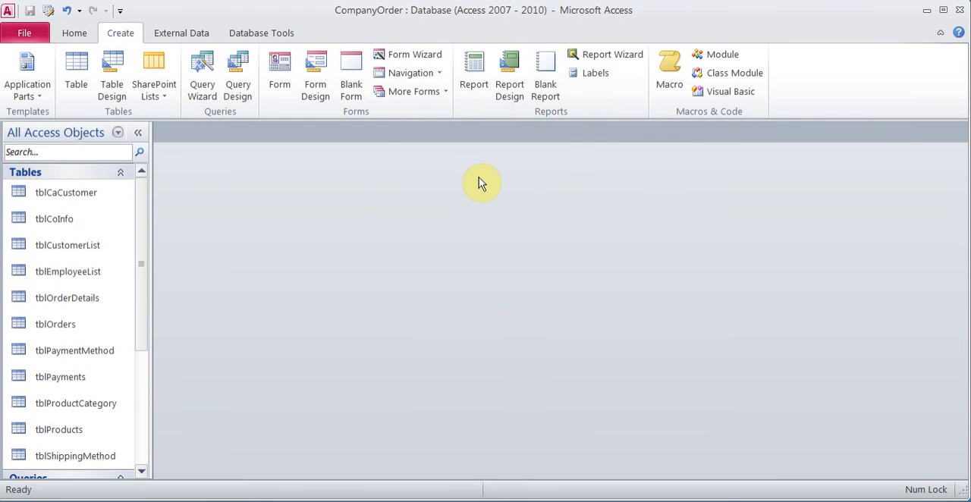
Step: Try a Horizontal Tabs navigation form with tblCaCustomer added to it, and discard the form without saving
left_click(428, 73)
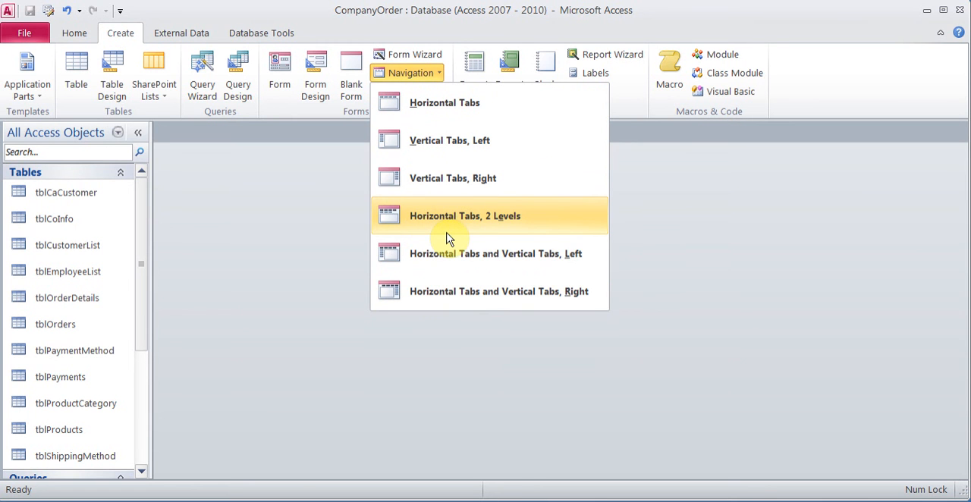
left_click(439, 111)
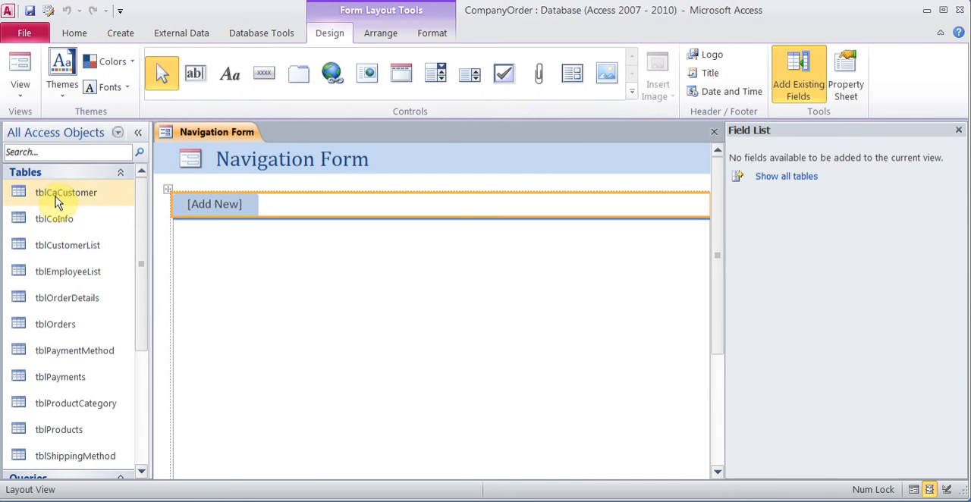
left_click_drag(55, 193, 221, 205)
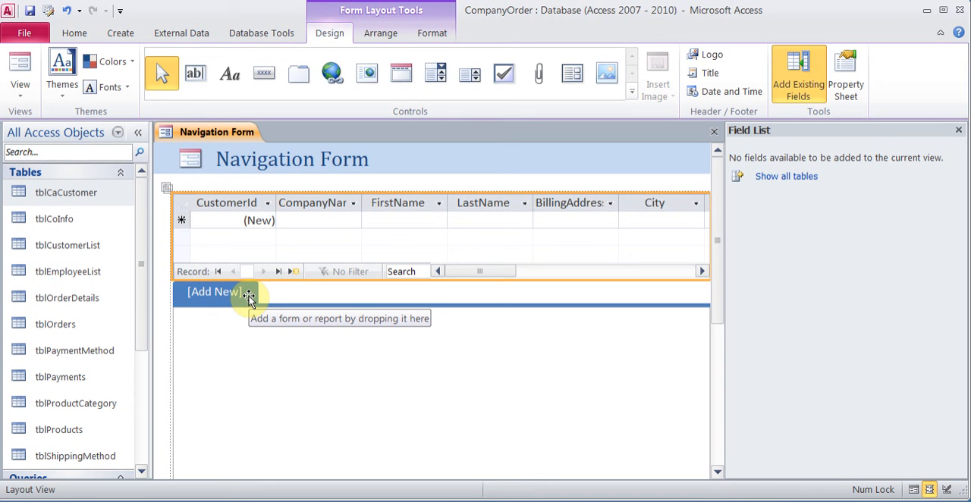
left_click(714, 133)
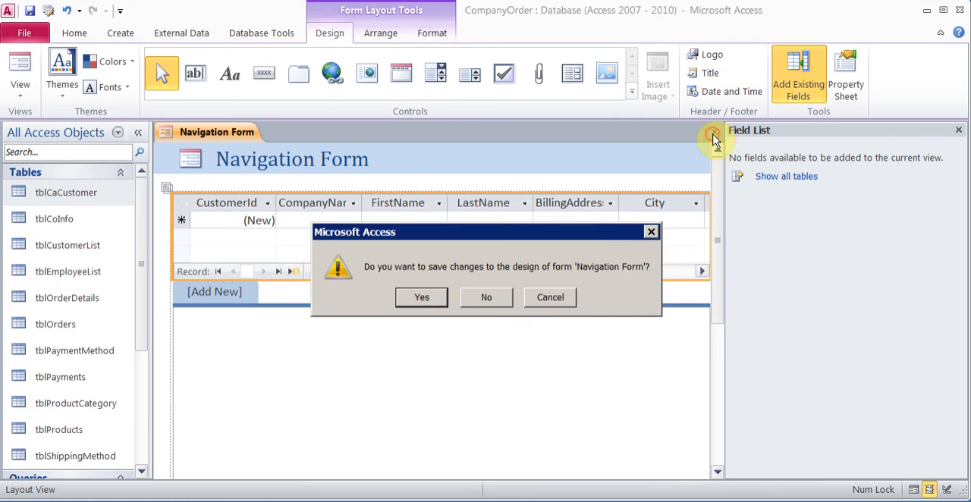
left_click(504, 298)
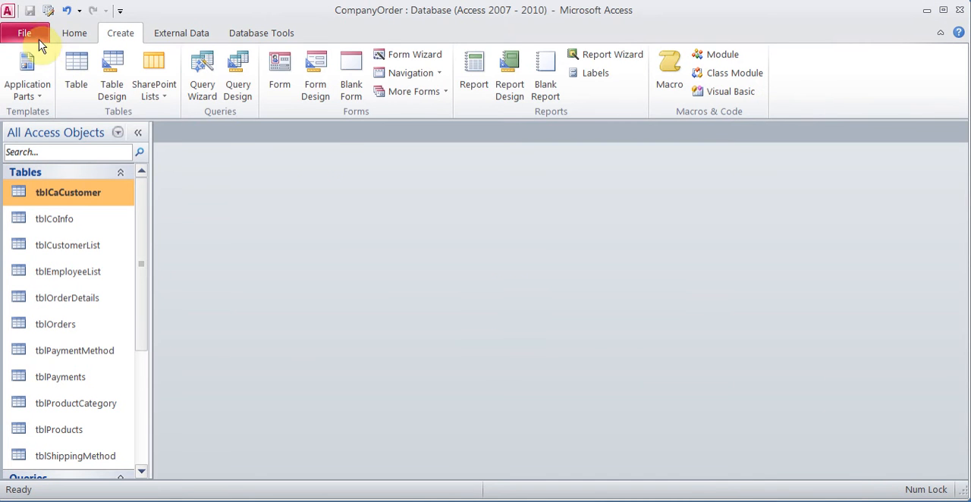
Step: Examine the available display forms in the current database options and close the options without making changes
left_click(35, 40)
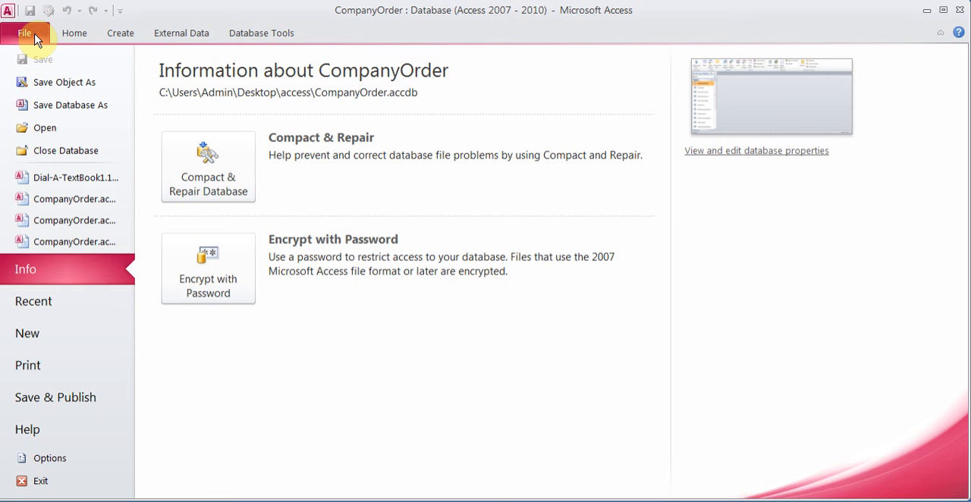
left_click(78, 459)
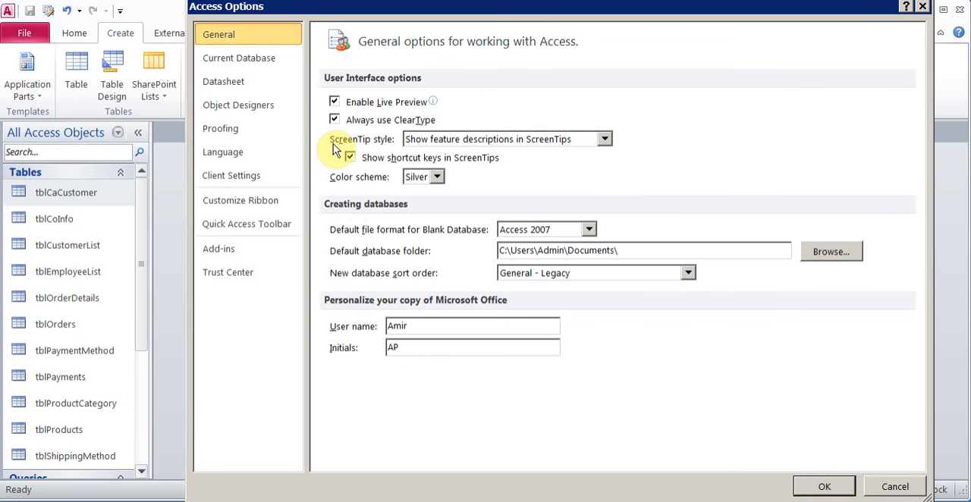
left_click(265, 62)
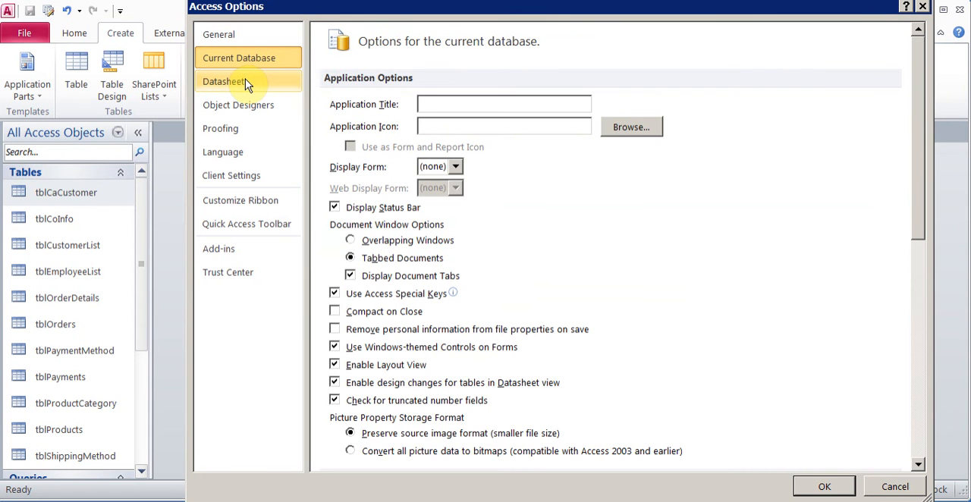
key("Up")
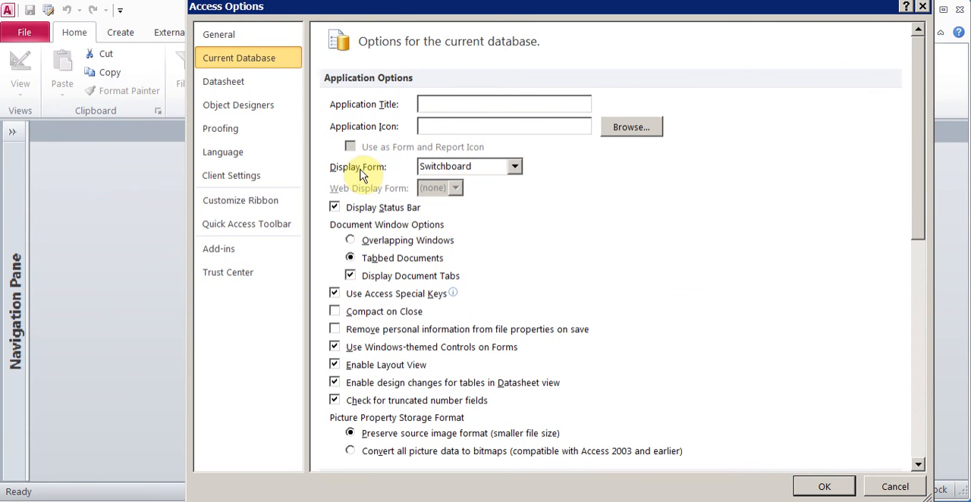
left_click(515, 168)
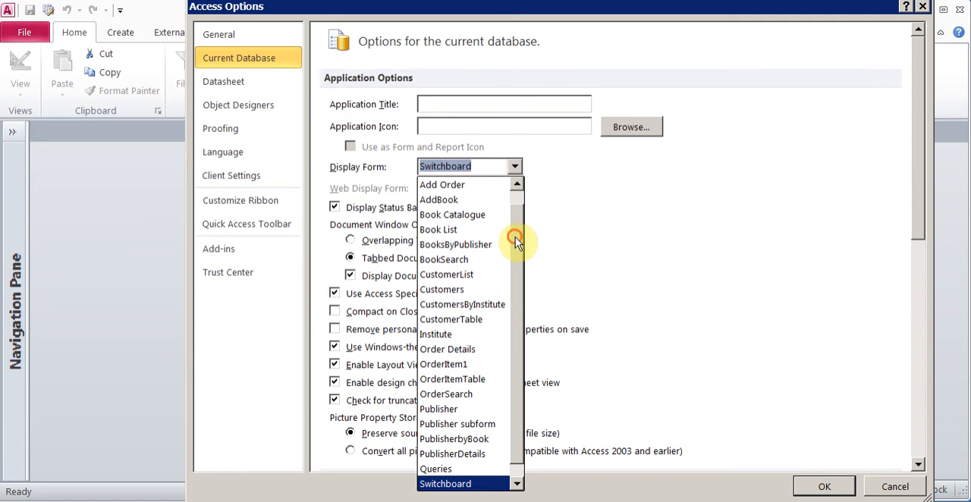
scroll(516, 237, "down", 1)
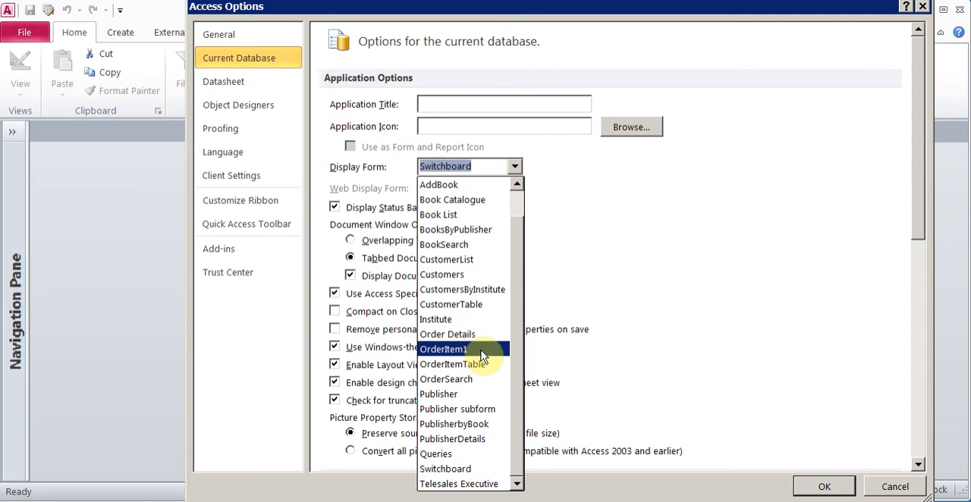
left_click(706, 246)
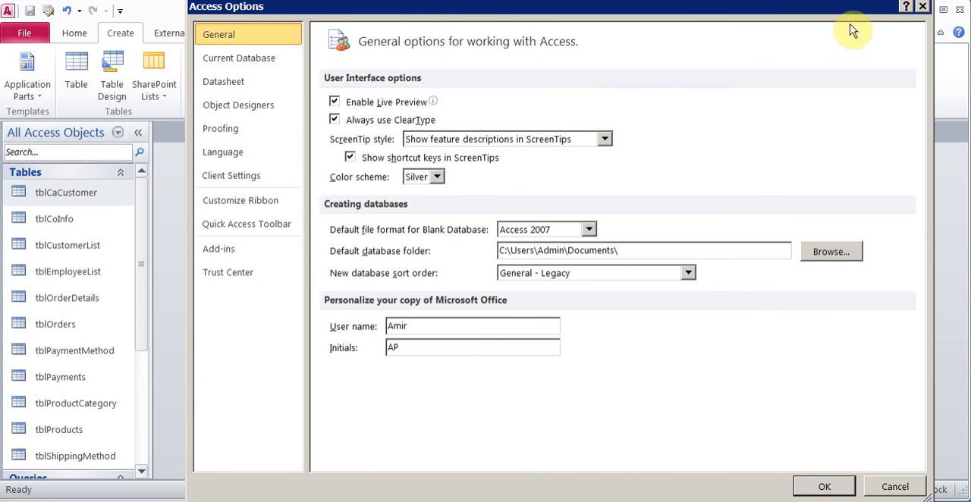
left_click(922, 7)
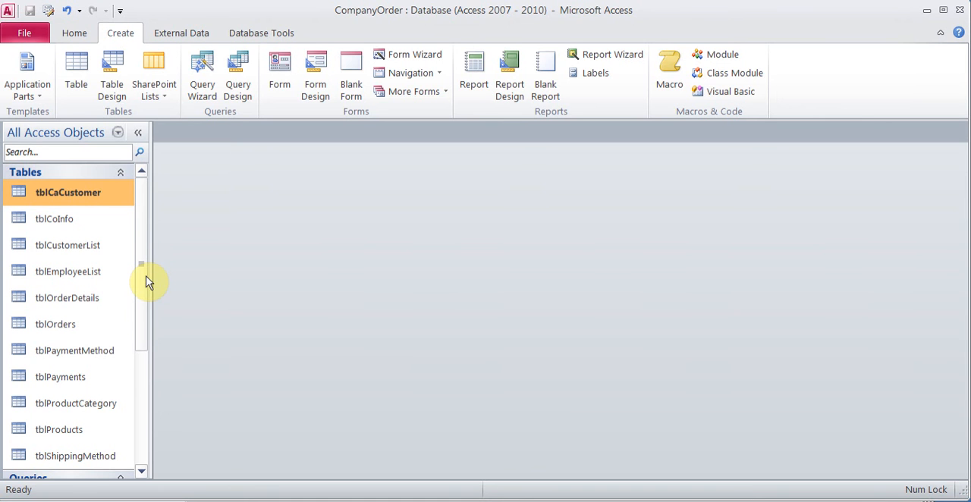
Step: Open the qryByCompany query in Design View
left_click_drag(146, 281, 152, 365)
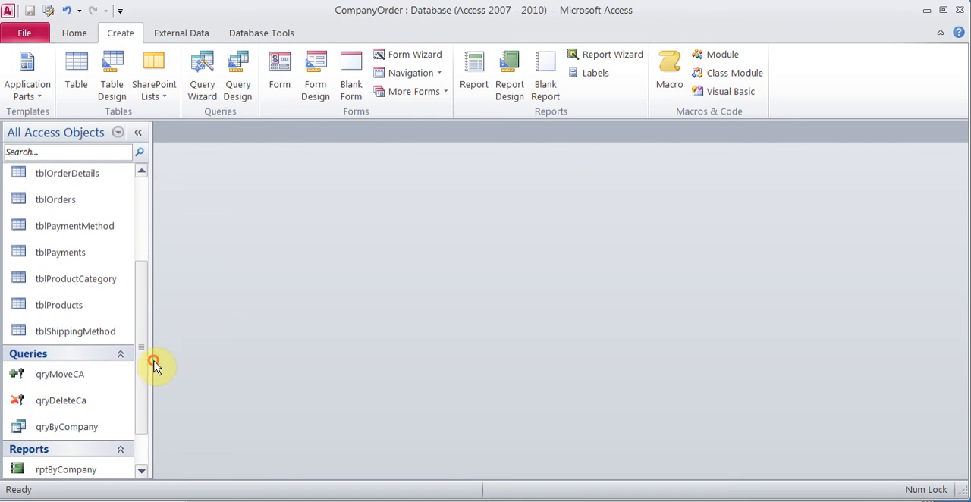
right_click(82, 430)
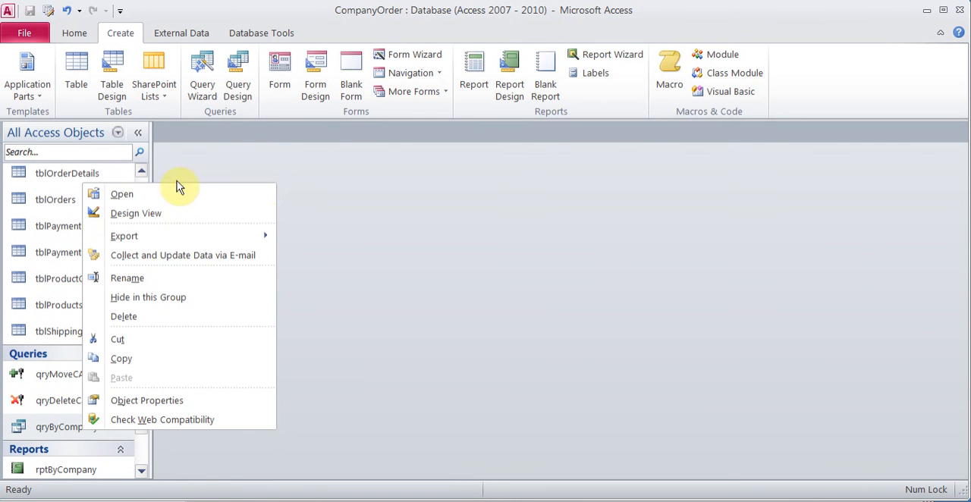
left_click(167, 213)
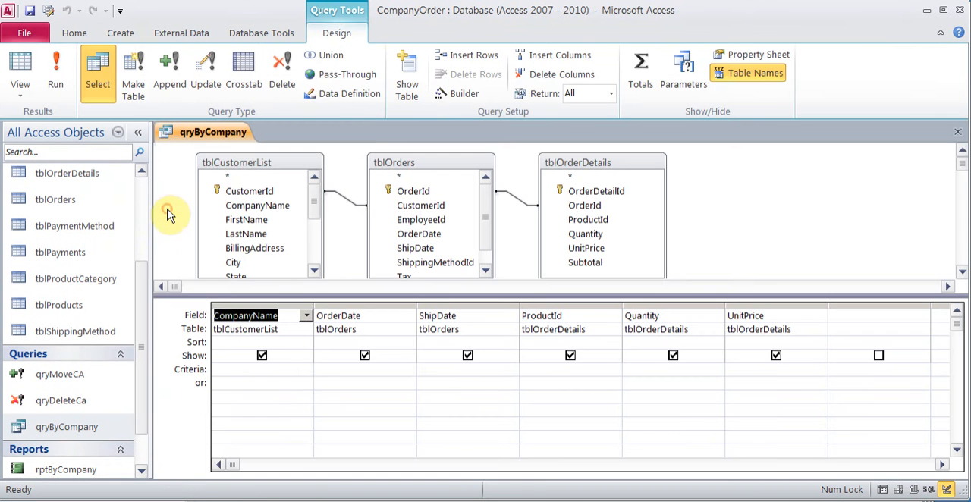
Step: Try an opening bracket "[" as the CompanyName criterion in qryByCompany, and clear the criterion again
left_click(293, 369)
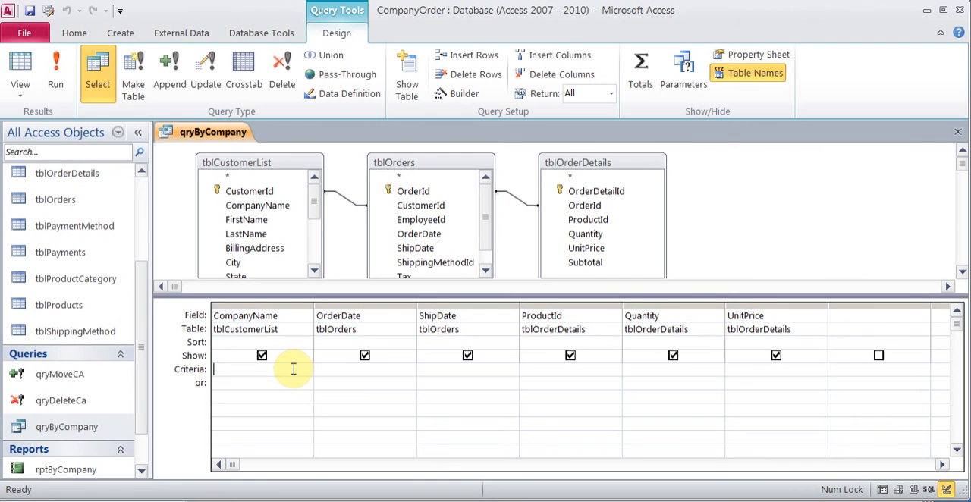
type("[")
left_click(361, 372)
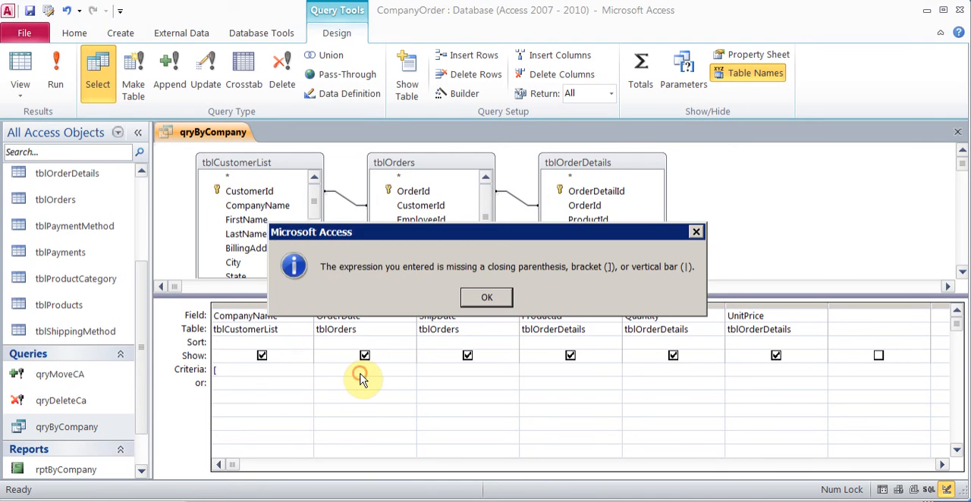
left_click(486, 296)
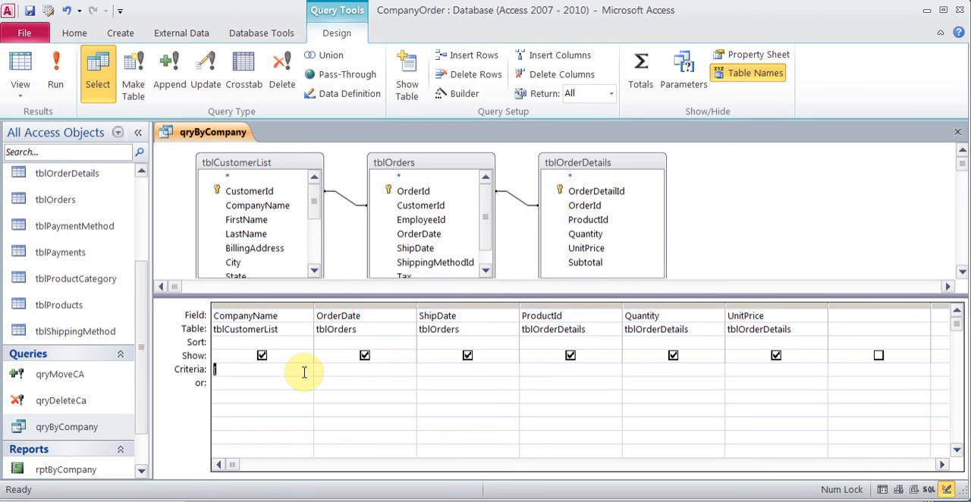
key("BackSpace")
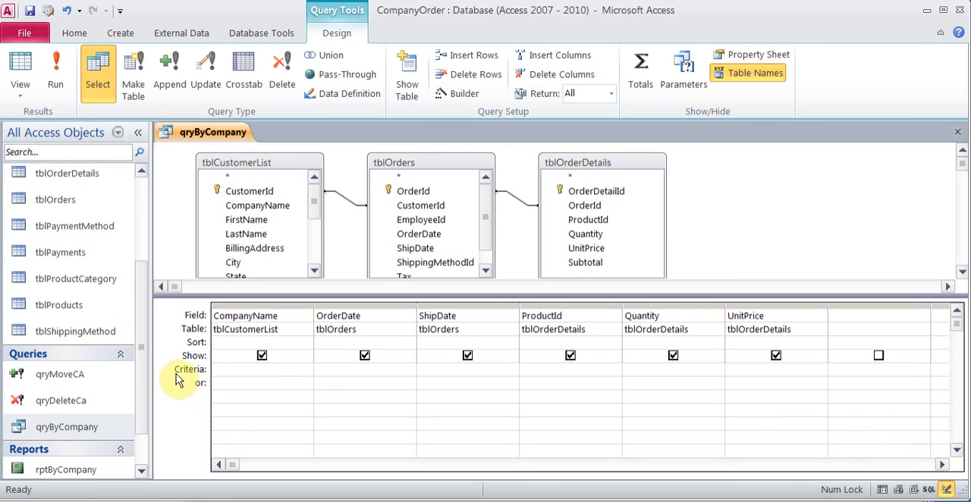
left_click_drag(144, 373, 146, 411)
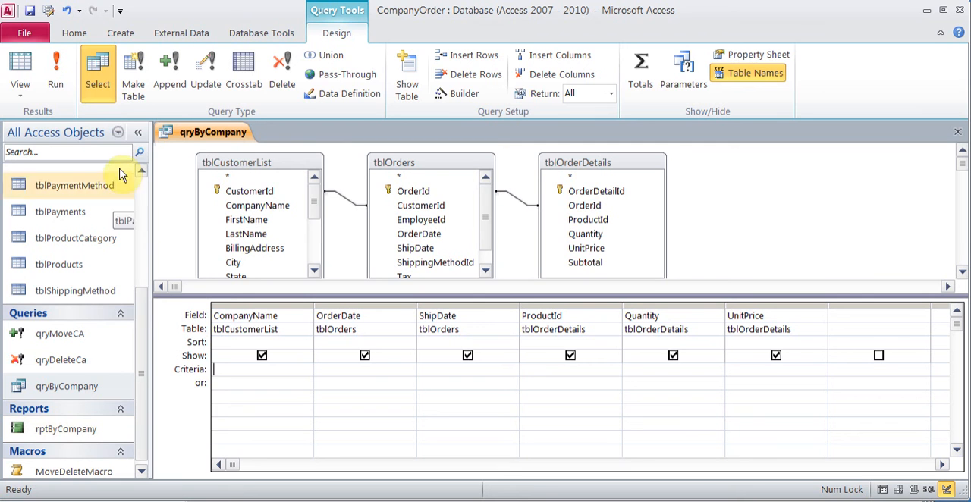
Step: Create a blank form and add a text box to it
left_click(127, 33)
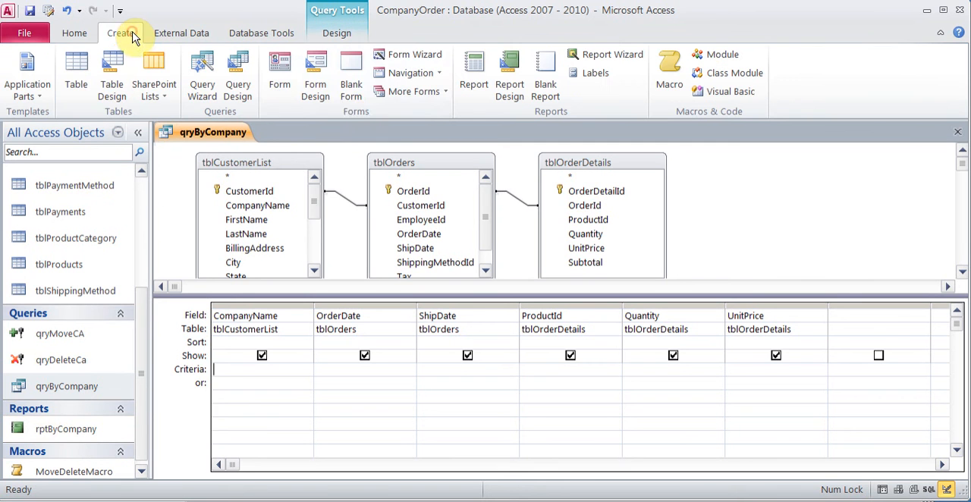
left_click(351, 76)
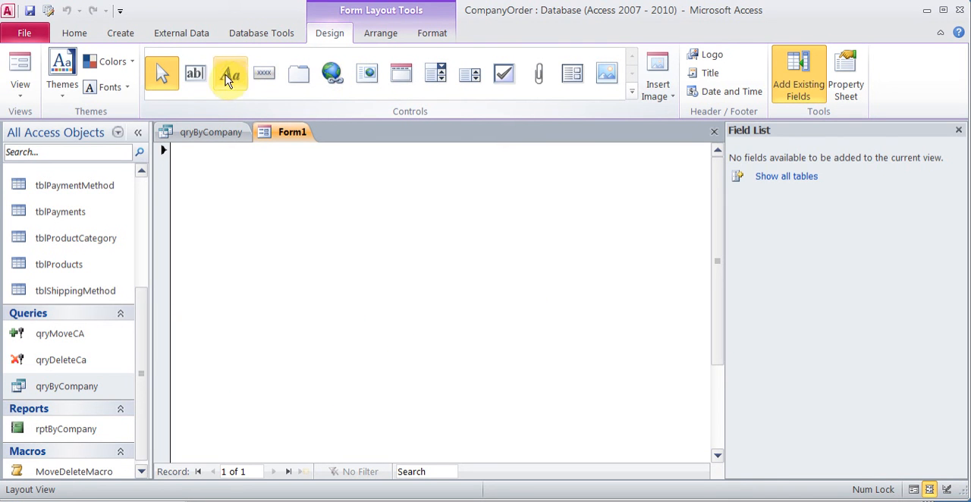
left_click(201, 74)
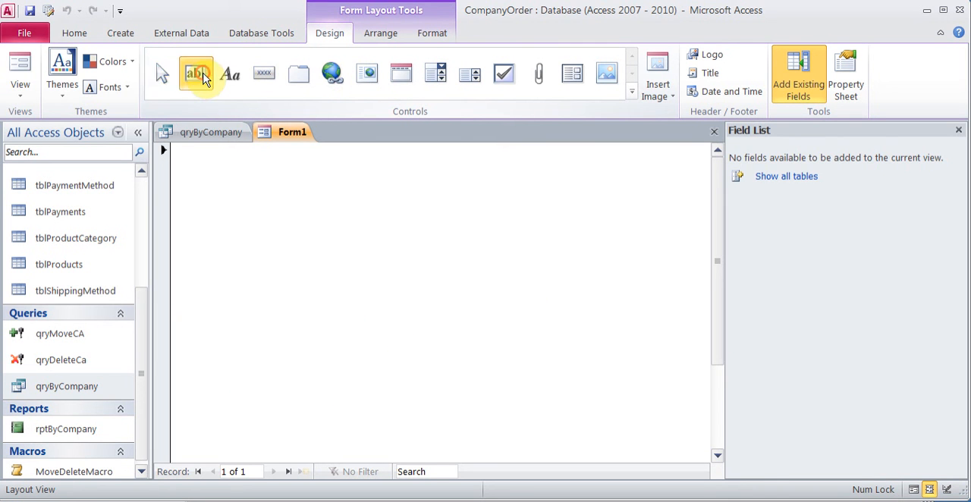
left_click(375, 217)
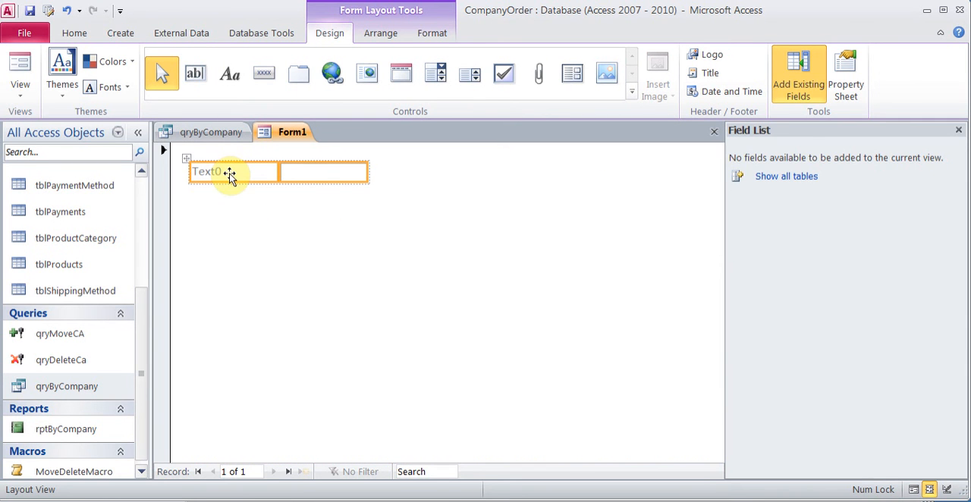
Step: Name the new text box CompanyName in its properties, and close the properties
left_click(311, 178)
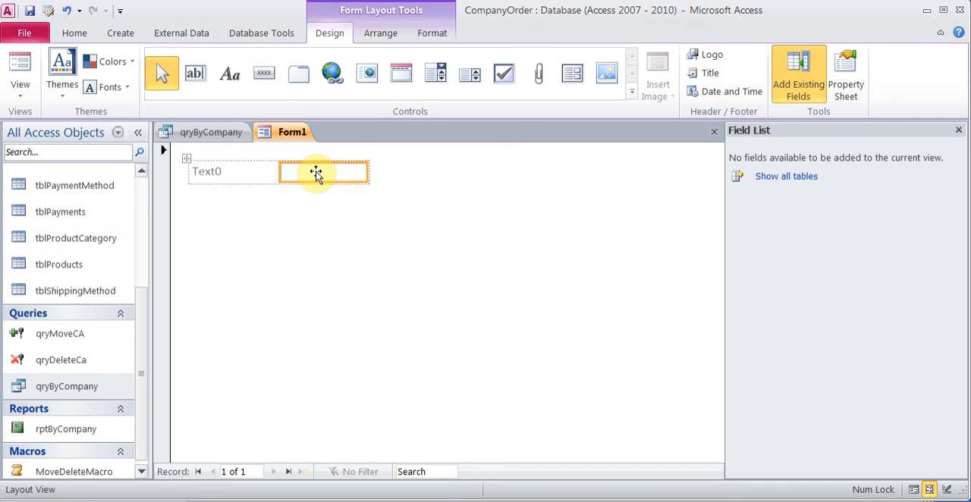
right_click(315, 173)
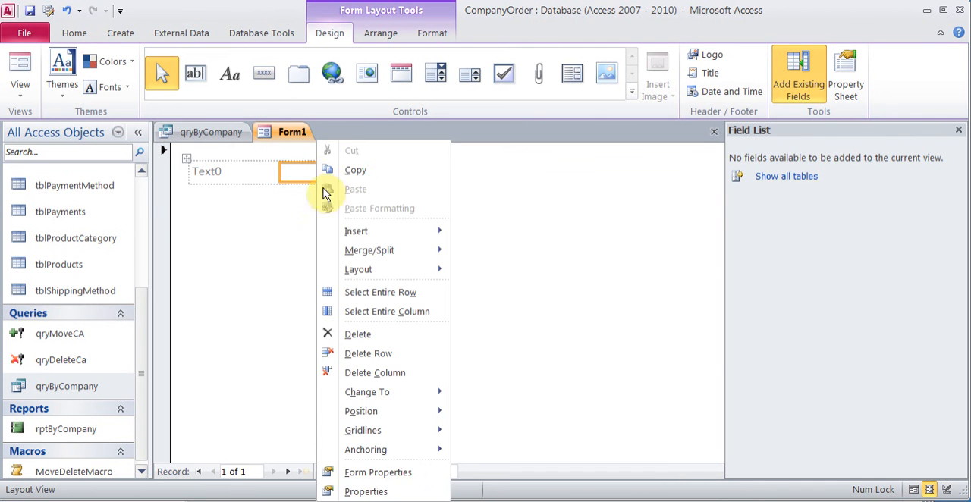
left_click(392, 489)
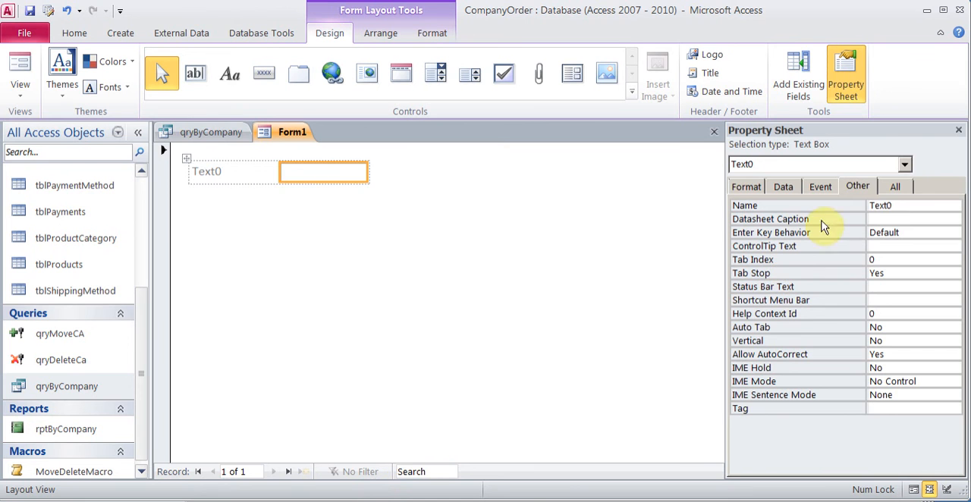
double_click(900, 208)
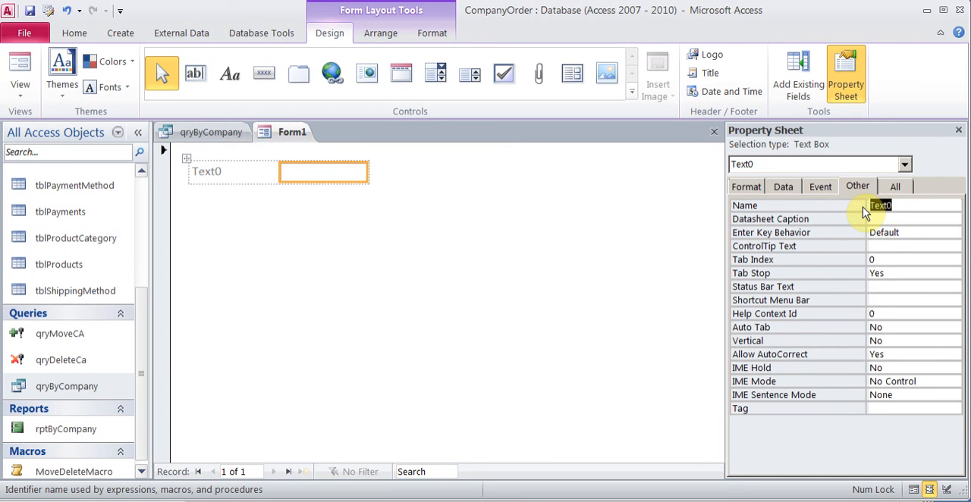
type("CompanyName")
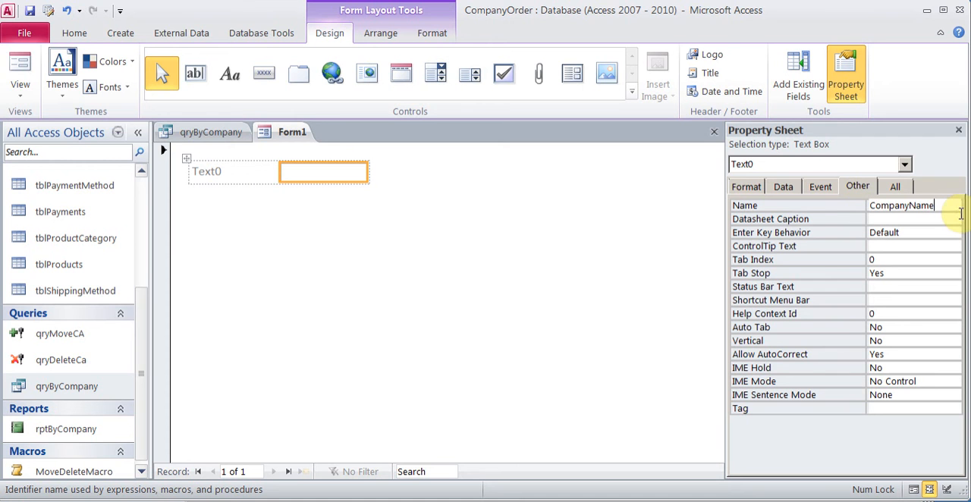
left_click(958, 129)
Step: Change the text box's label to "Type Company Name"
left_click(228, 173)
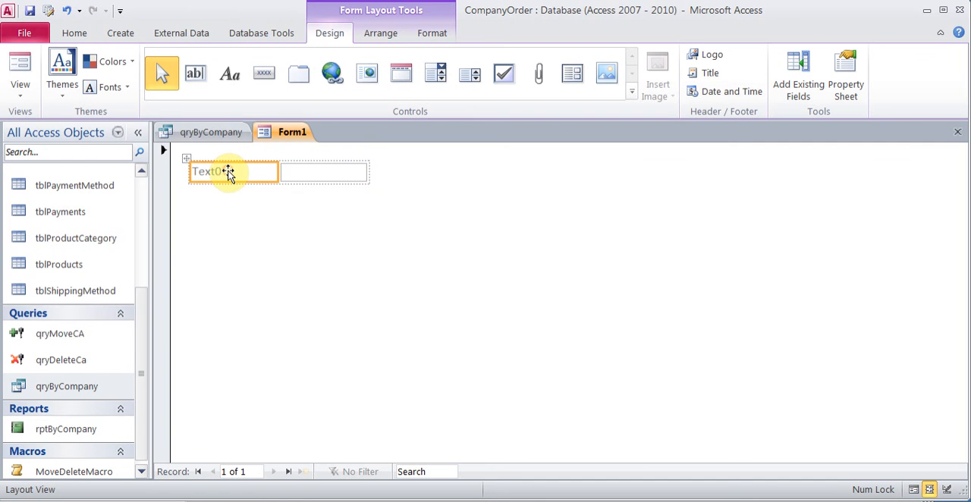
left_click(228, 172)
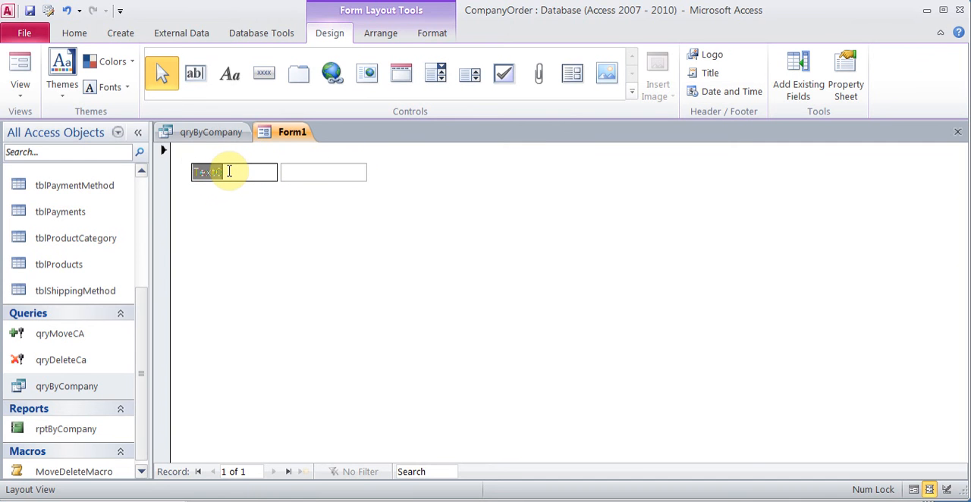
type("Type Com")
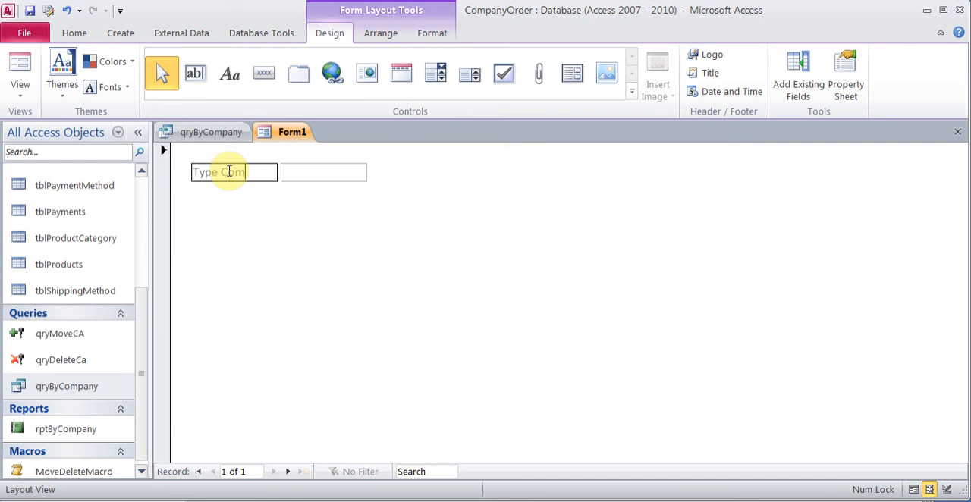
type("pany Name")
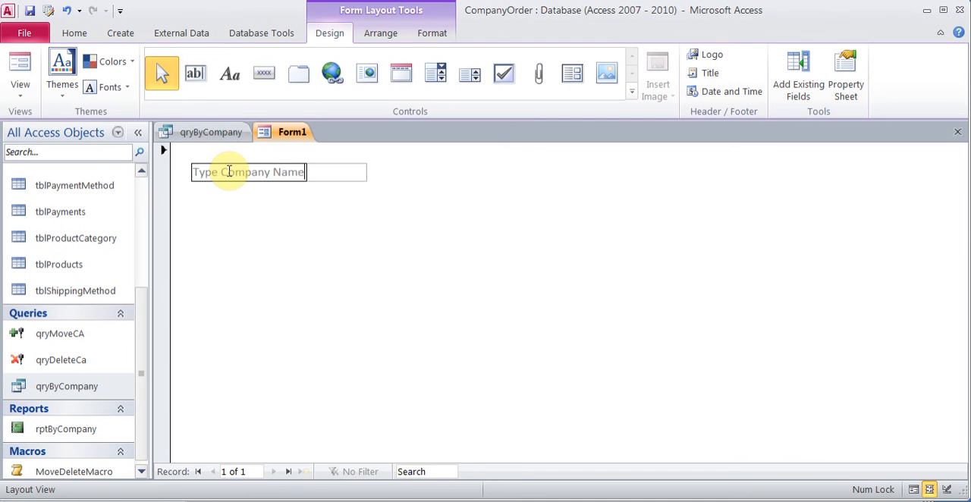
key("Return")
left_click(307, 231)
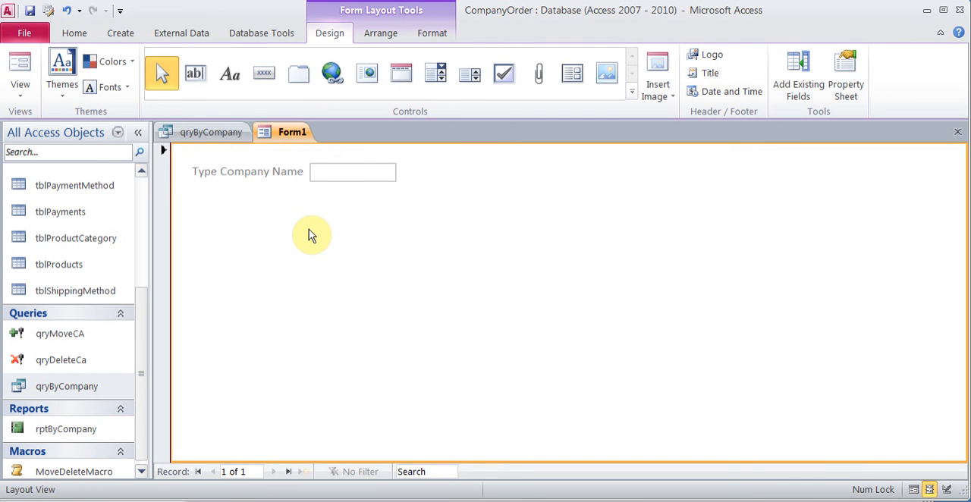
Step: Insert a list box below the company name field, choosing to supply its values manually
left_click(472, 79)
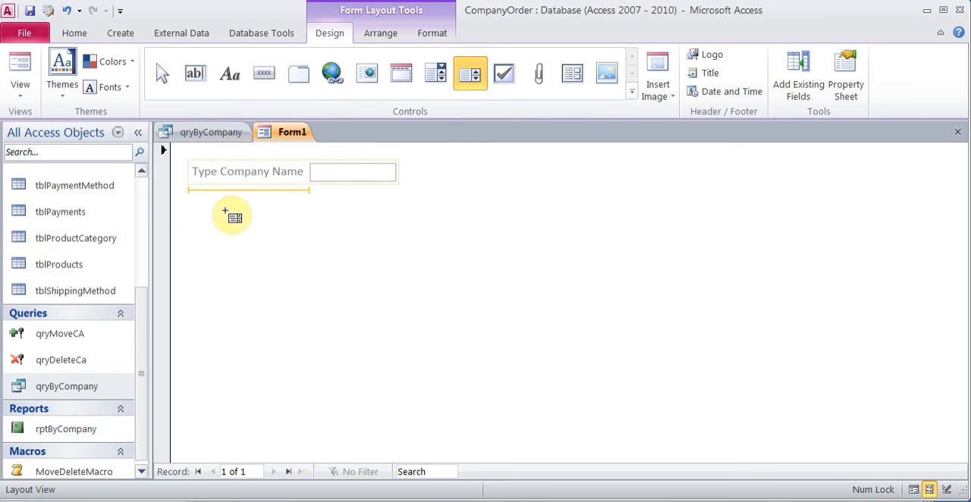
left_click_drag(225, 211, 325, 274)
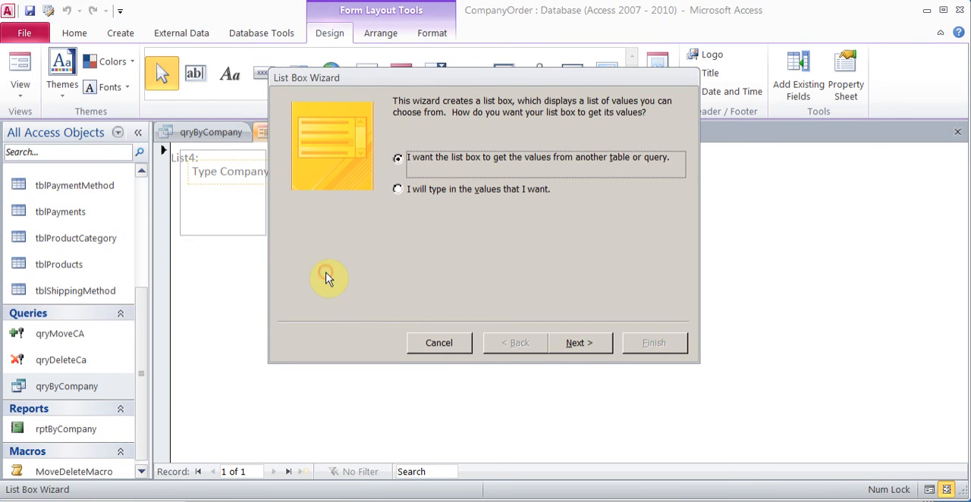
left_click(455, 190)
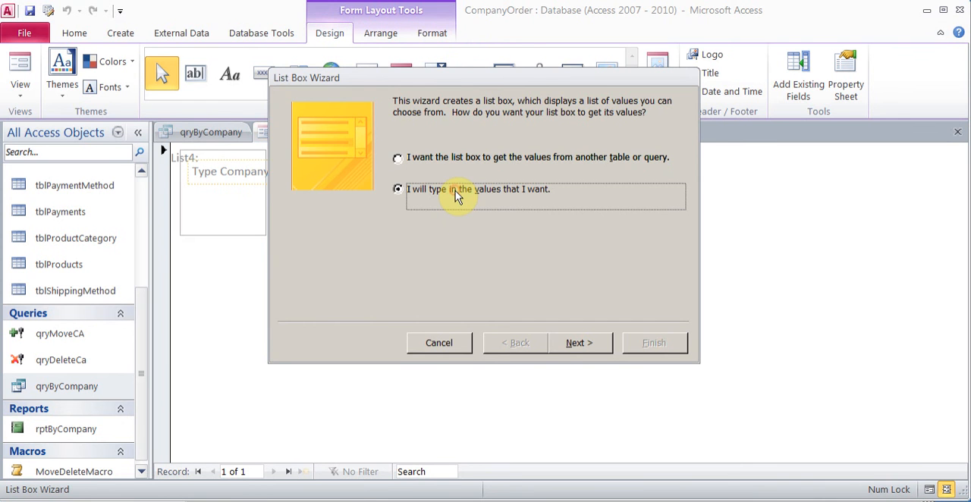
left_click(576, 342)
Step: Enter CompanyA, CompanyB and CompanyC as the list box values in one column, and finish the wizard
left_click(361, 206)
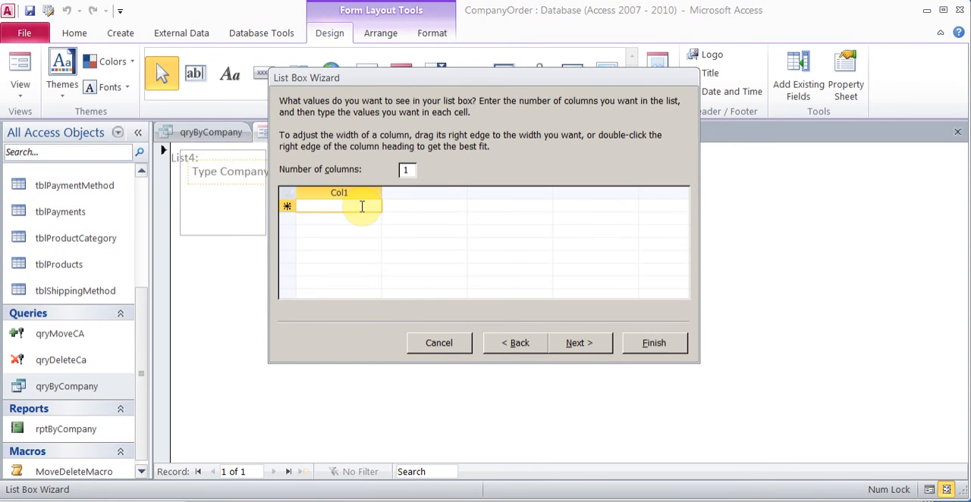
type("CompanyA")
key("Down")
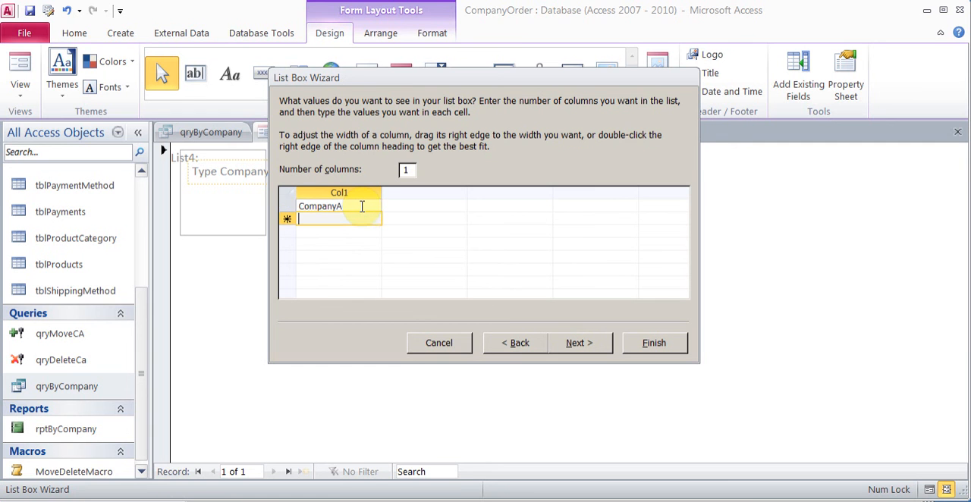
type("CompanyB")
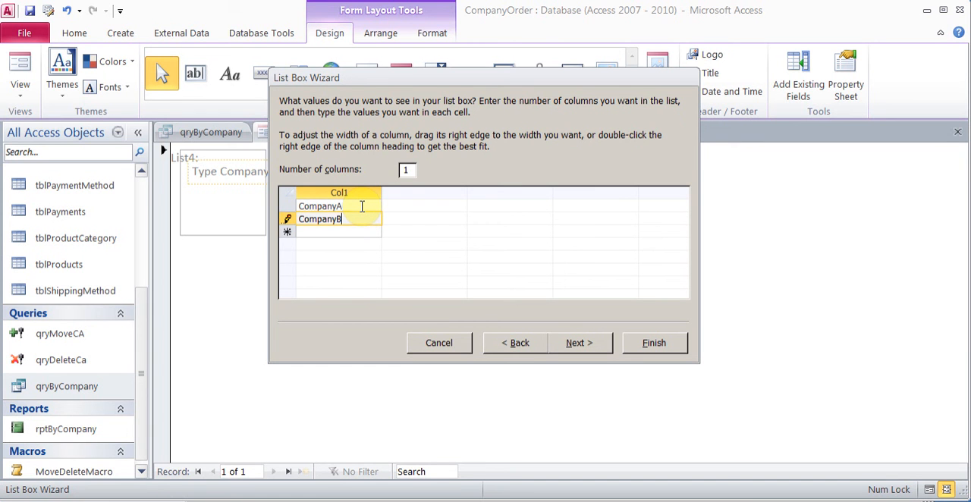
key("Down")
type("COmpa")
key("BackSpace")
key("BackSpace")
key("BackSpace")
key("BackSpace")
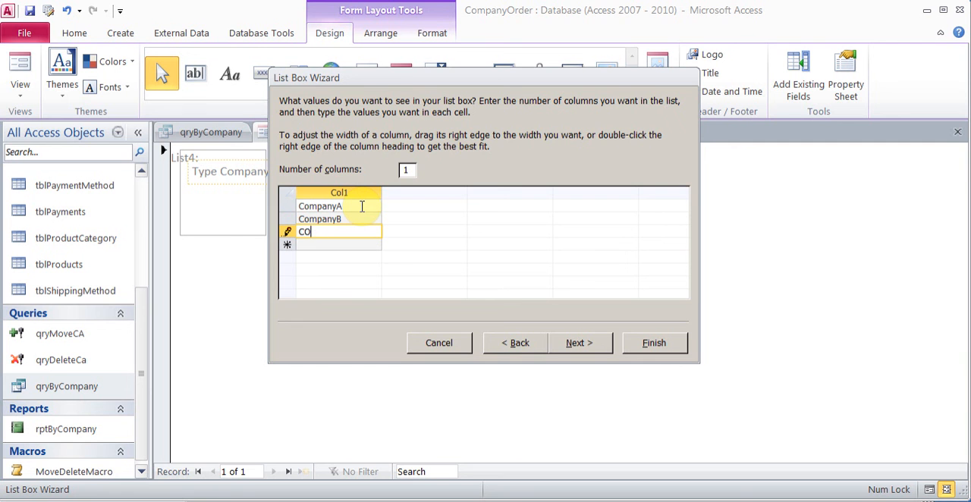
type("ompanyC")
left_click(578, 348)
left_click(646, 342)
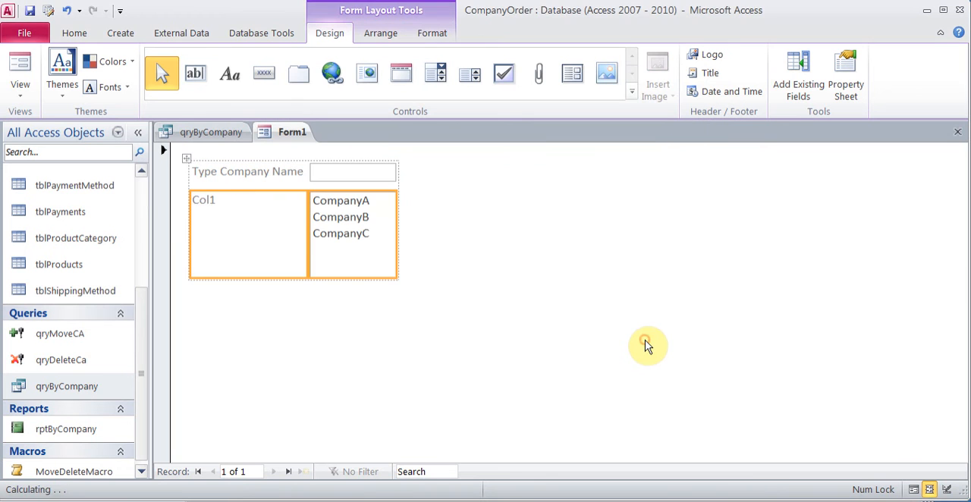
Step: Check the list box's Name property, and close the properties without changes
left_click(360, 231)
right_click(354, 233)
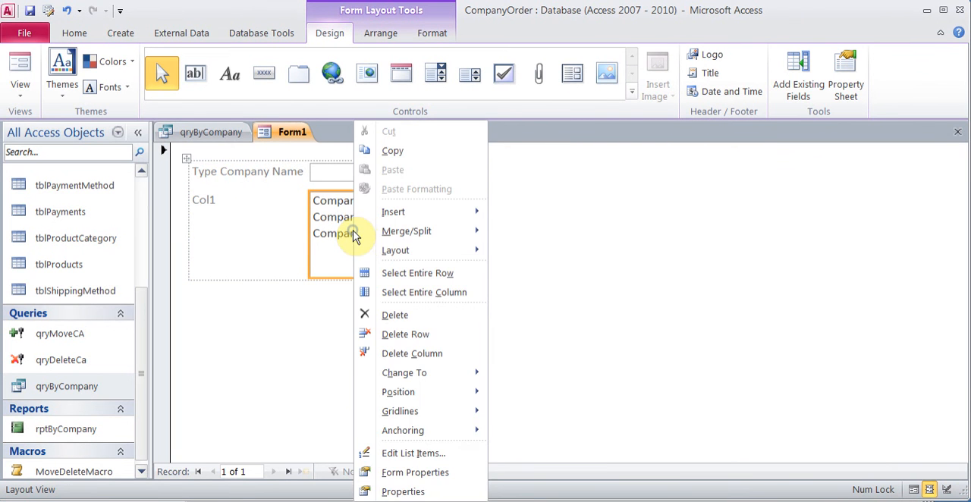
left_click(418, 490)
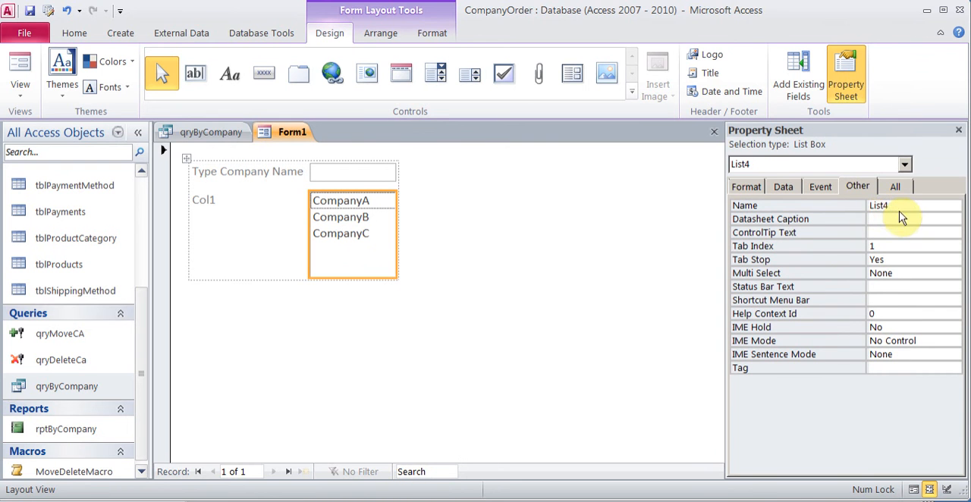
left_click(959, 130)
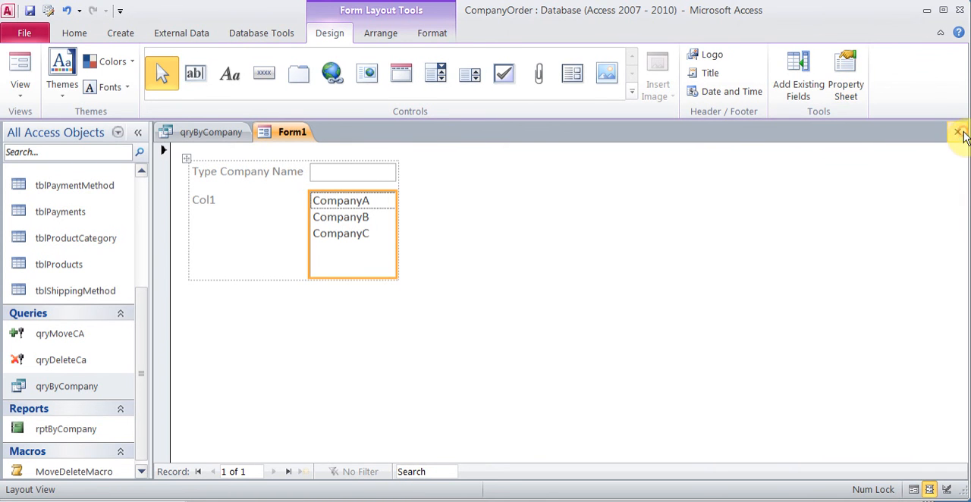
left_click(366, 322)
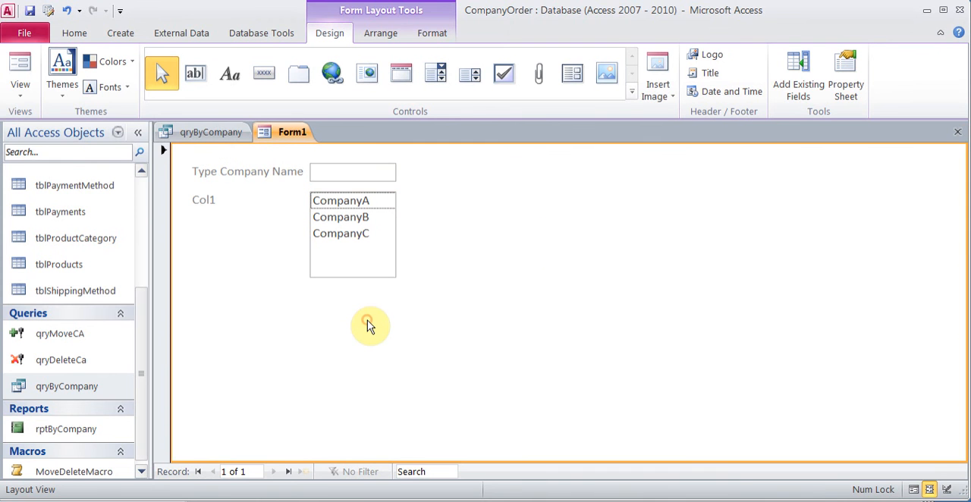
Step: Insert a command button below the list box and assign it the Preview Report action from Report Operations
left_click(264, 75)
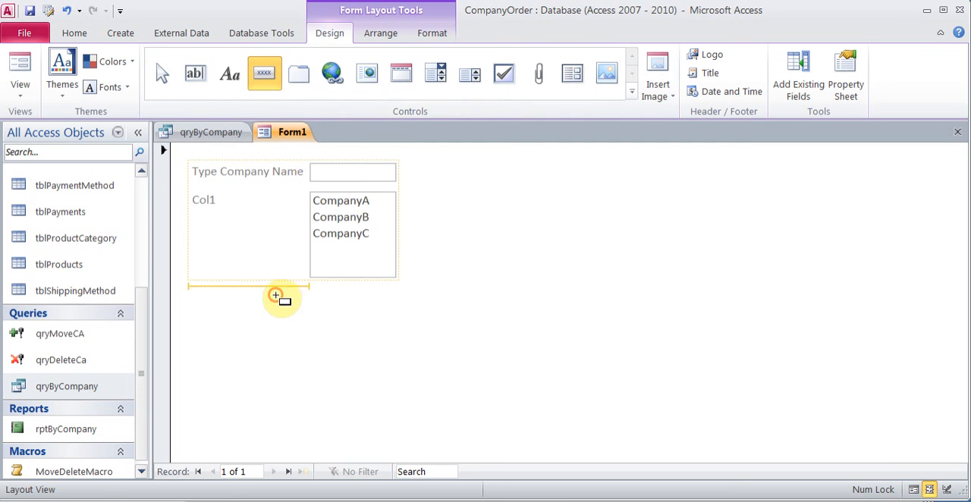
left_click(359, 340)
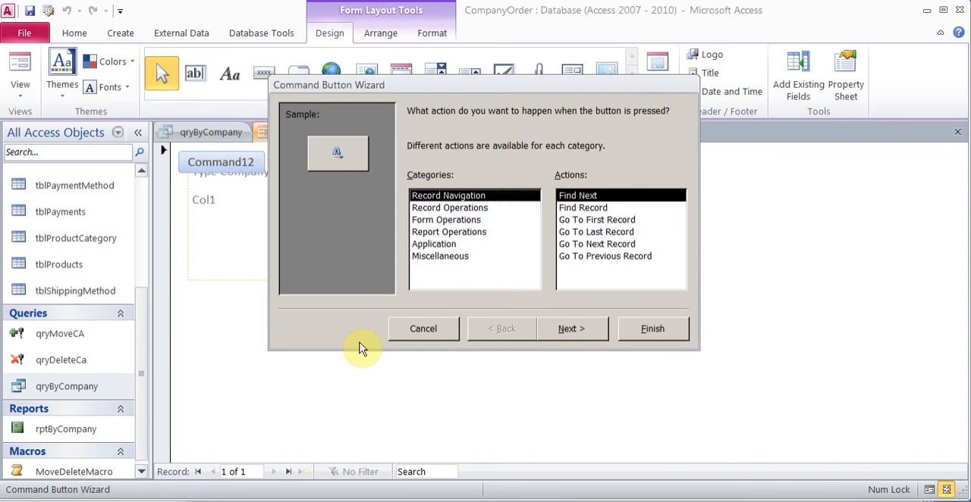
left_click(473, 238)
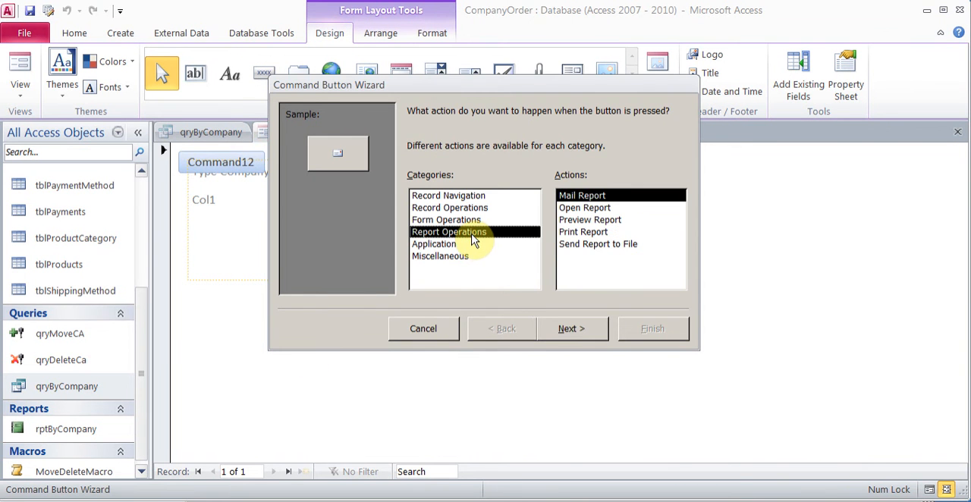
left_click(610, 220)
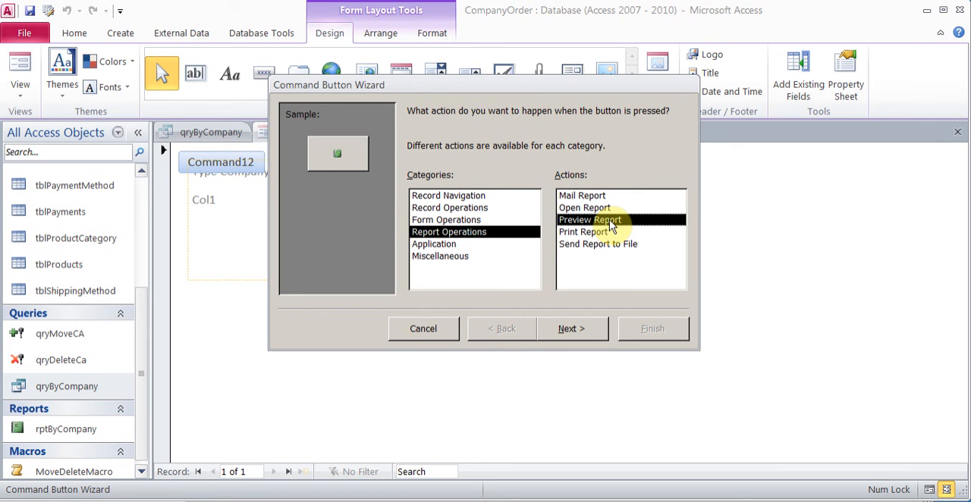
left_click(445, 258)
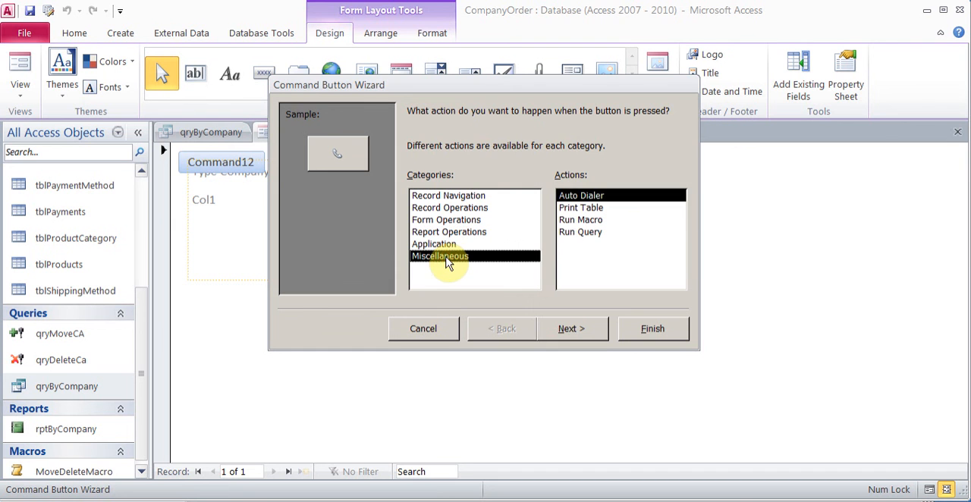
left_click(599, 220)
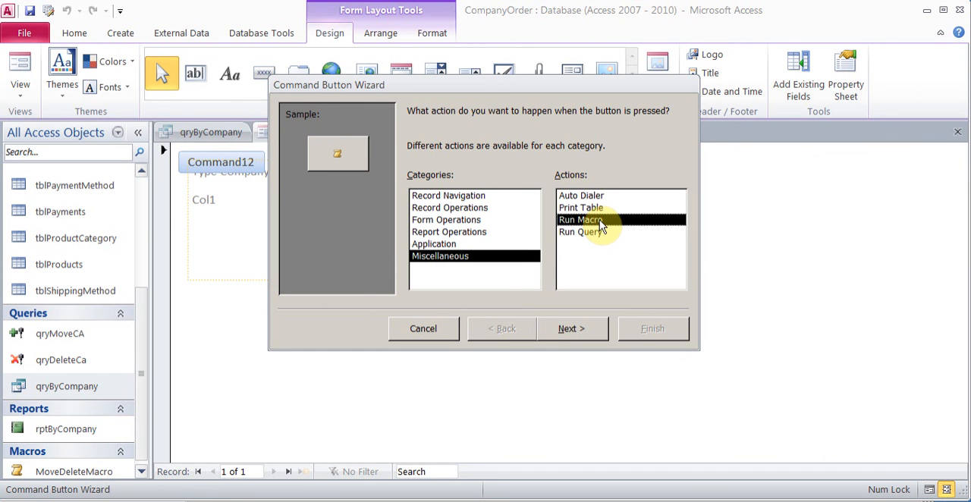
left_click(478, 234)
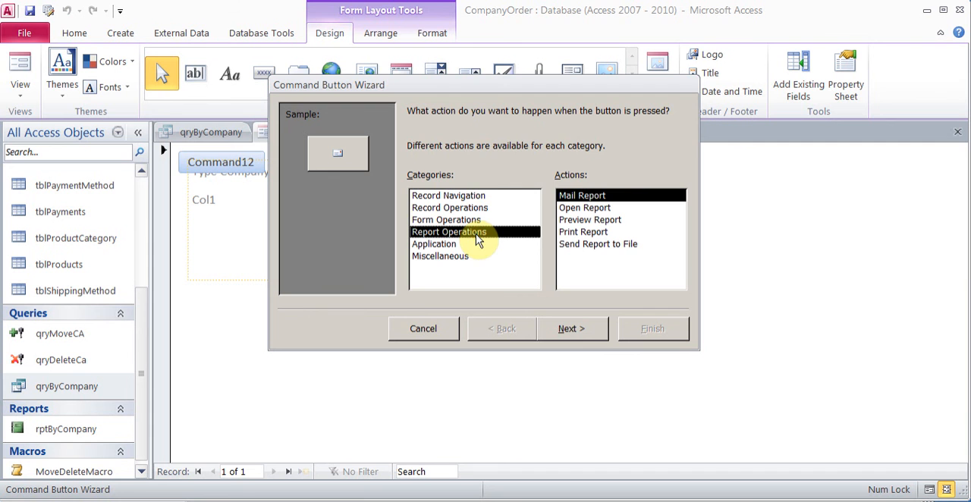
left_click(614, 220)
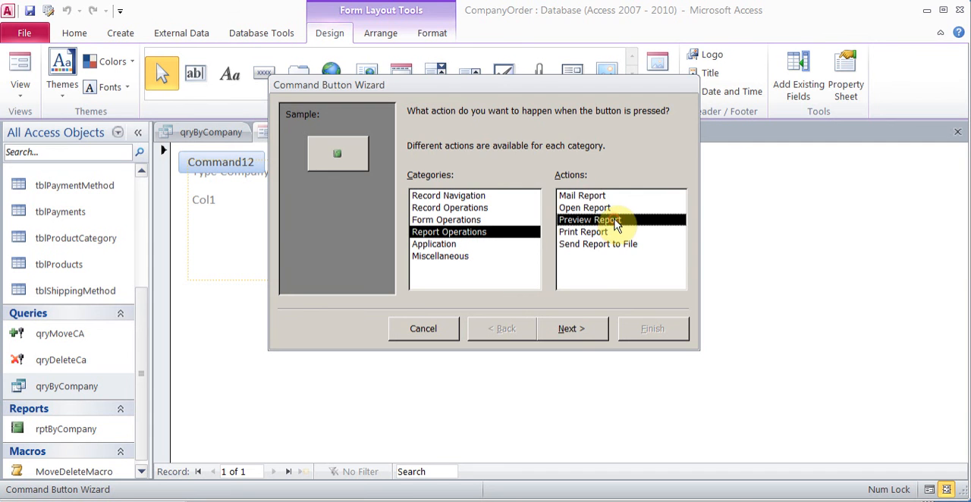
Step: Set the button to preview rptByCompany with the text "Preview Report" and finish the wizard
left_click(571, 328)
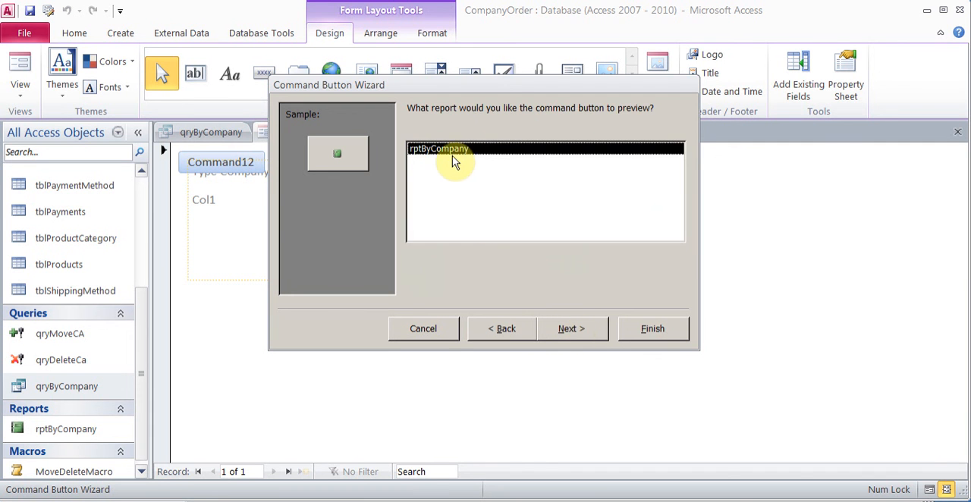
left_click(552, 329)
left_click(412, 184)
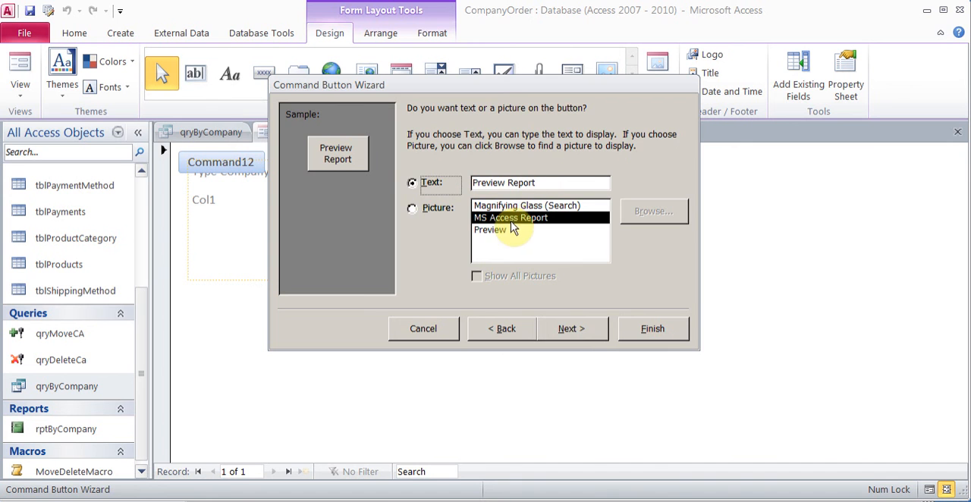
left_click(576, 333)
left_click(650, 328)
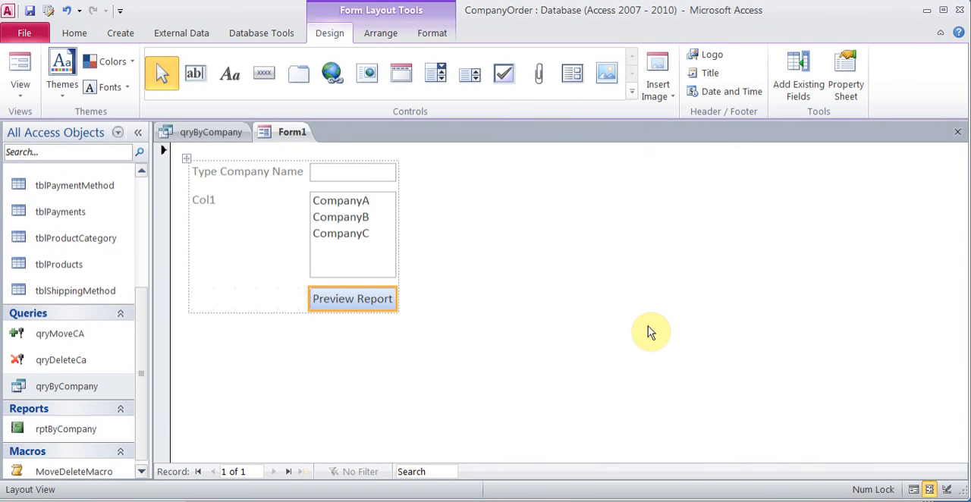
Step: Show the form in Form view and save it as Form1
left_click(20, 68)
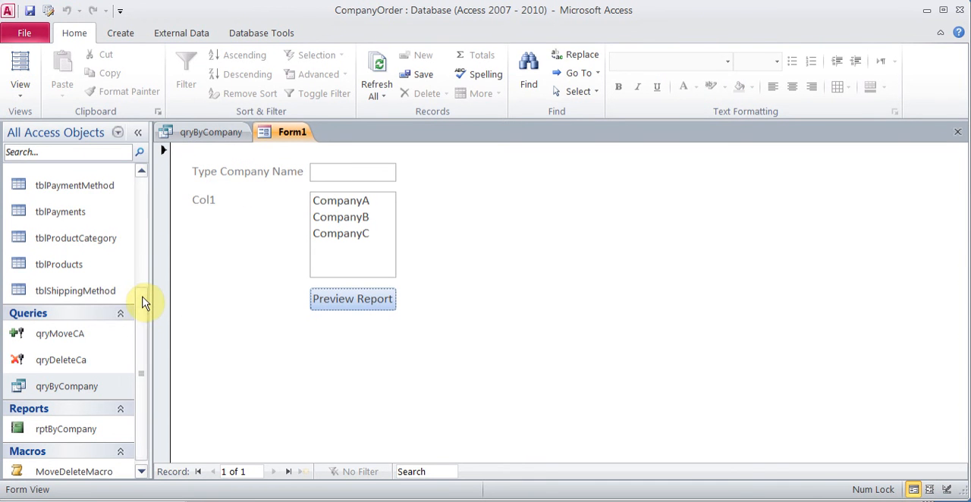
left_click(30, 10)
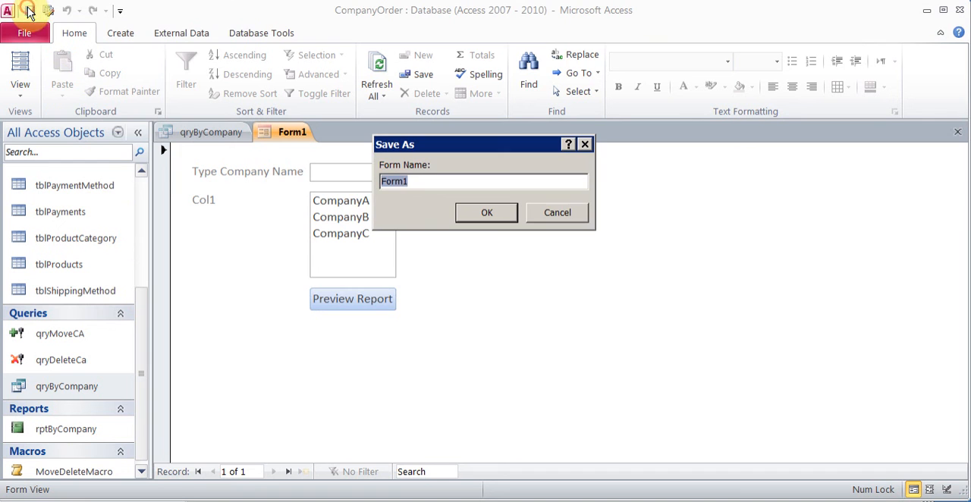
left_click(426, 185)
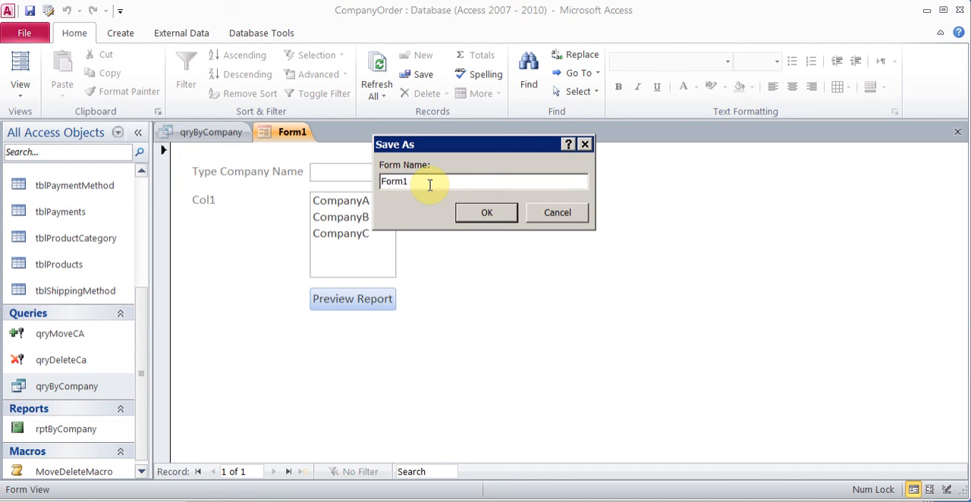
left_click(483, 213)
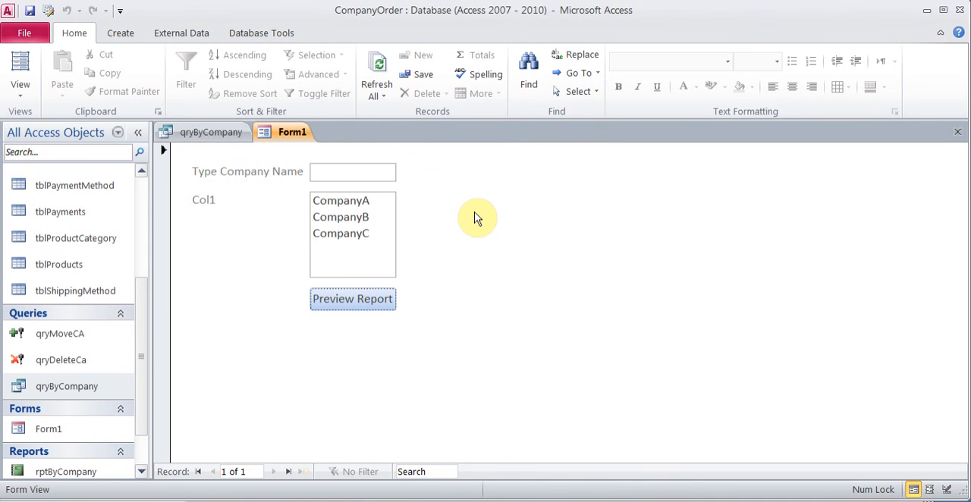
Step: Compare the CompanyName criteria cell in qryByCompany with the company name text box on Form1
left_click(232, 139)
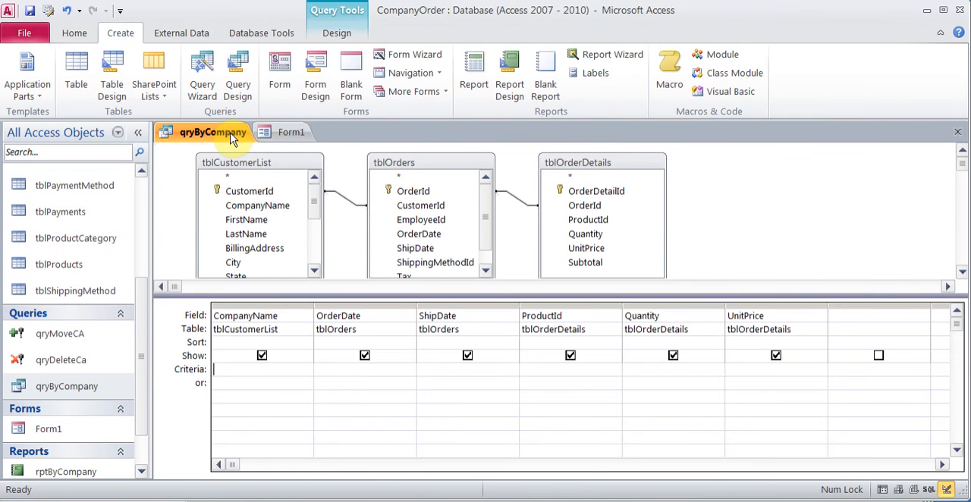
left_click(291, 134)
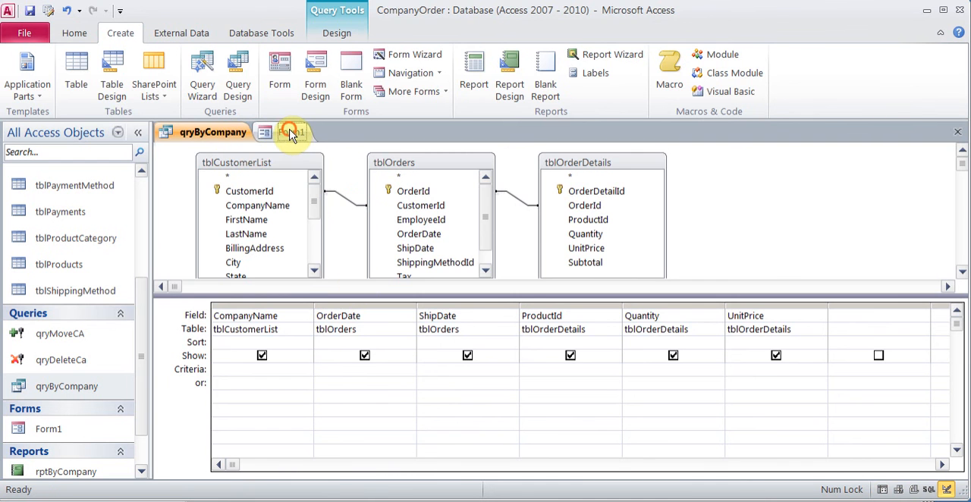
left_click(340, 173)
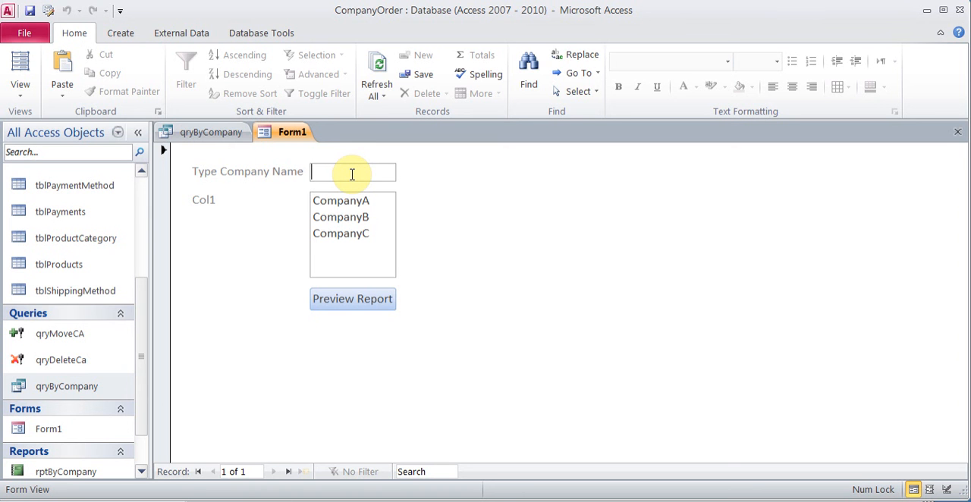
left_click(229, 134)
left_click(245, 374)
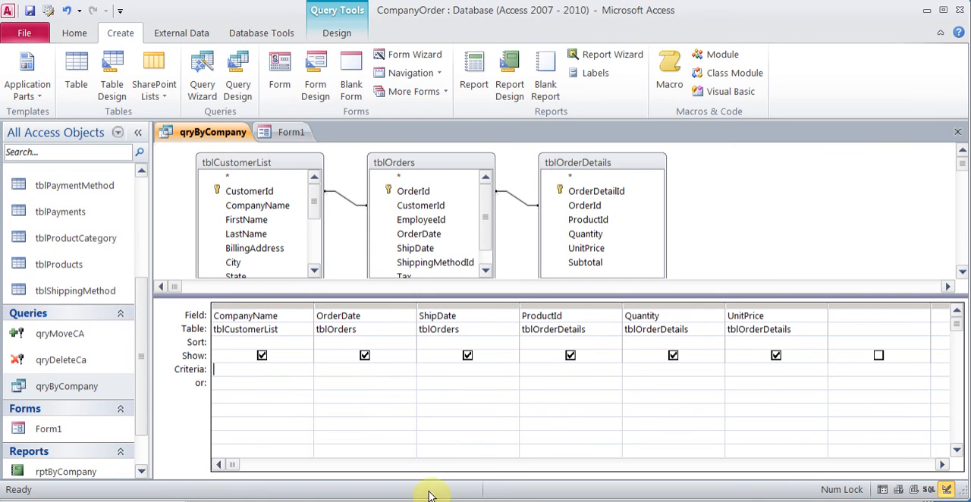
Step: Switch to Notepad and change the CompanyList reference to [Forms]![Form1]![CompanyName]
left_click(484, 500)
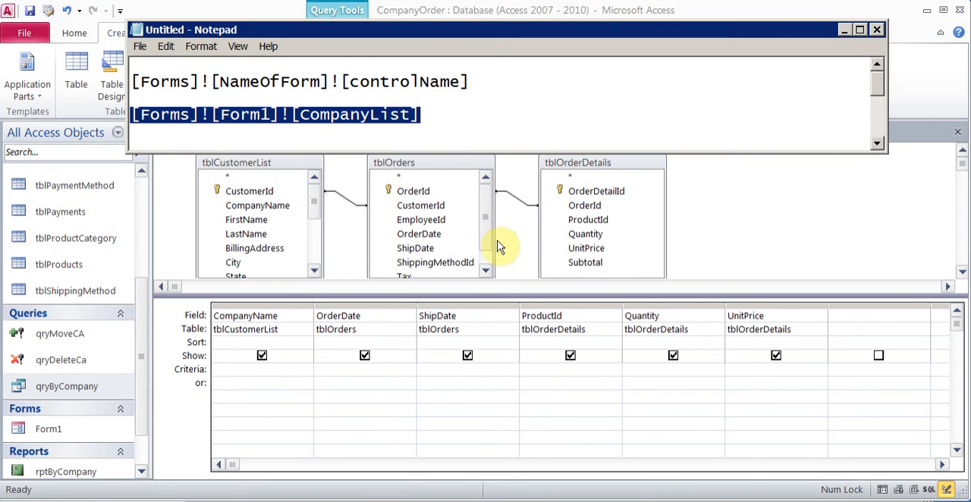
left_click(442, 117)
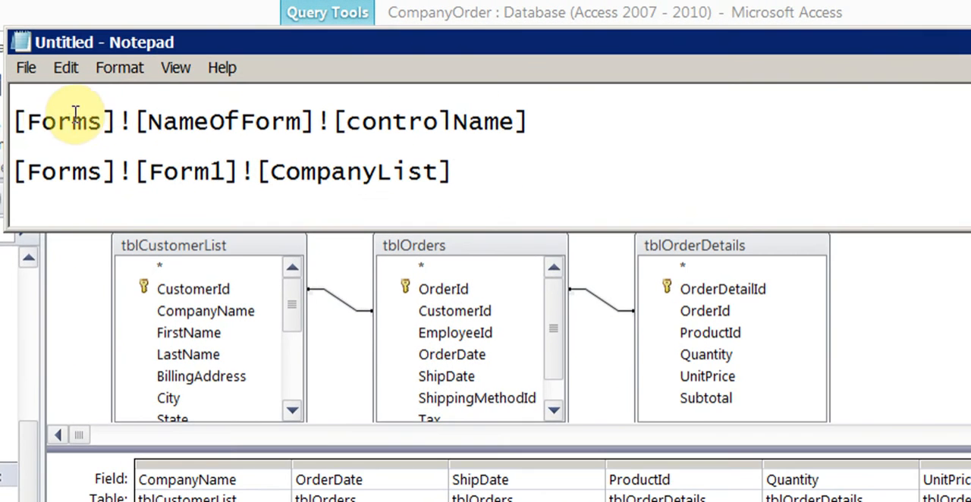
left_click_drag(39, 121, 522, 114)
left_click(442, 172)
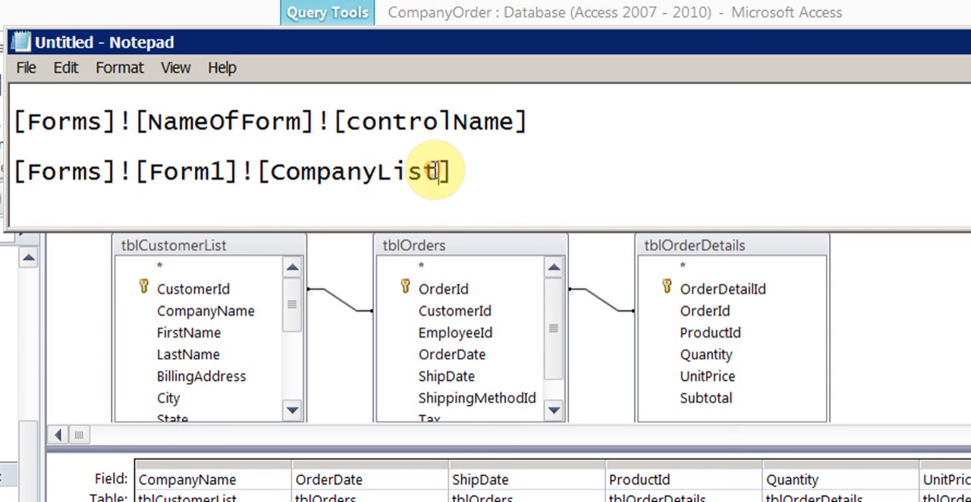
key("BackSpace")
key("BackSpace")
key("BackSpace")
key("BackSpace")
type("Name")
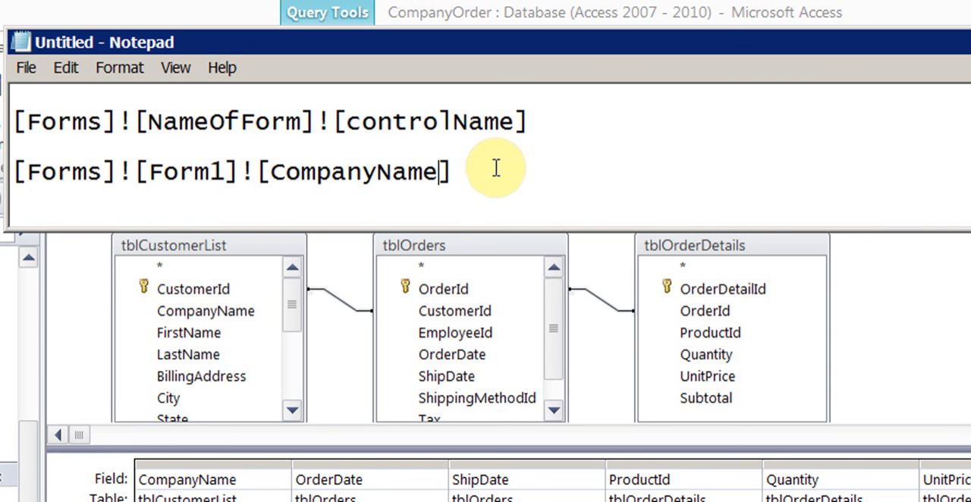
left_click(223, 171)
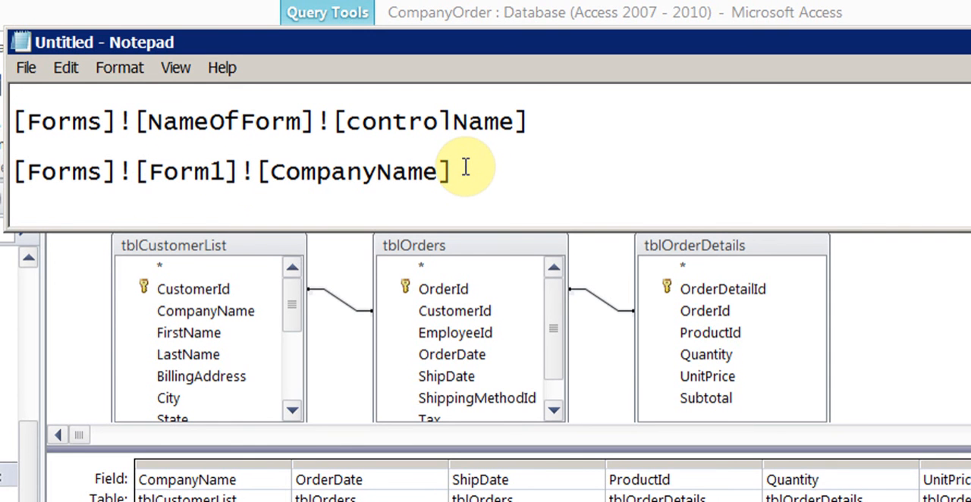
Step: Copy the [Forms]![Form1]![CompanyName] reference into the CompanyName criteria of qryByCompany and save the query
left_click_drag(465, 169, 15, 162)
key("ctrl+c")
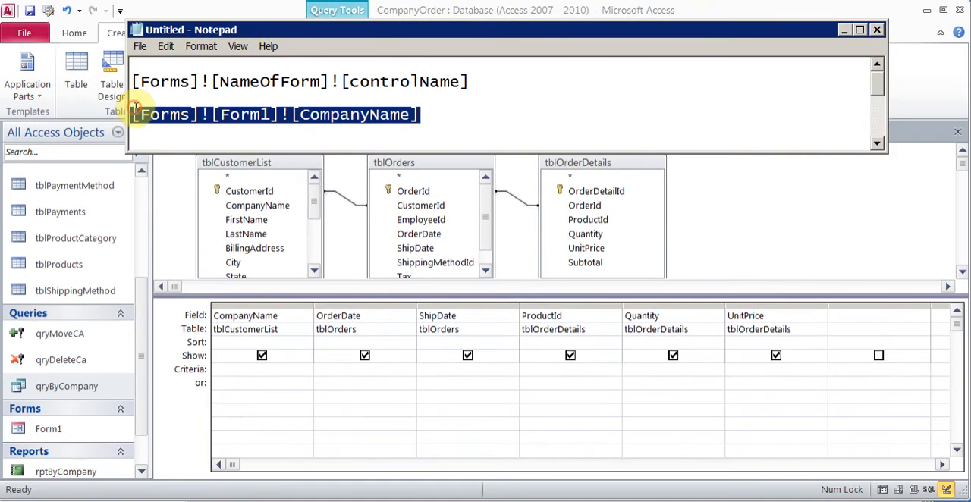
left_click(267, 369)
key("ctrl+v")
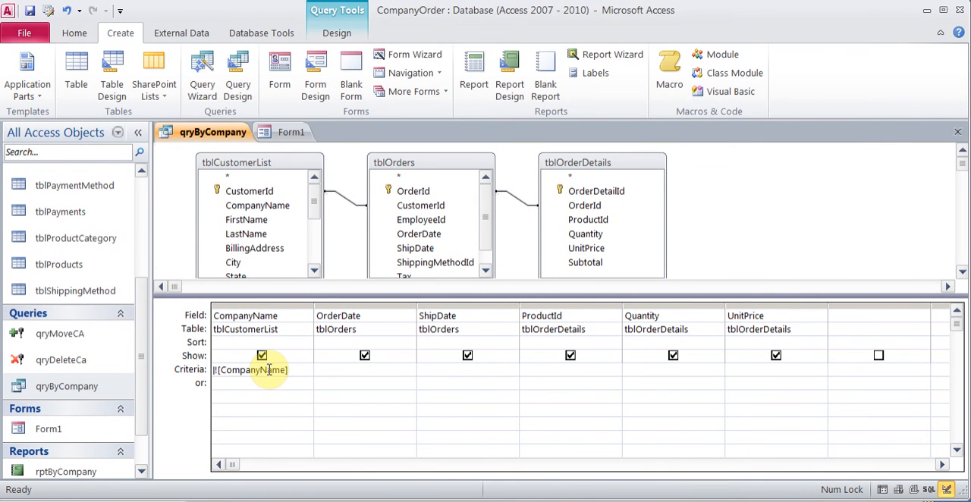
left_click(30, 10)
Step: Enter CompanyA as the company name on Form1, preview the report, and close the preview after checking it
left_click(289, 135)
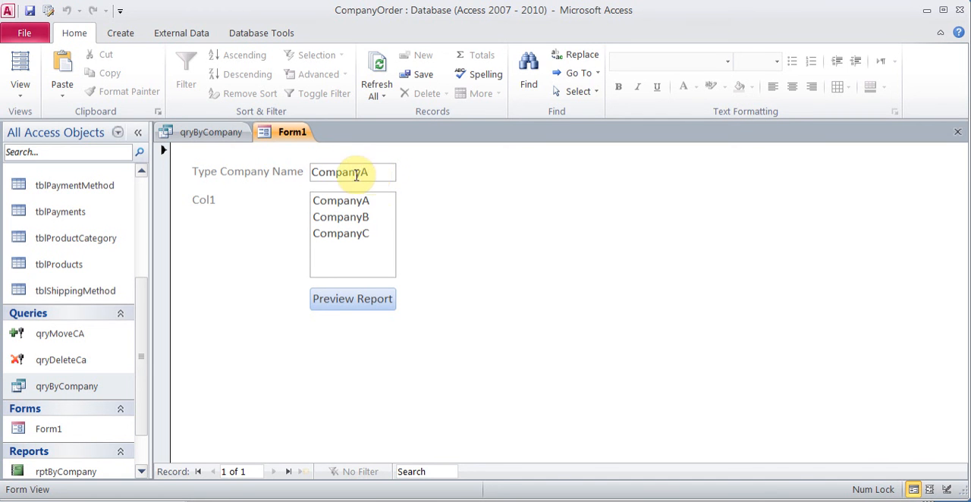
left_click(352, 303)
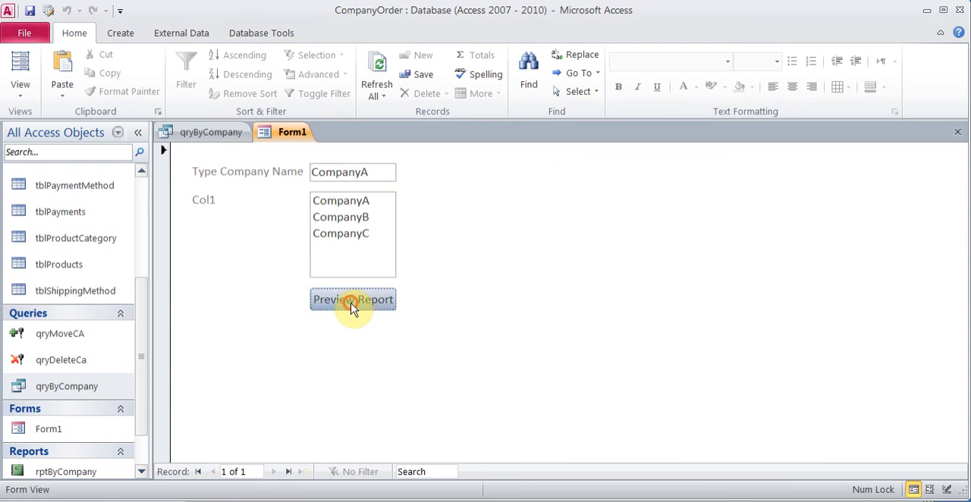
left_click(601, 202)
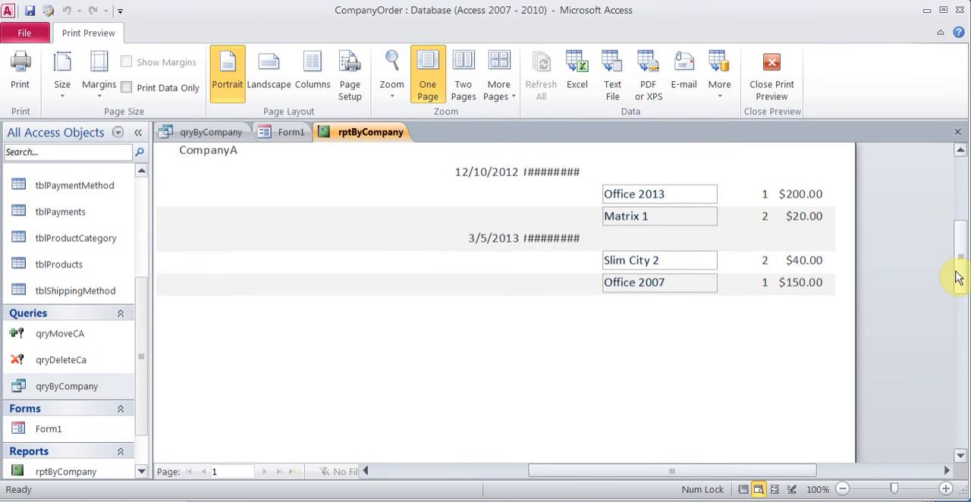
scroll(958, 262, "up", 2)
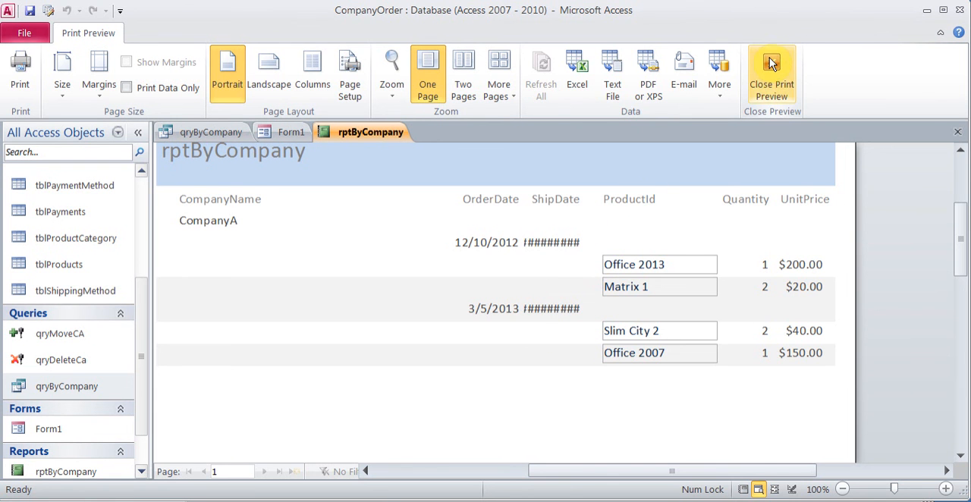
left_click(771, 76)
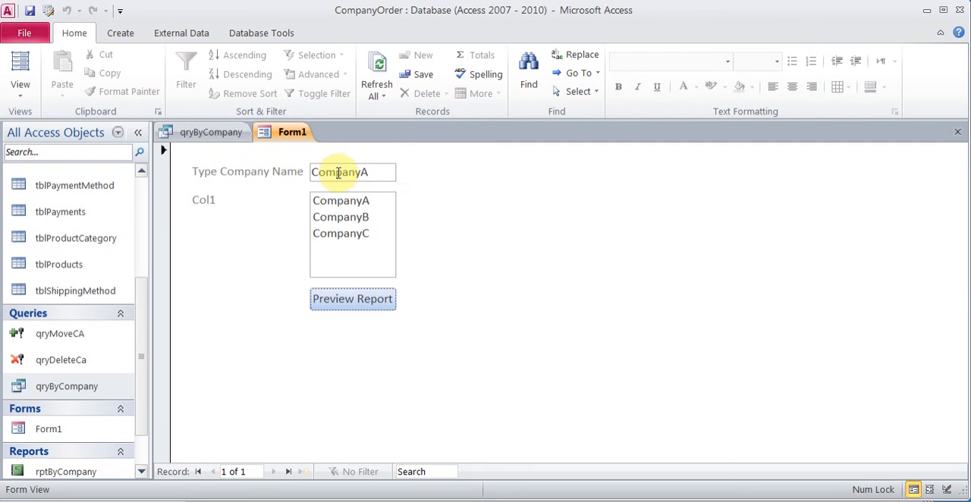
Step: Run qryByCompany to check its records against the form's company name, and return to Form1
left_click(233, 135)
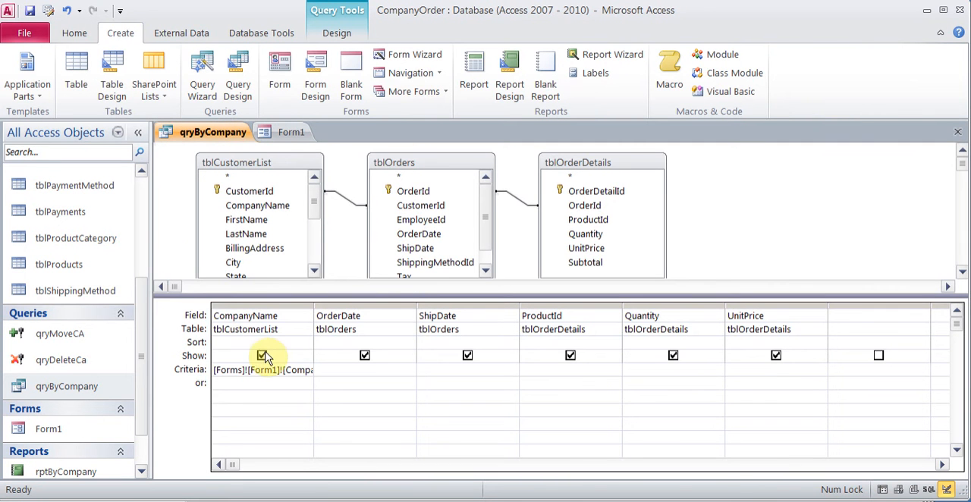
left_click(336, 33)
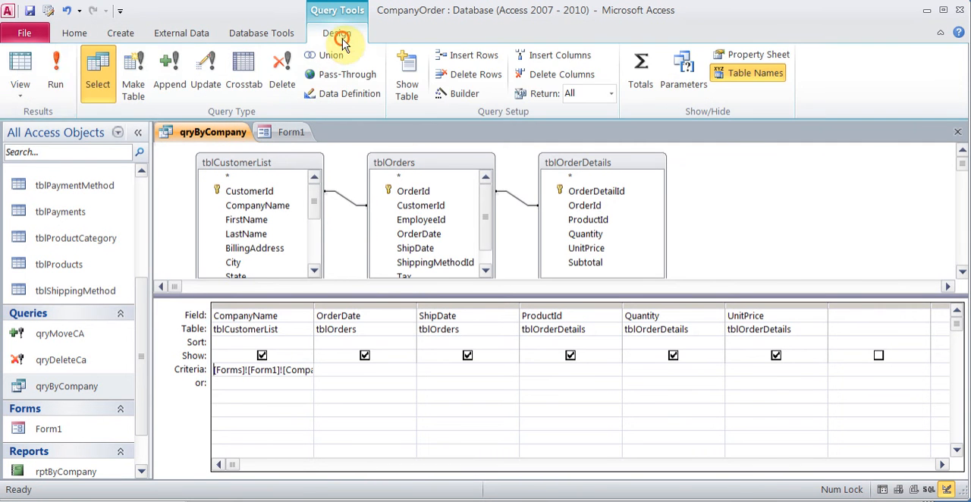
left_click(55, 67)
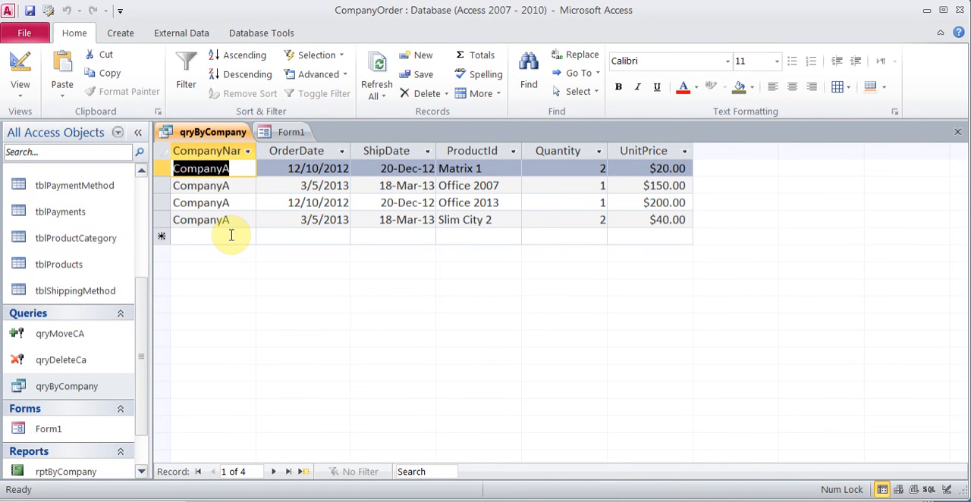
left_click(287, 132)
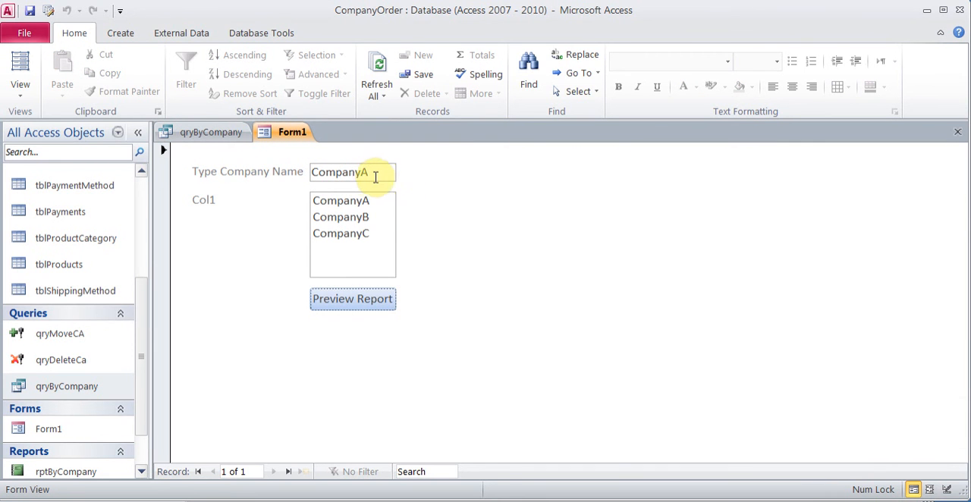
Step: Enter CompanyC as the company name on Form1 and re-run qryByCompany to check its records against the form
left_click(379, 175)
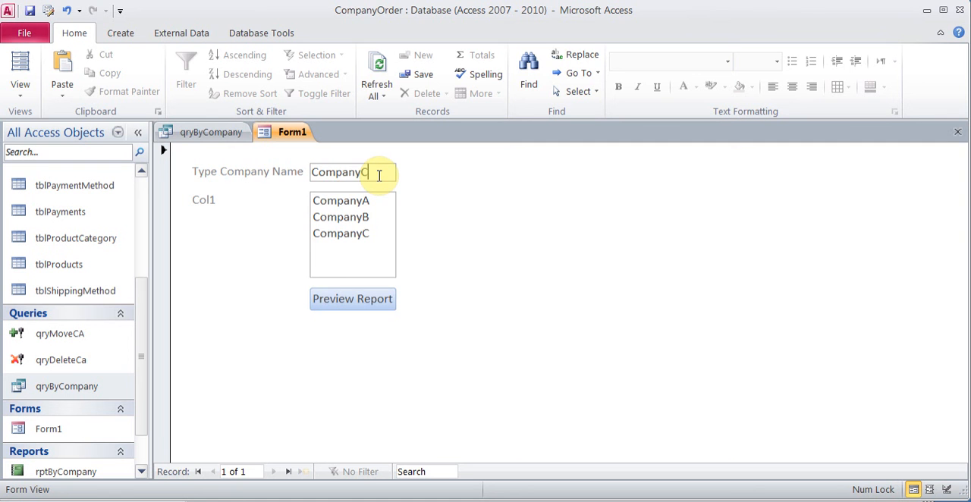
left_click(206, 136)
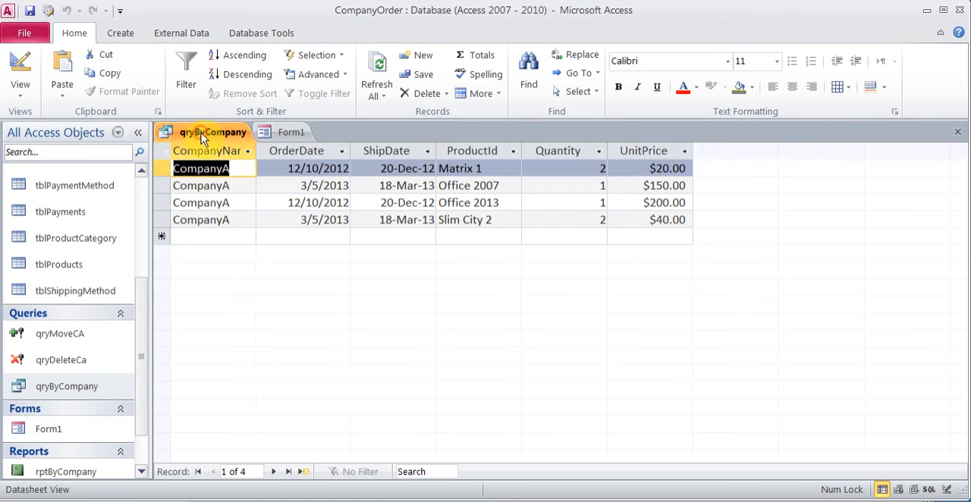
left_click(20, 65)
left_click(295, 134)
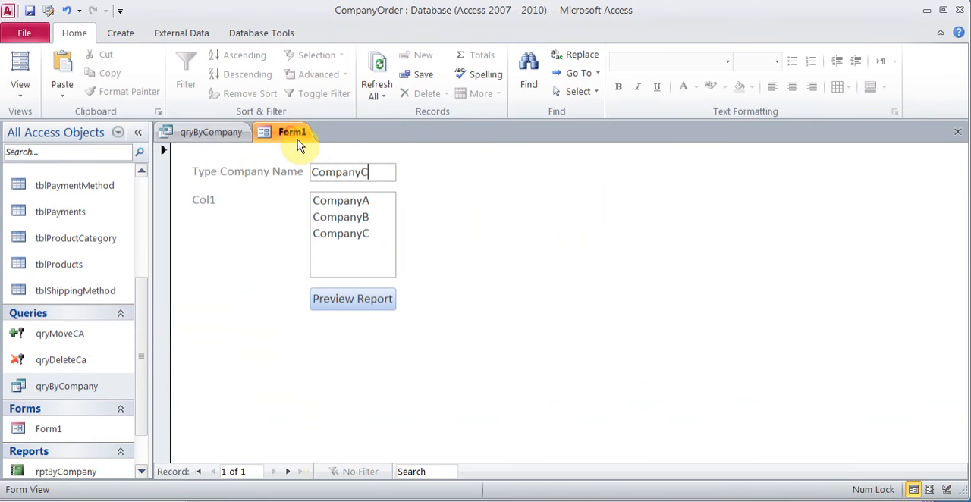
left_click(220, 135)
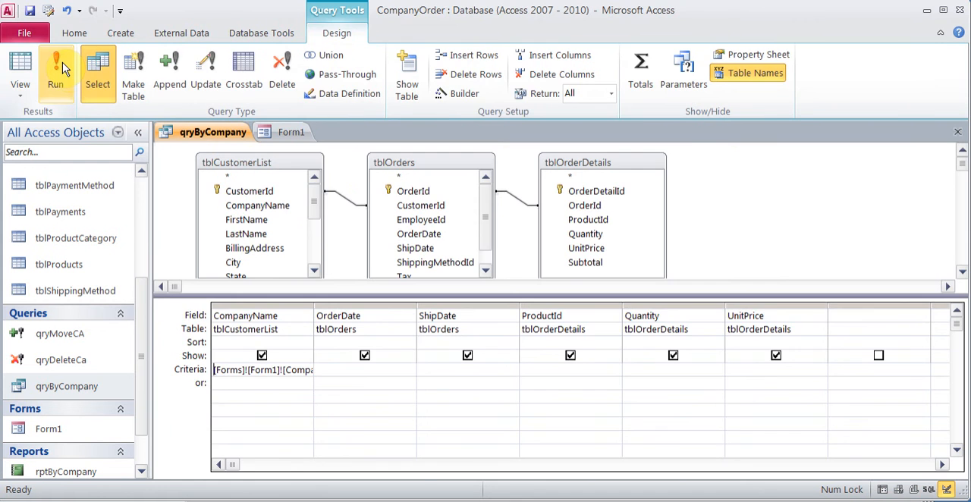
left_click(58, 75)
left_click(294, 133)
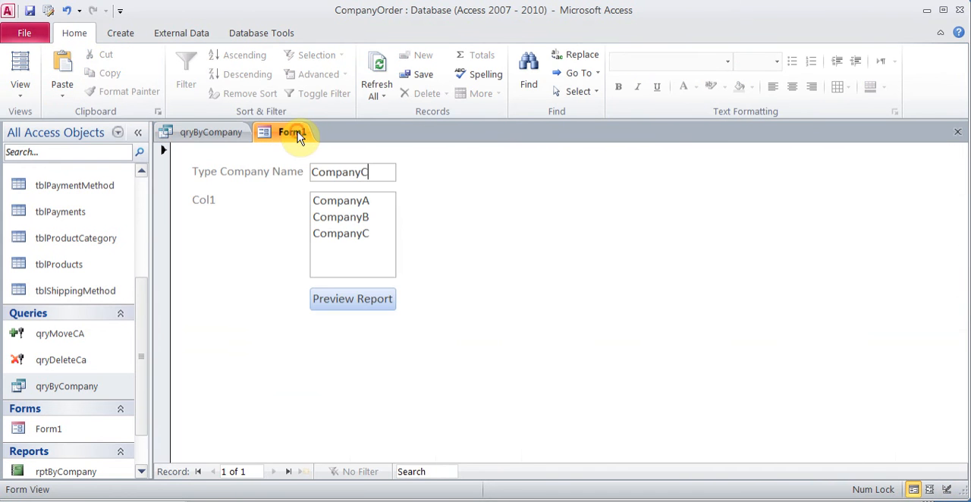
left_click(224, 132)
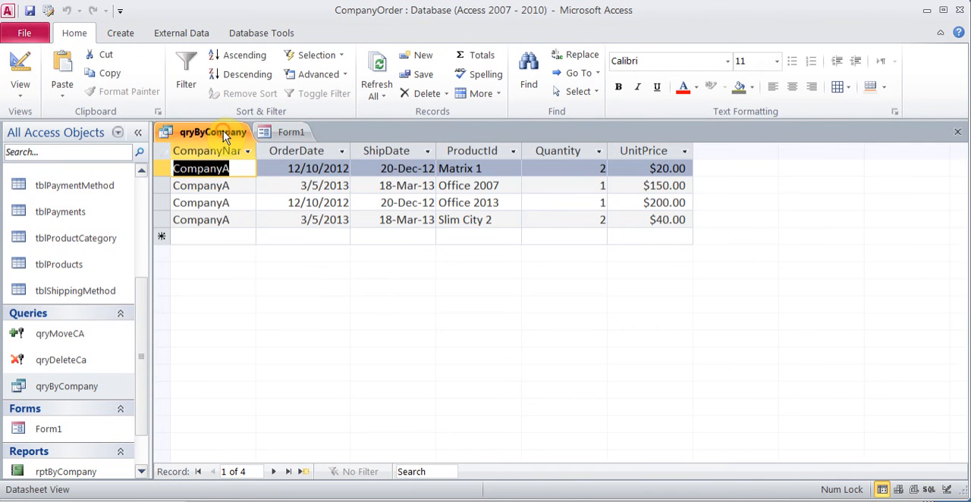
left_click(21, 66)
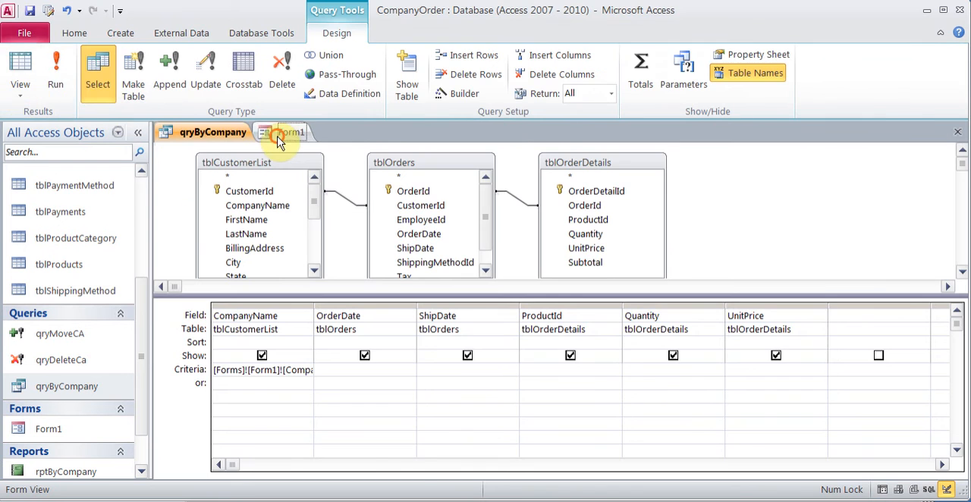
Step: Close both Form1 and qryByCompany
left_click(287, 133)
left_click(958, 131)
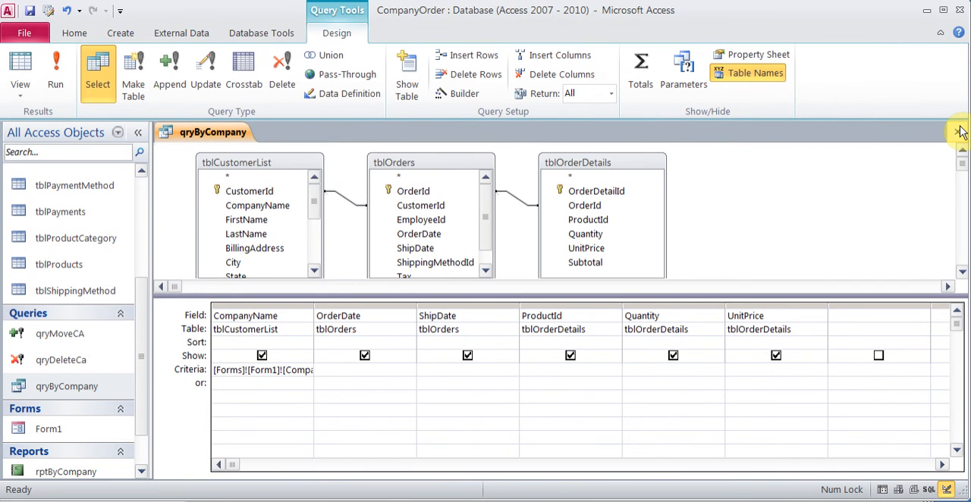
left_click(960, 132)
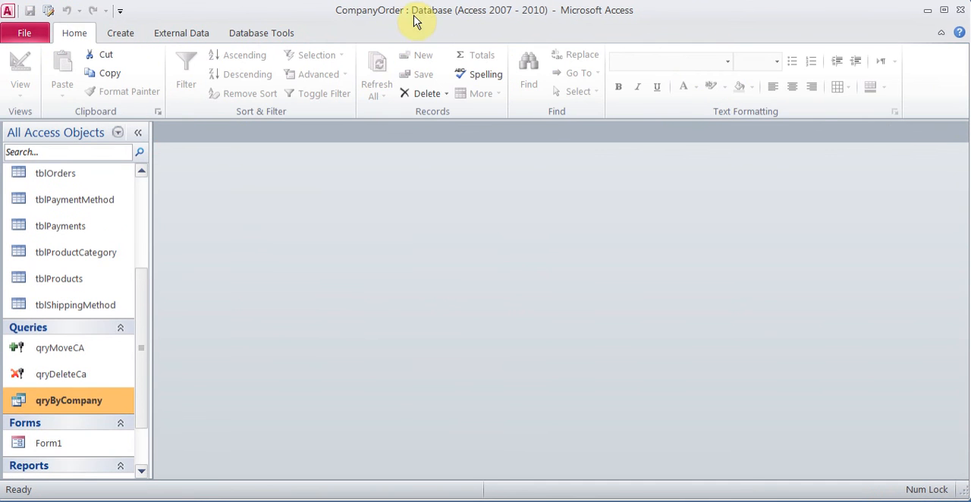
Step: Reopen Form1, enter CompanyC as the company name, preview the report to check it, and close the preview
double_click(48, 443)
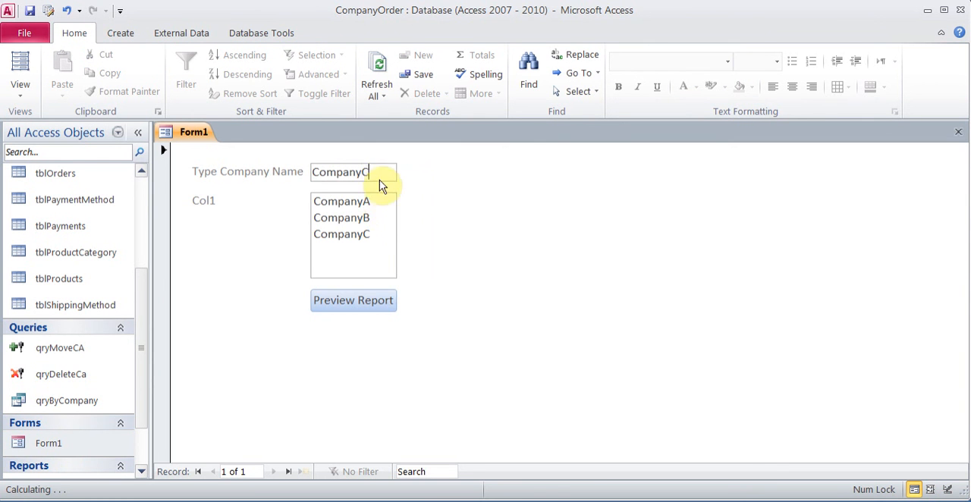
left_click(366, 303)
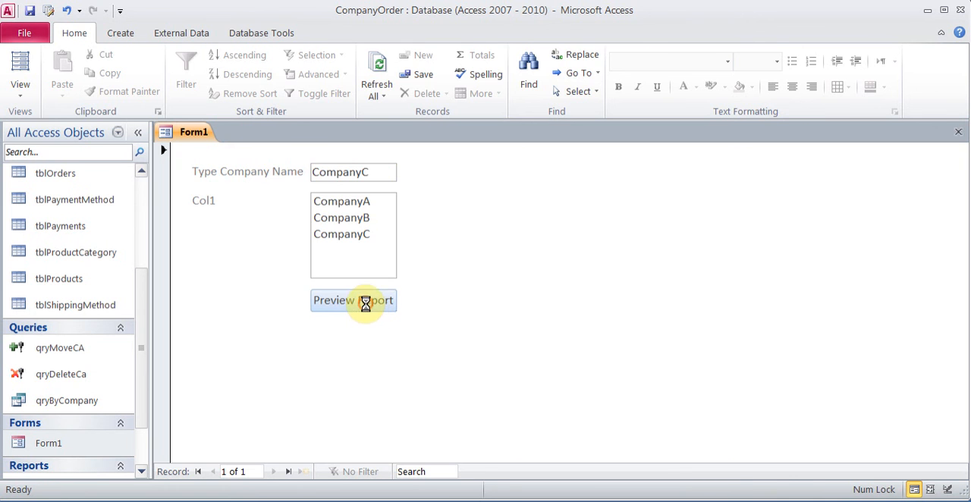
left_click(484, 209)
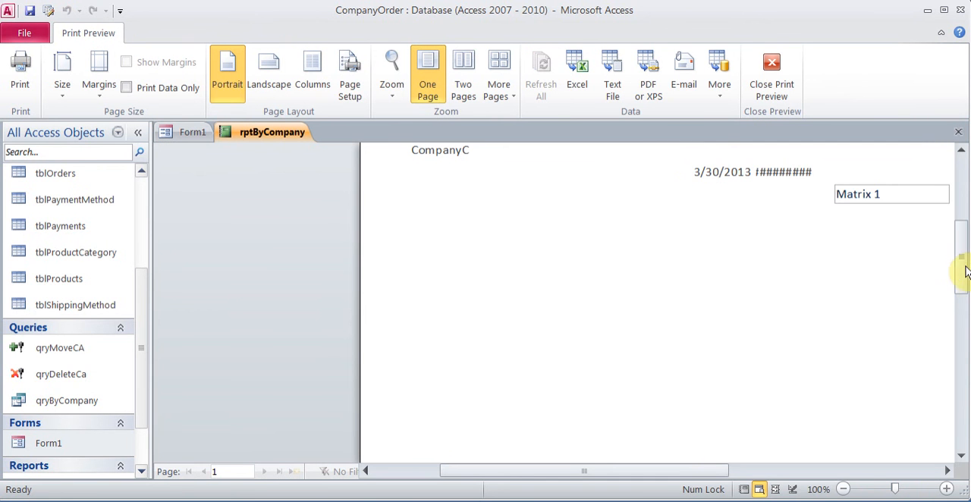
left_click_drag(962, 270, 962, 237)
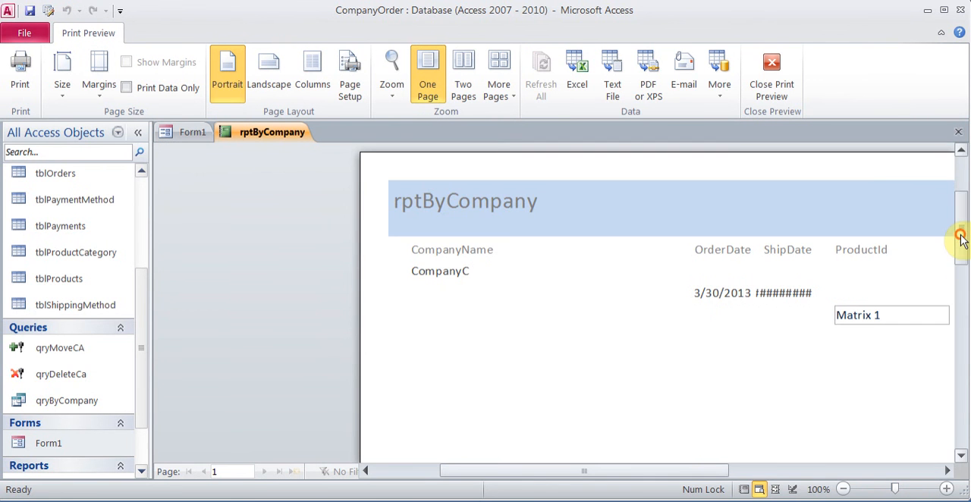
left_click(774, 69)
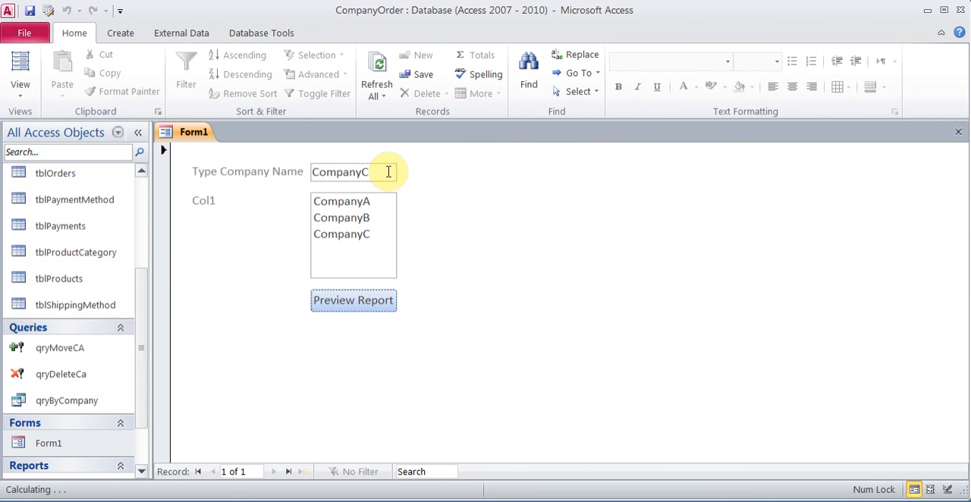
Step: Open qryByCompany in Design view, run it to check the records for CompanyC, and return to its design
right_click(87, 403)
left_click(141, 187)
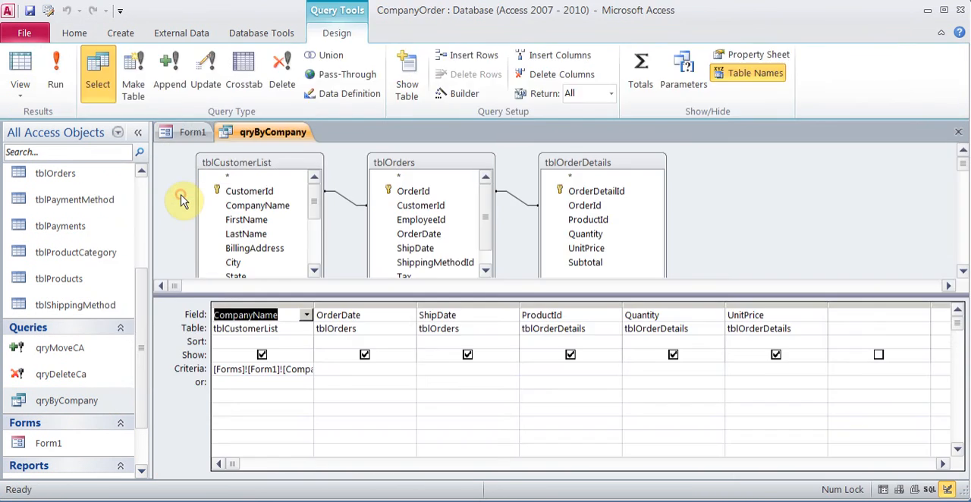
left_click(55, 67)
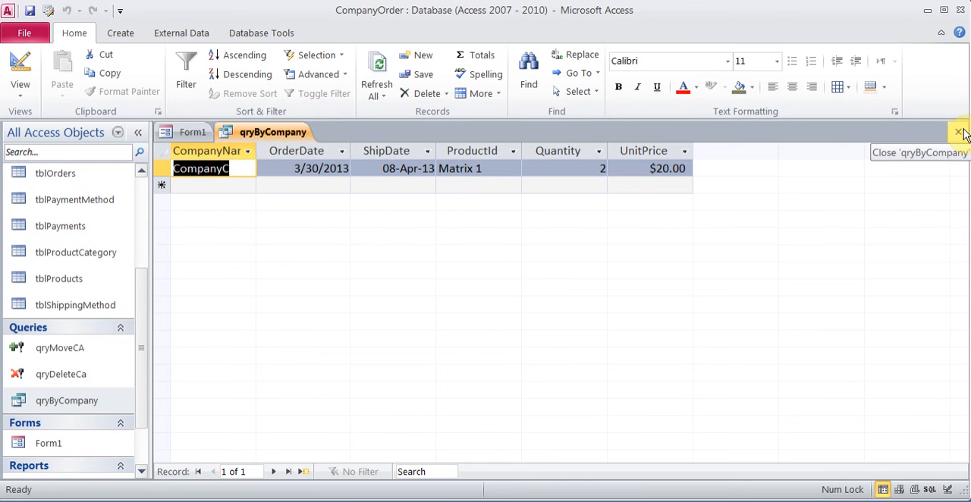
left_click(20, 66)
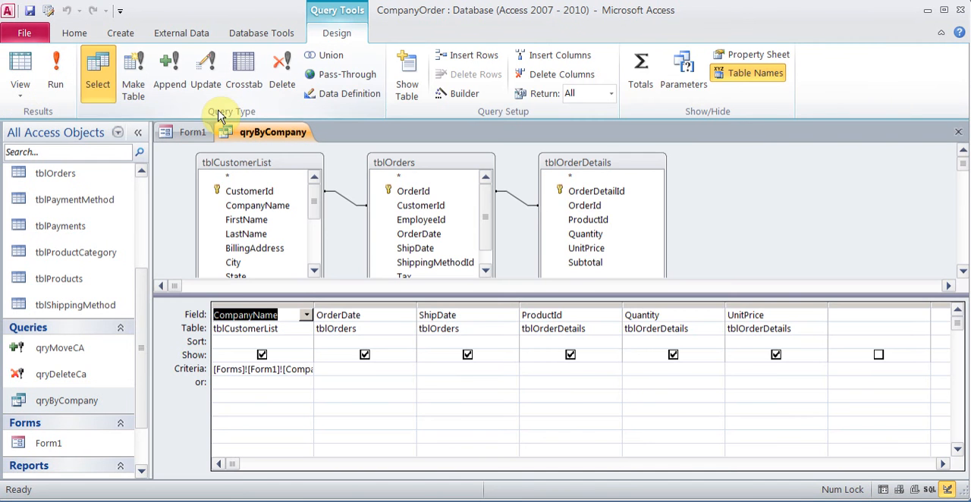
Step: Select CompanyB in Form1's company list and clear the company name text box
left_click(195, 132)
left_click(347, 220)
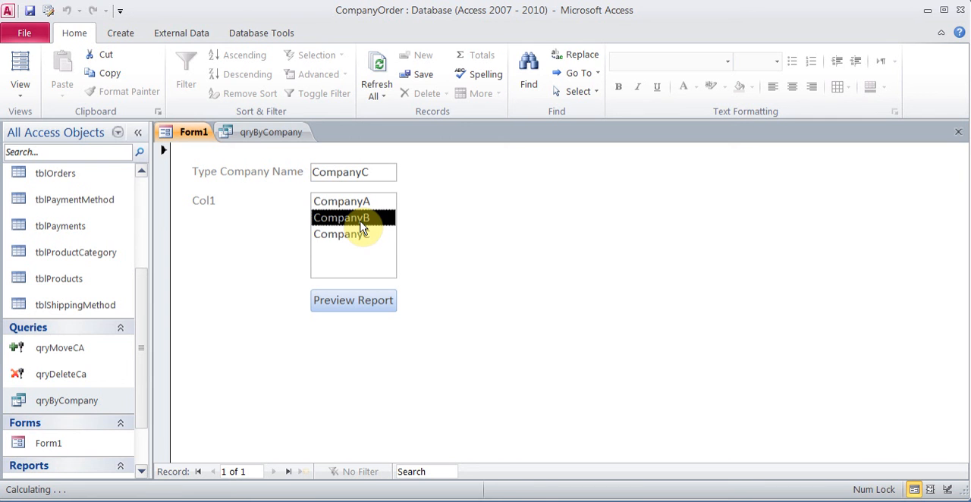
left_click(381, 173)
key("BackSpace")
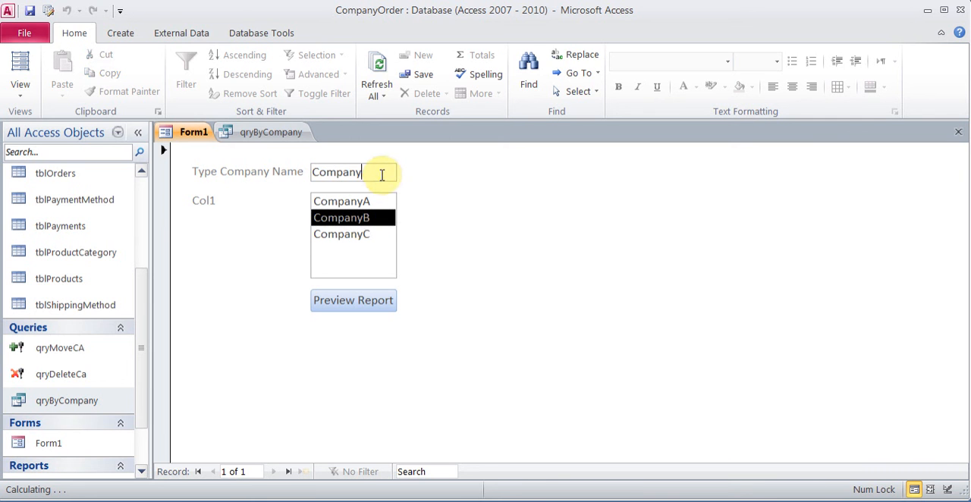
Step: Widen the CompanyName column in the qryByCompany design and change its criteria to [Forms]![Form1]![List4]
left_click(260, 133)
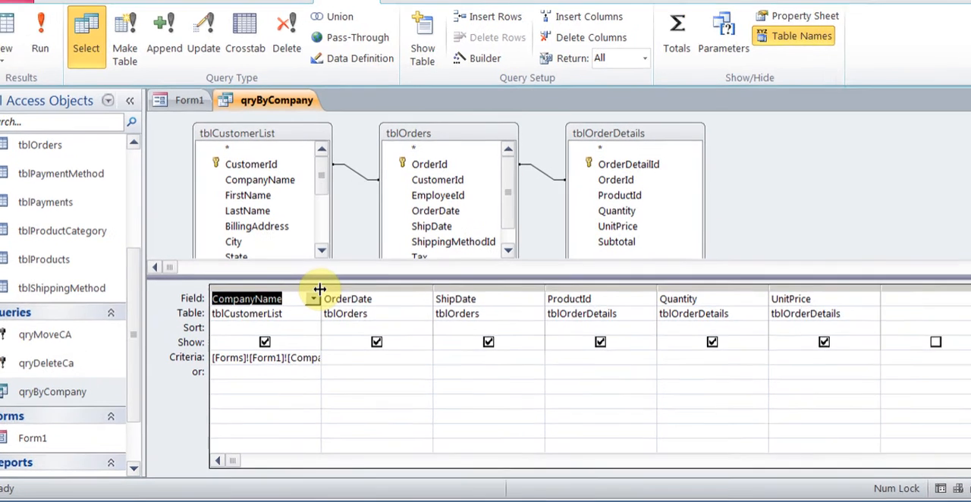
left_click_drag(312, 306, 388, 306)
left_click_drag(445, 232, 450, 243)
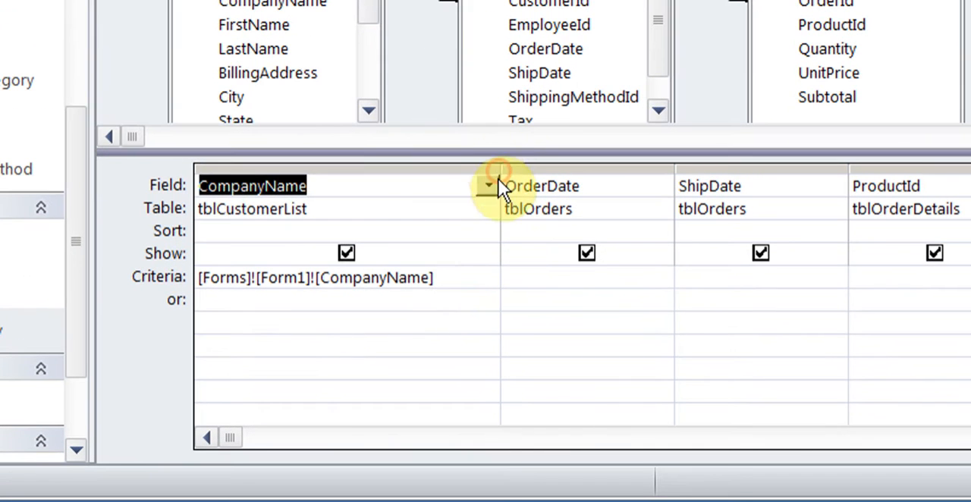
left_click(394, 321)
key("BackSpace")
key("BackSpace")
key("BackSpace")
key("BackSpace")
key("BackSpace")
key("BackSpace")
key("BackSpace")
key("BackSpace")
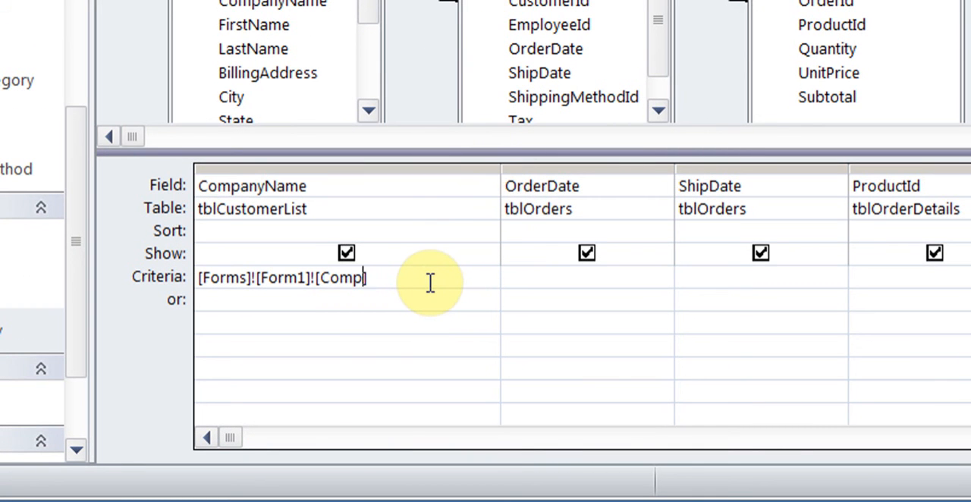
type("Li")
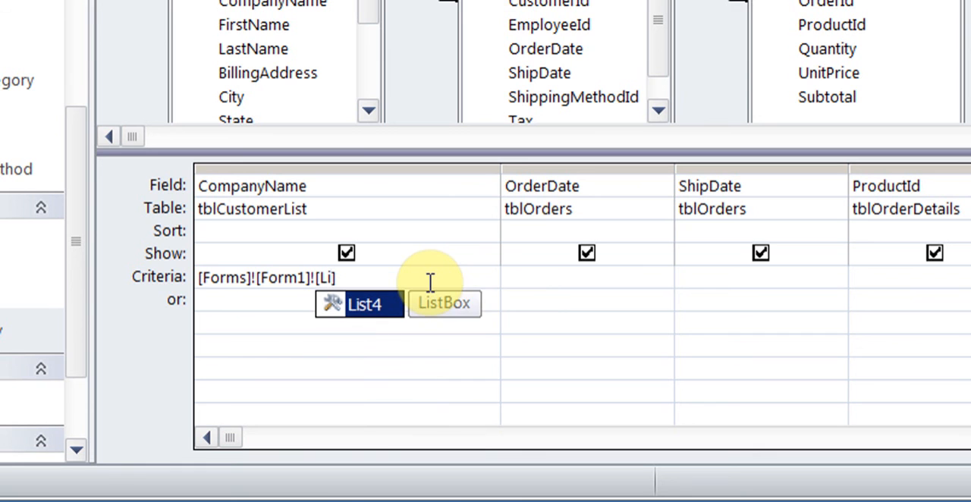
double_click(360, 308)
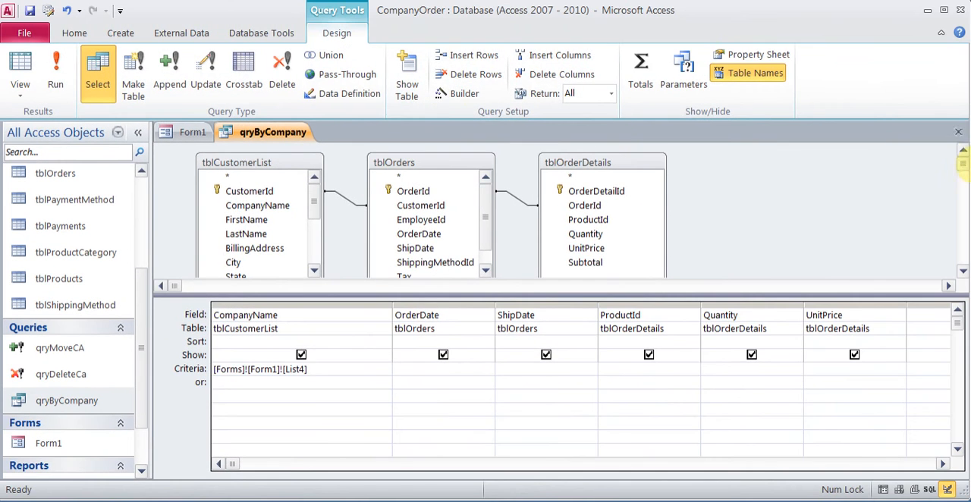
Step: Save and close qryByCompany, and close and reopen Form1
left_click(959, 133)
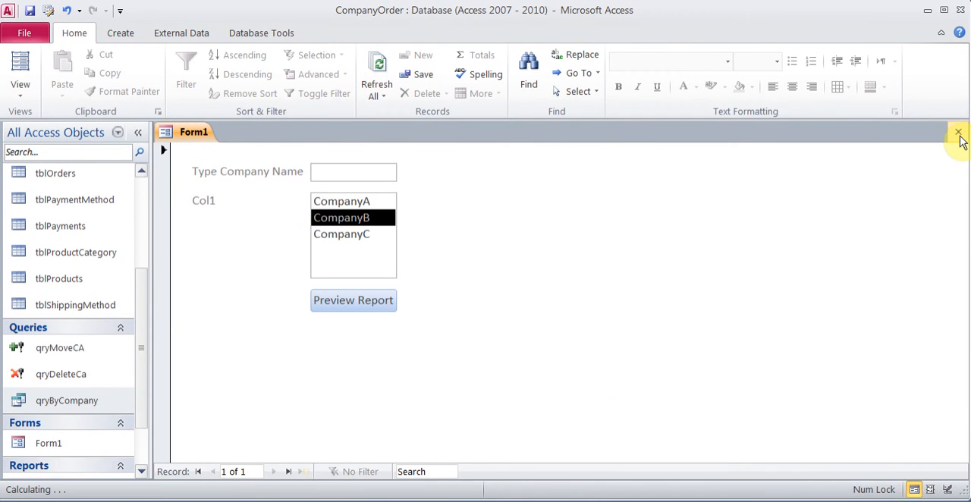
left_click(958, 133)
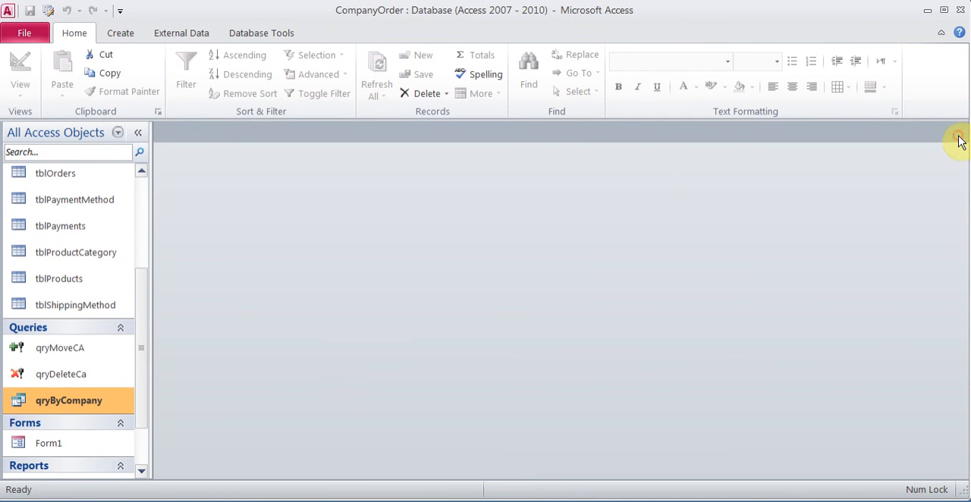
left_click(88, 447)
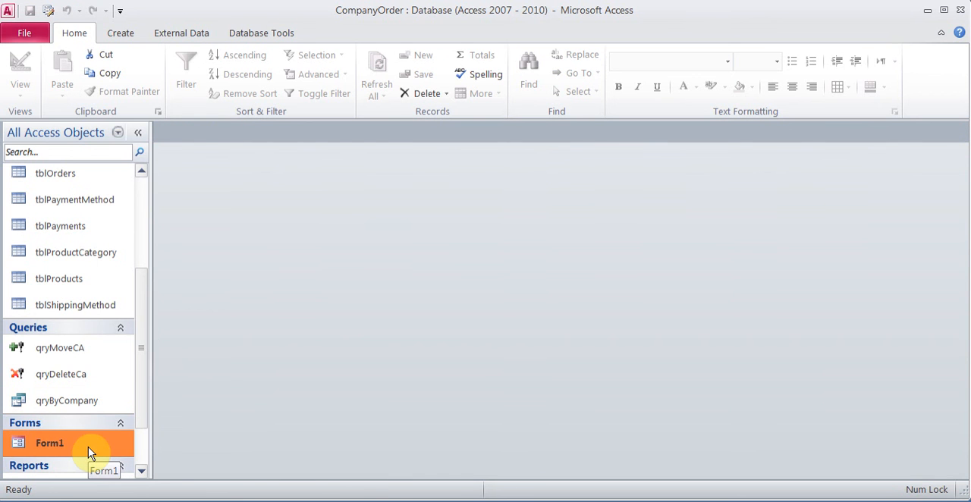
double_click(88, 447)
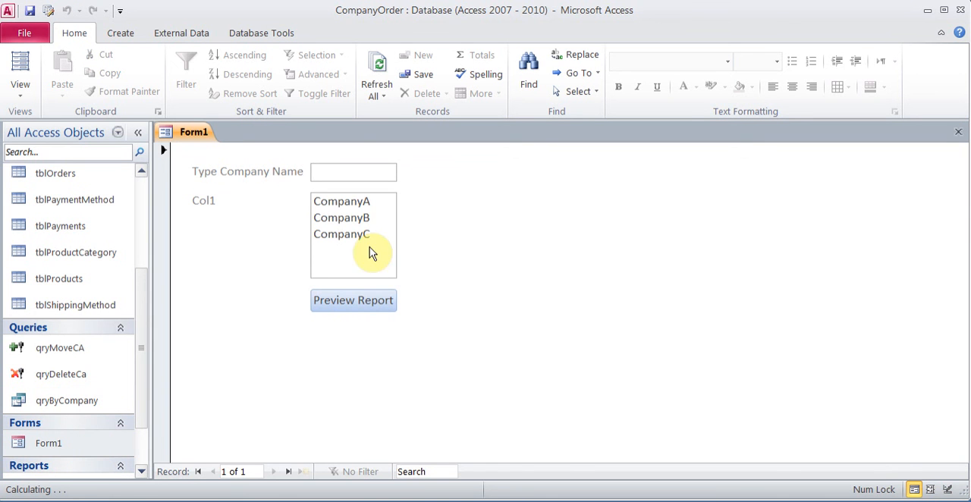
Step: Select CompanyA in Form1's company list, preview the report to check it, and close the preview
left_click(362, 208)
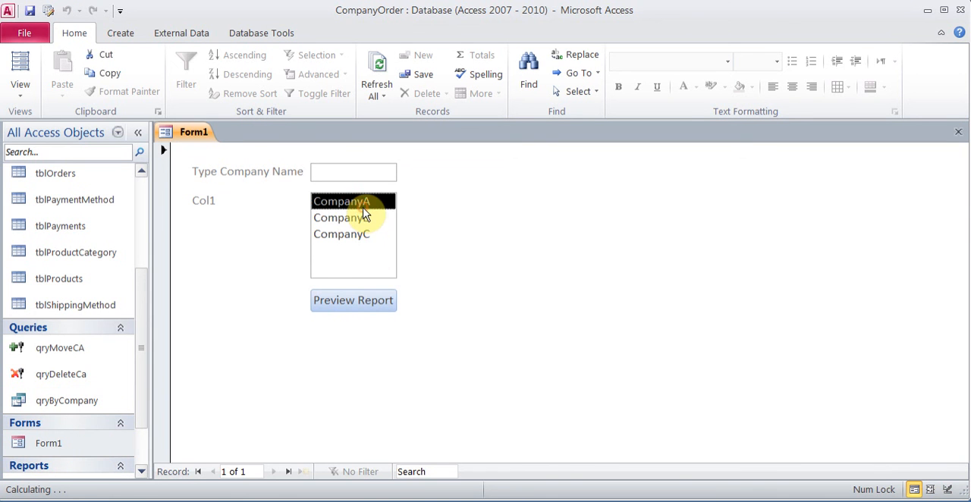
left_click(364, 303)
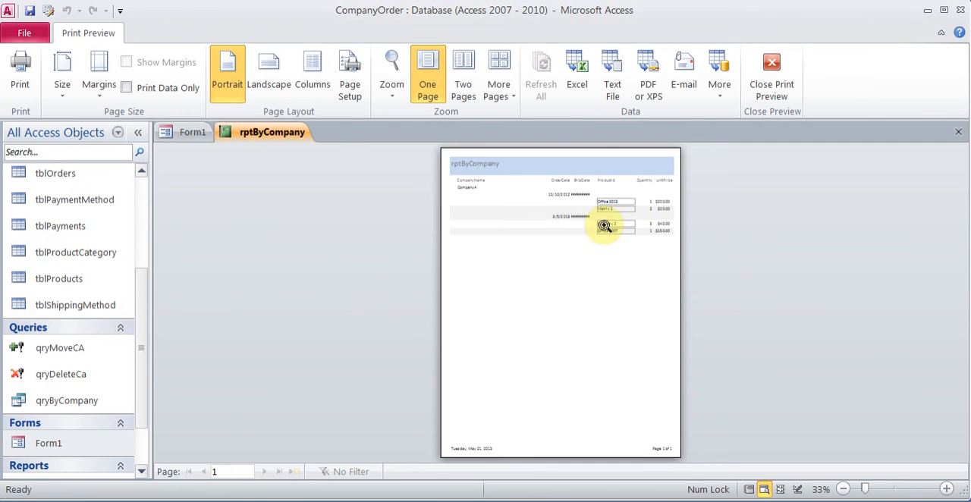
left_click(473, 191)
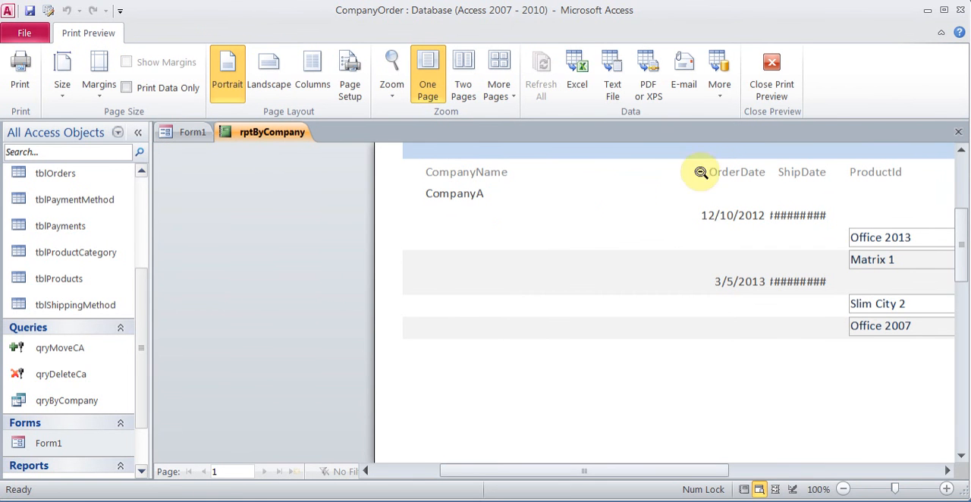
left_click(771, 74)
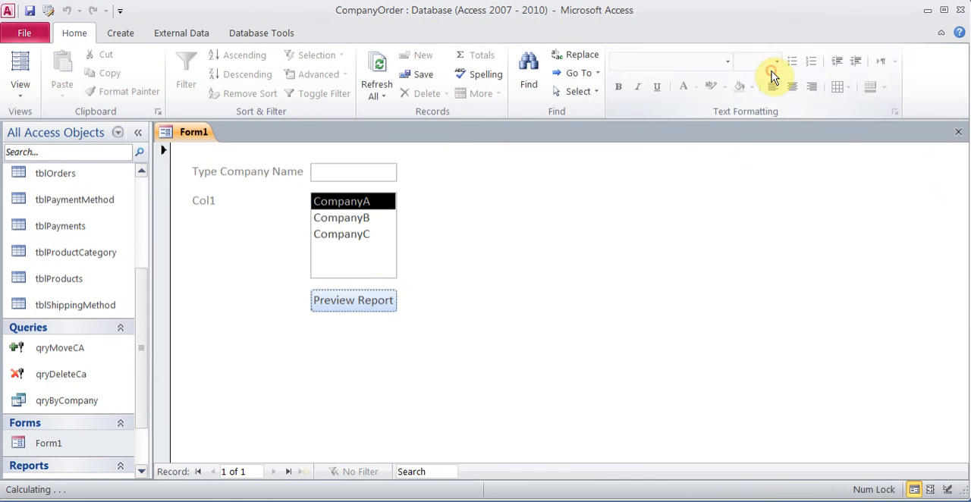
Step: Select CompanyC in Form1's company list, check and close the report preview, and run qryByCompany to compare its records
left_click(353, 237)
left_click(358, 303)
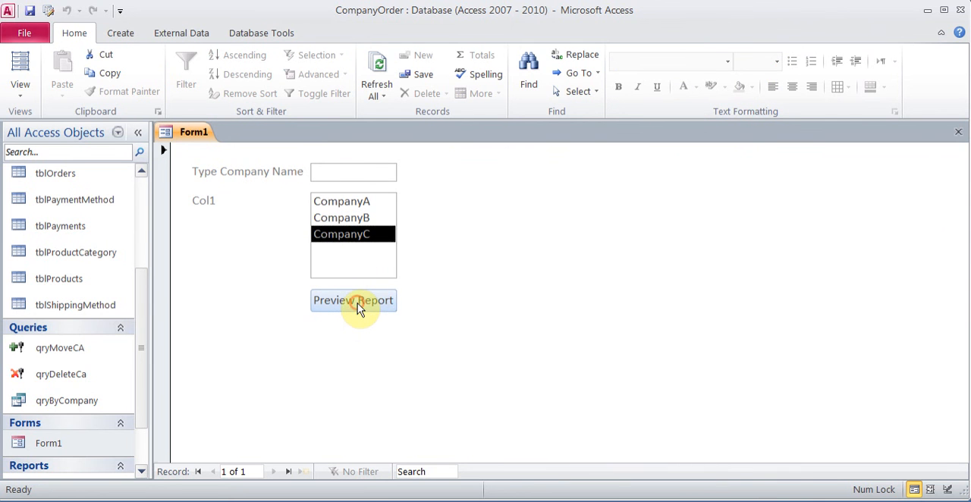
left_click(581, 189)
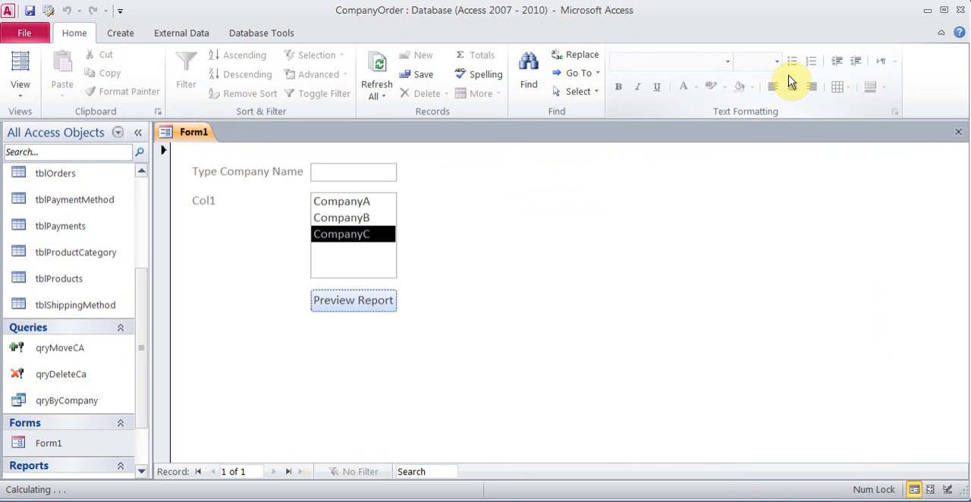
double_click(88, 399)
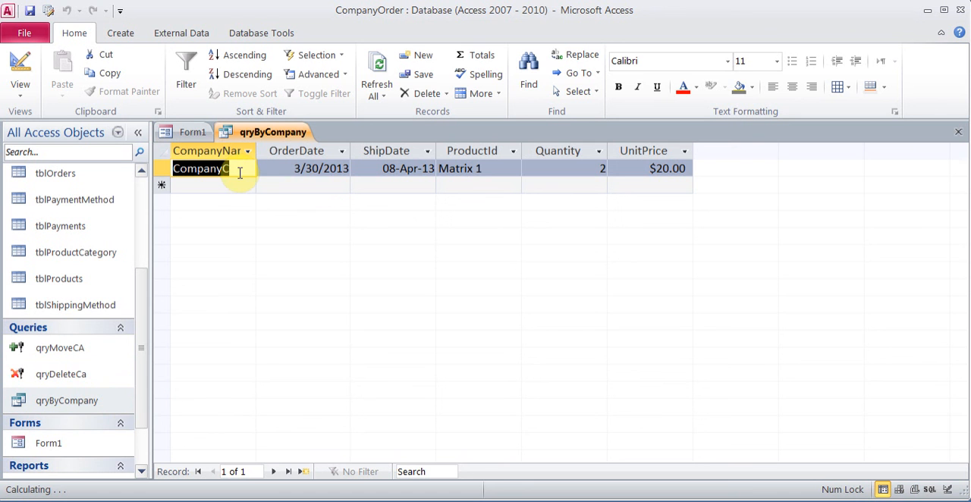
Step: Close the qryByCompany results and open the query in Design View
left_click(958, 132)
left_click(959, 132)
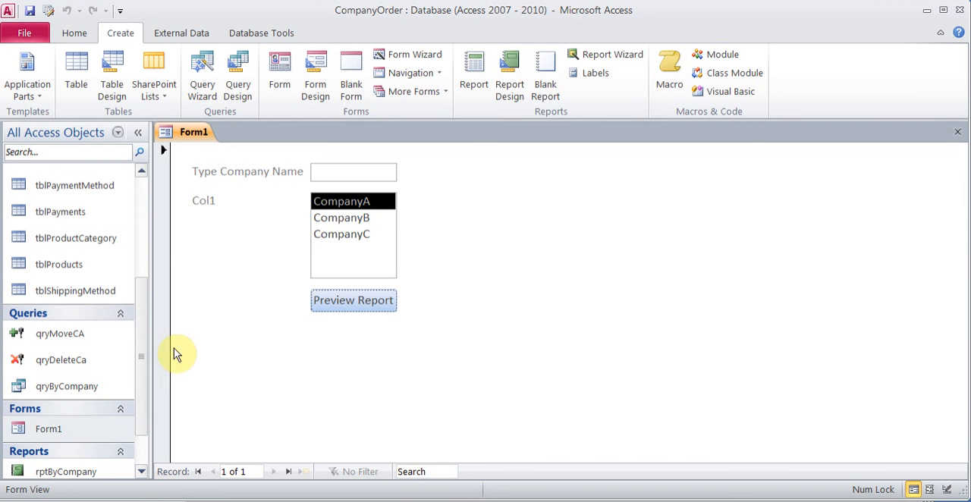
right_click(88, 384)
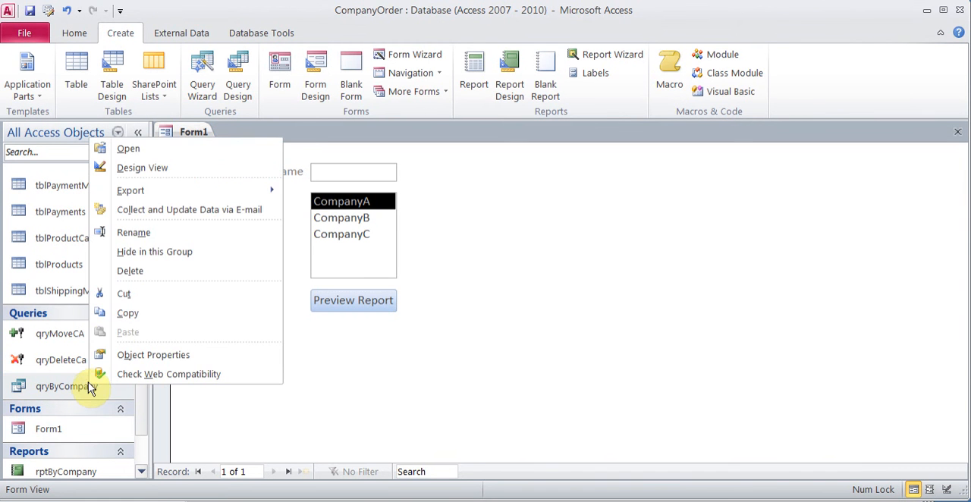
left_click(174, 166)
Step: Try the criteria Between [Start Dare] And [End Date] for OrderDate in qryByCompany and widen the OrderDate column
left_click(371, 345)
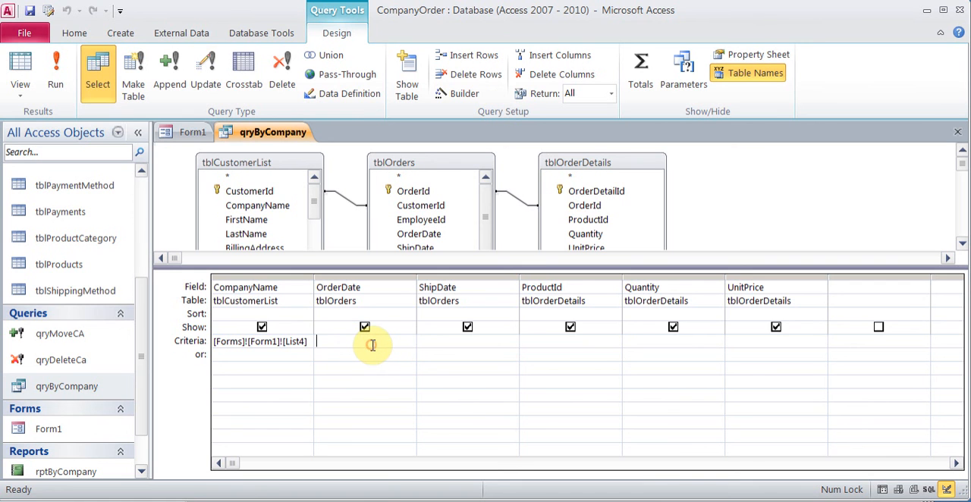
type("Bet")
type("And")
type(" [End Date")
left_click_drag(416, 278, 488, 279)
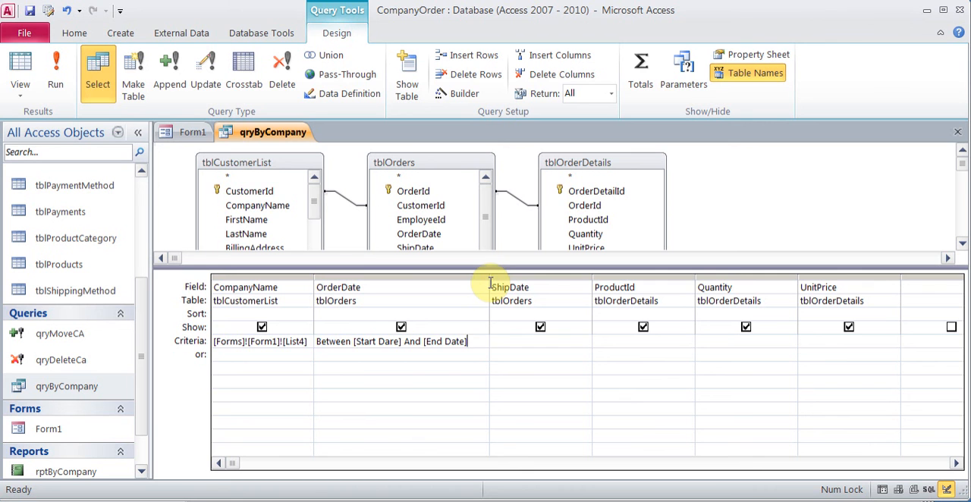
Step: Clear the OrderDate criteria in the qryByCompany design and switch back to Form1
left_click(451, 343)
left_click(313, 343)
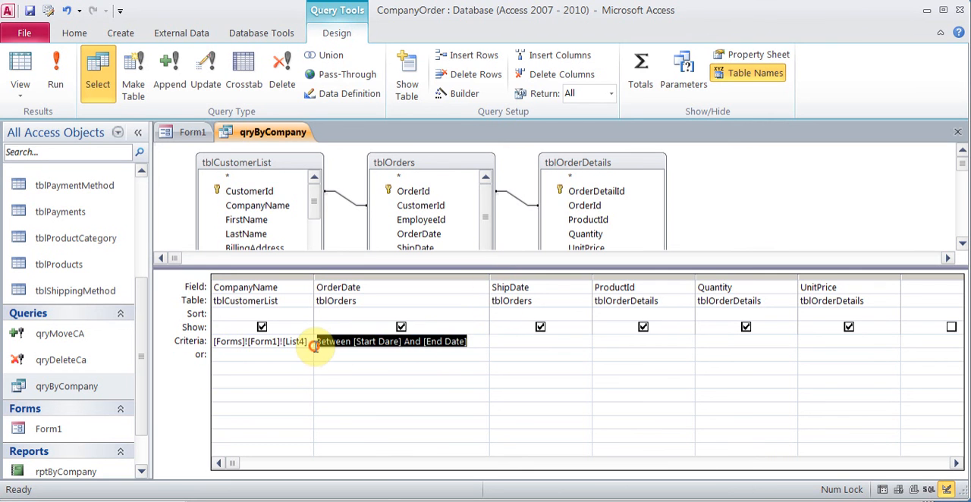
key("Delete")
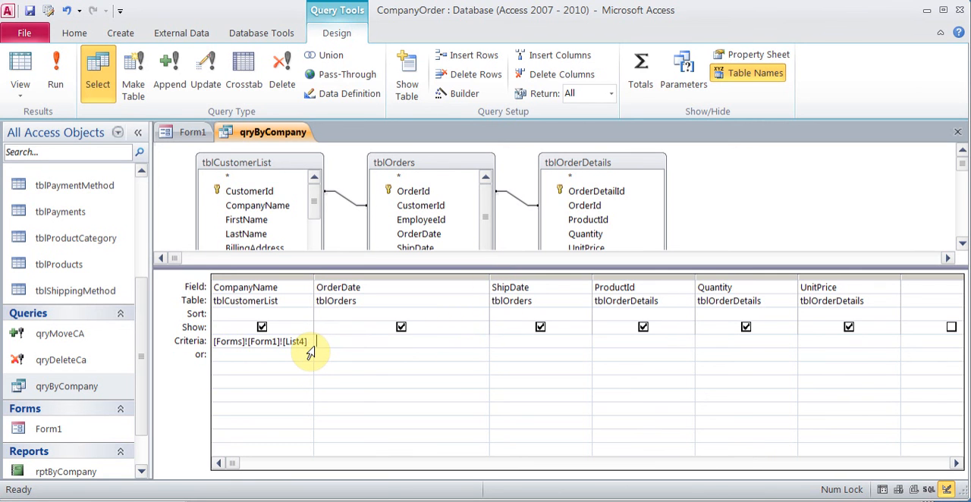
left_click(191, 133)
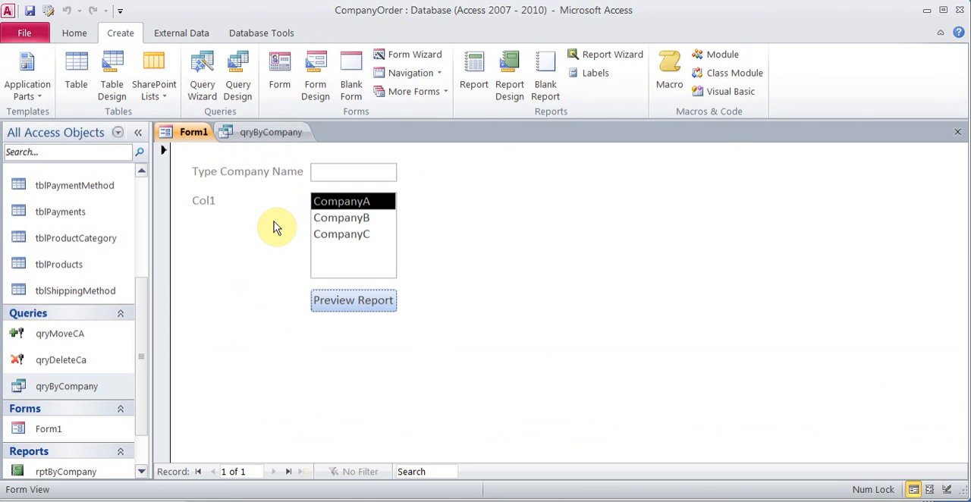
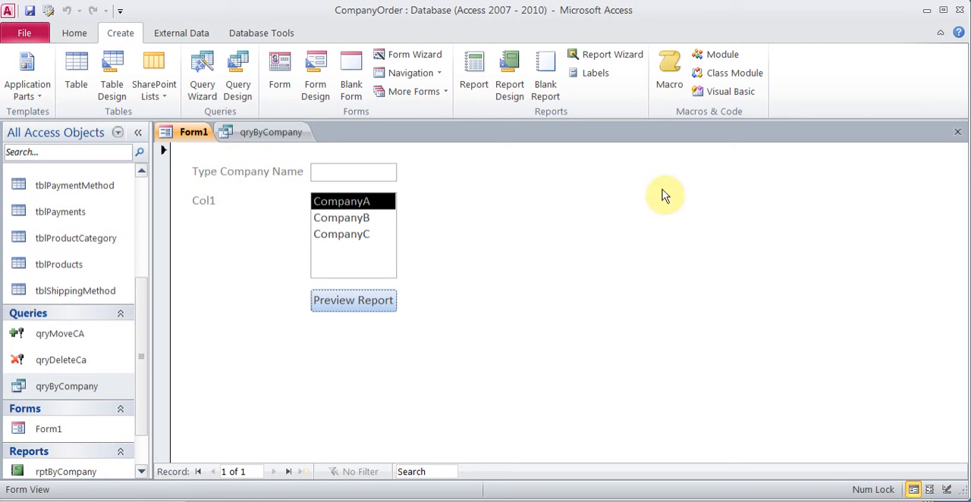
Step: Close Form1, create a new blank form and place a text box at its upper left
left_click(958, 132)
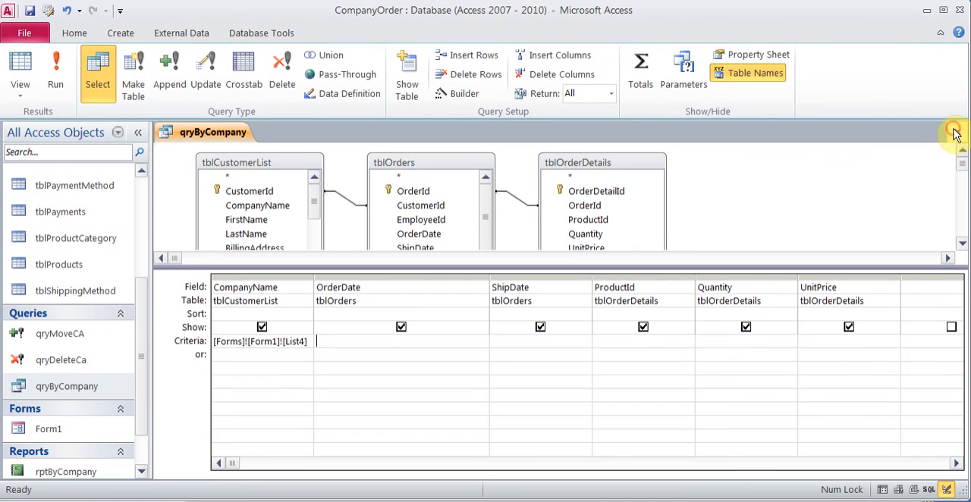
left_click(120, 32)
left_click(349, 72)
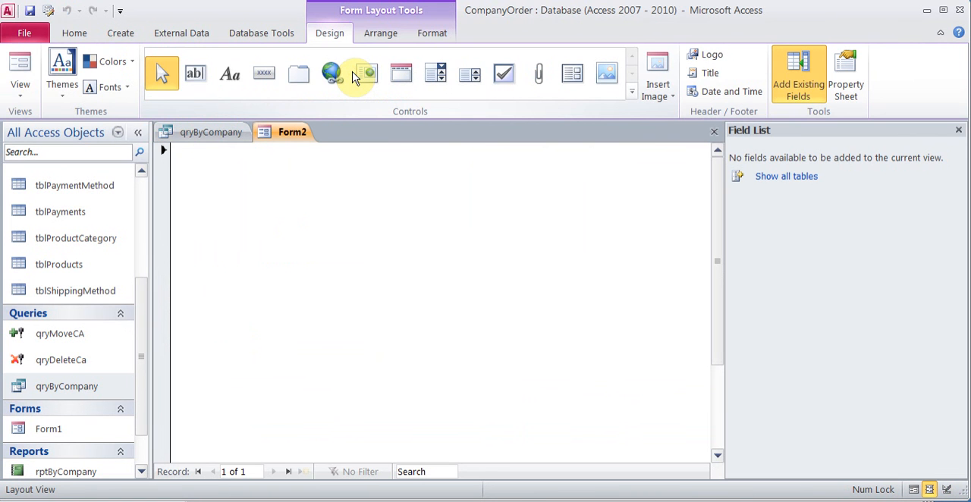
left_click(195, 76)
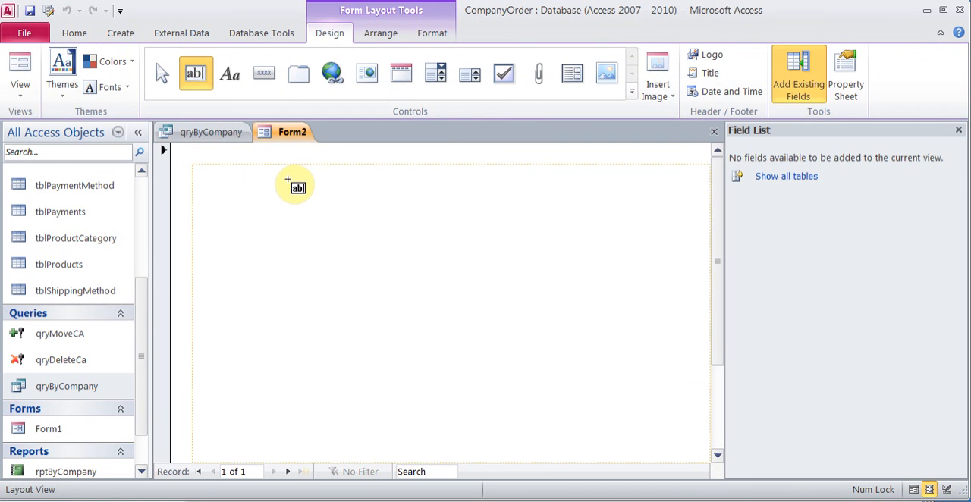
left_click(288, 179)
left_click(394, 223)
Step: Change the new text box's label to Beginning Date
left_click(235, 170)
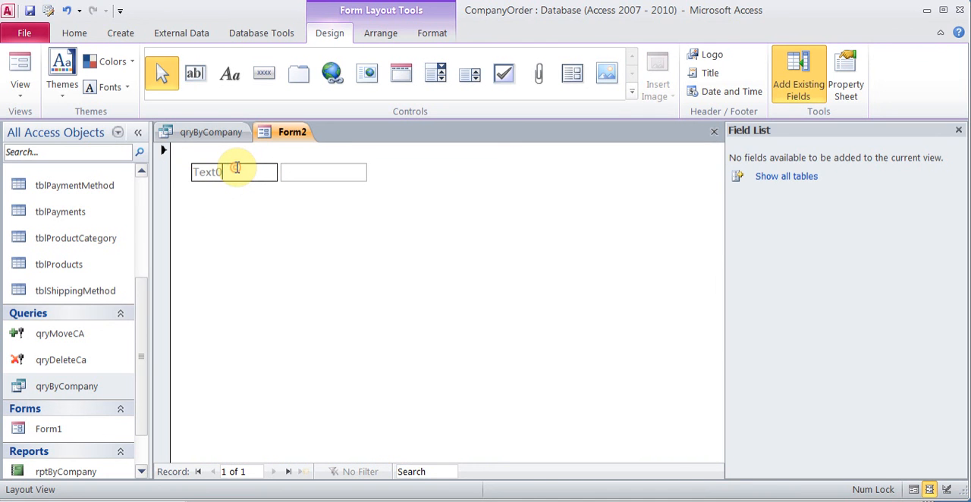
key("BackSpace")
key("BackSpace")
key("BackSpace")
key("BackSpace")
type("Beginning Da")
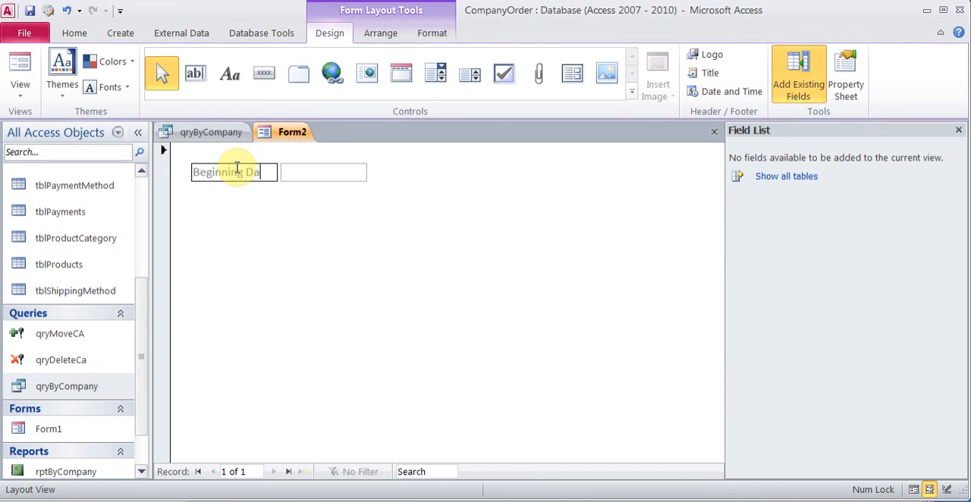
type("te")
key("Return")
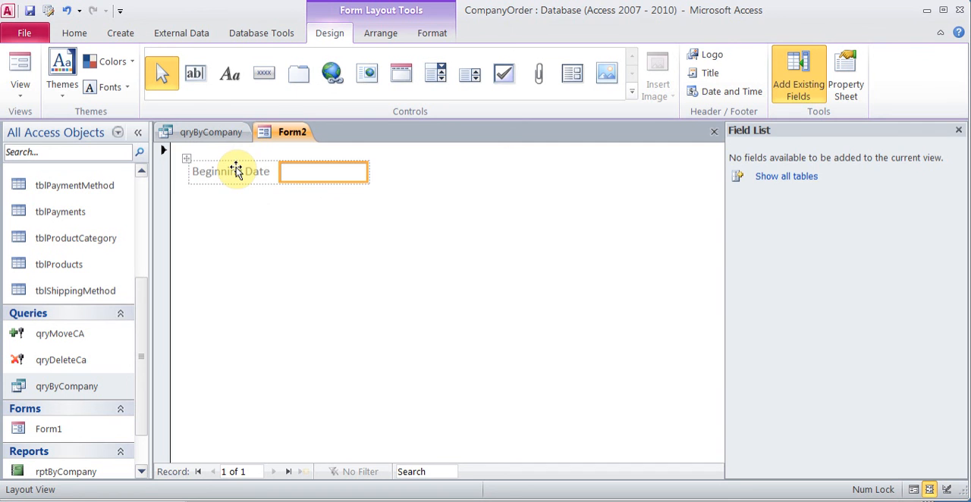
Step: Open the properties of the Beginning Date text box and name it StartDate
right_click(353, 171)
left_click(416, 491)
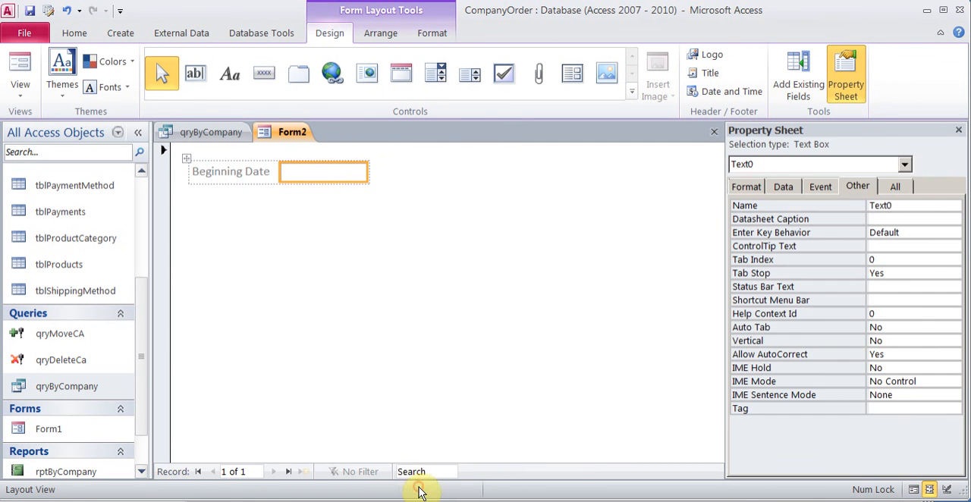
left_click(903, 207)
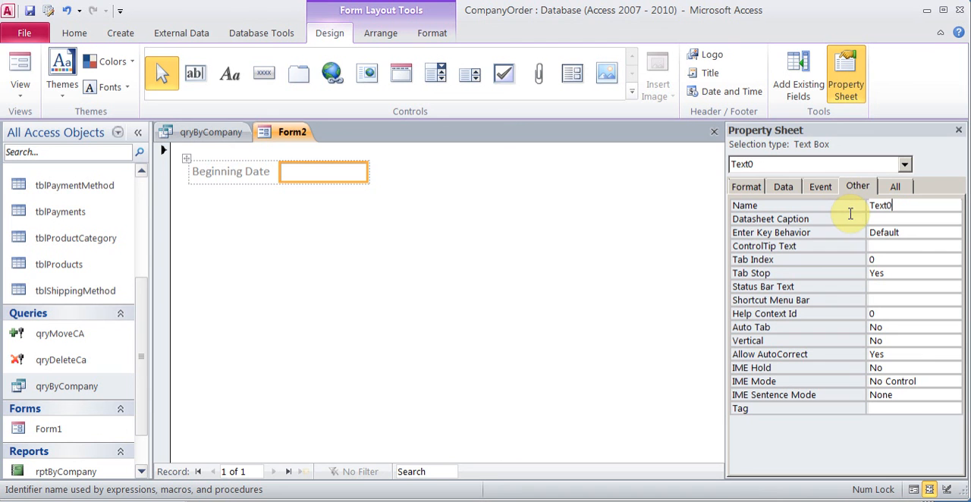
double_click(873, 206)
type("tx")
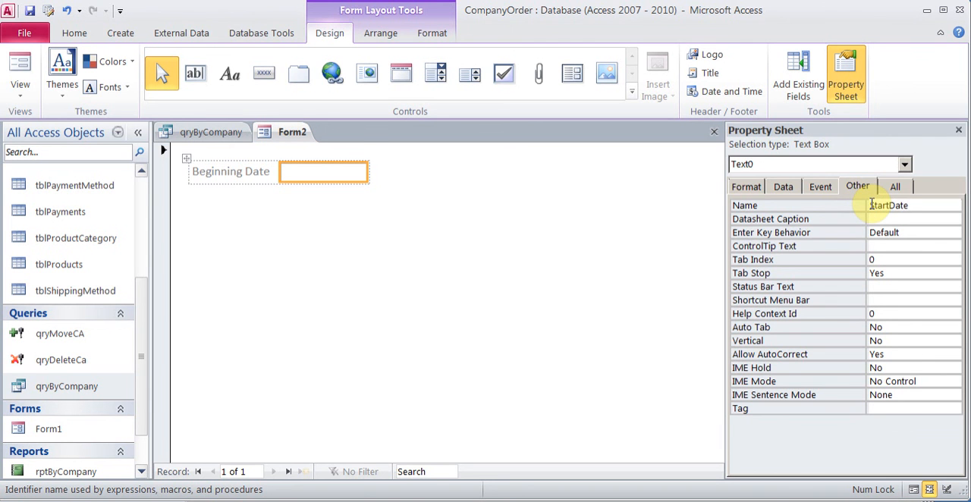
Step: Set the format of the StartDate text box to Medium Date
left_click(758, 188)
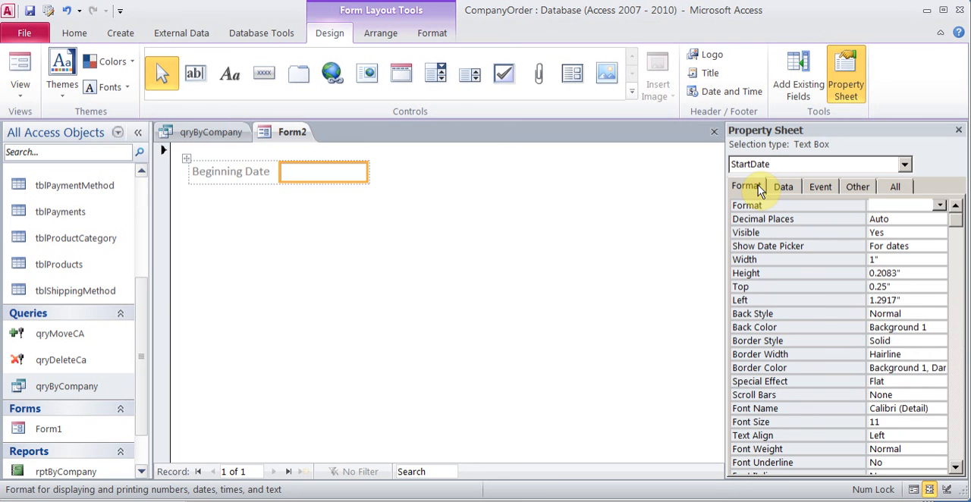
left_click(939, 206)
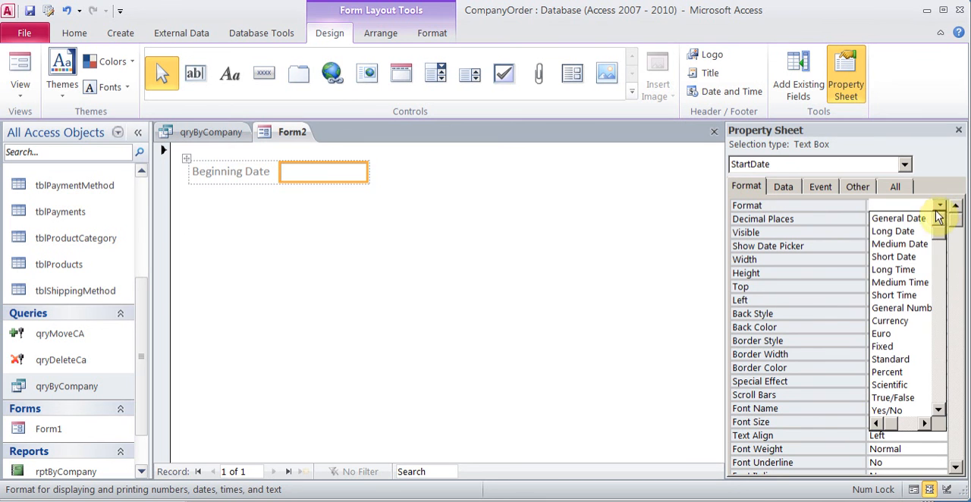
left_click(914, 244)
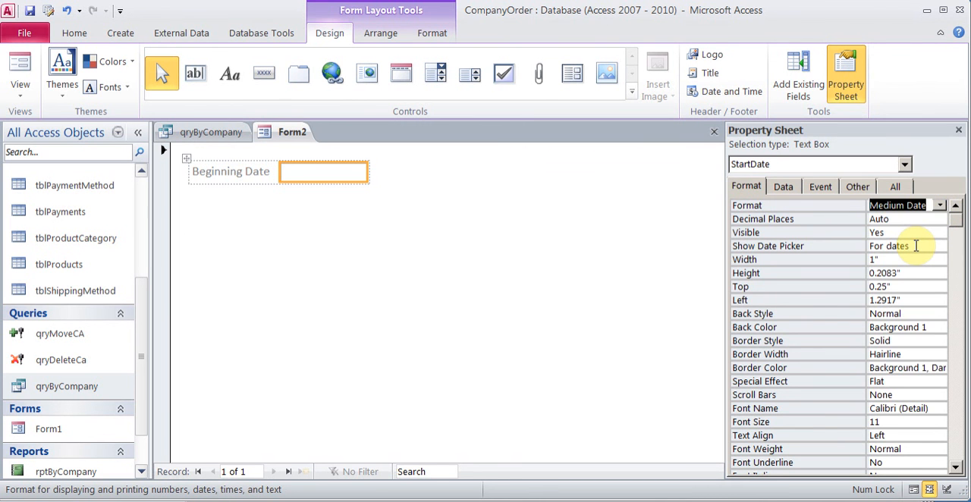
left_click(939, 206)
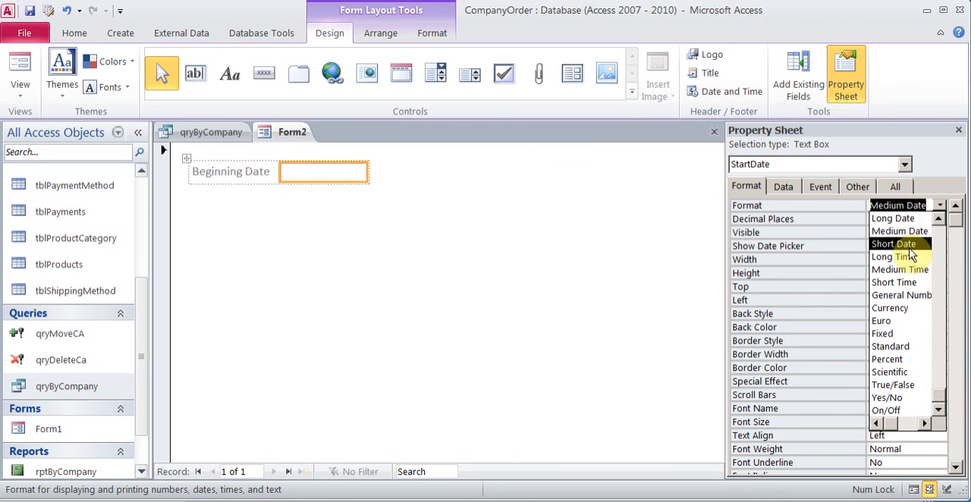
left_click(906, 232)
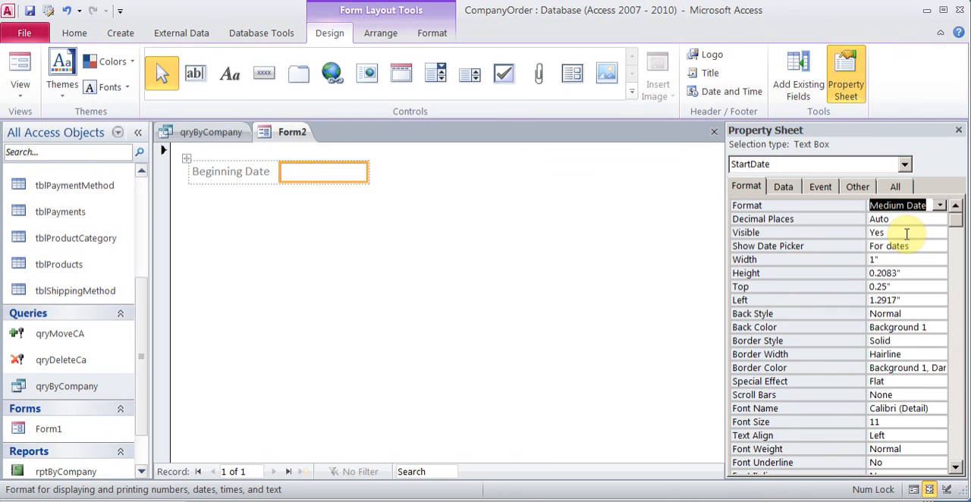
left_click(493, 299)
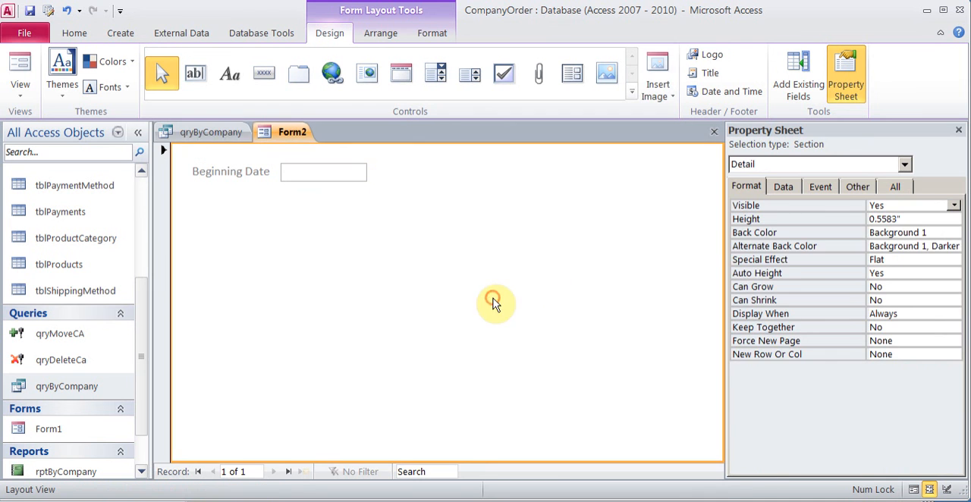
Step: Add a second text box below Beginning Date and label it End Date
left_click(195, 73)
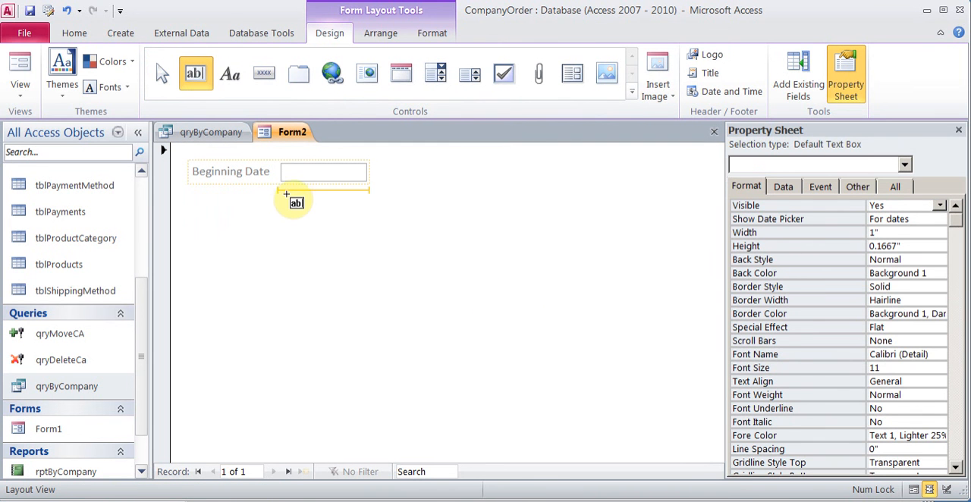
left_click(380, 220)
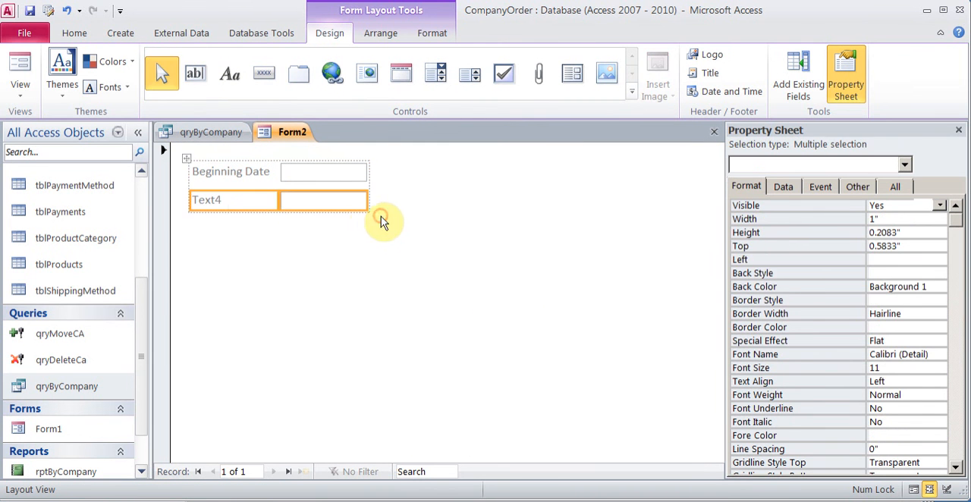
left_click(238, 203)
left_click_drag(238, 204, 181, 206)
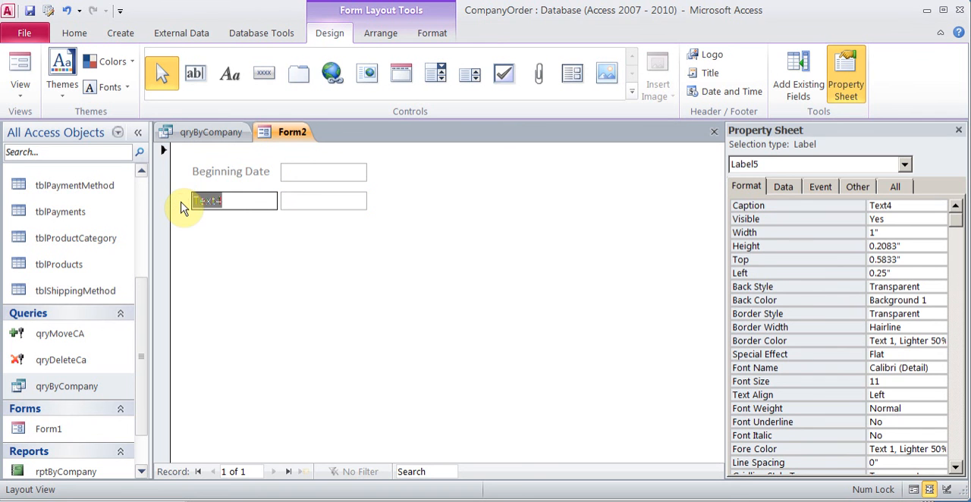
type("End Date")
key("Tab")
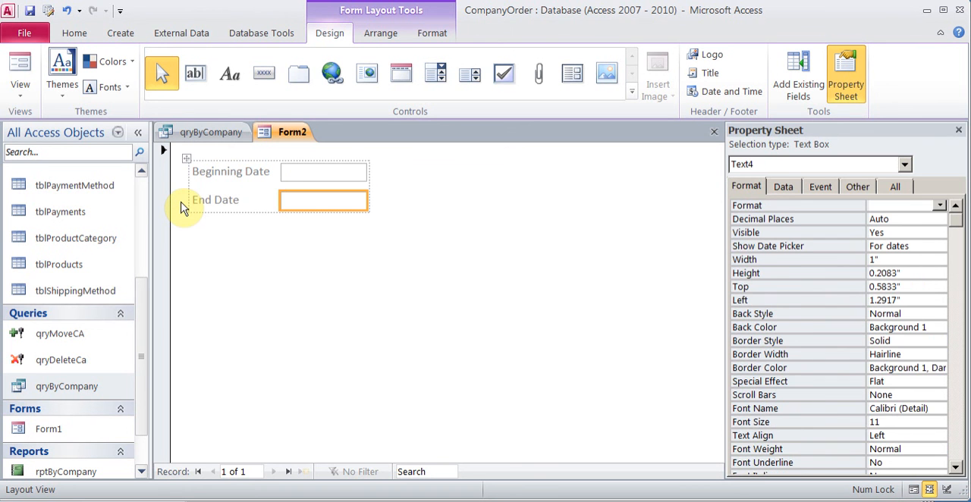
Step: Name the End Date text box EndDate, close its properties and check the Beginning Date field in Form View
left_click(862, 188)
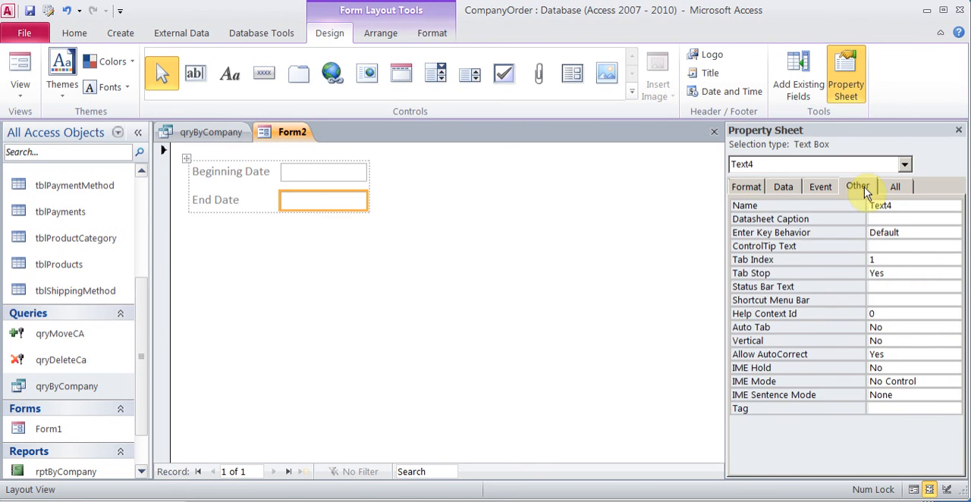
left_click(904, 206)
left_click(868, 205)
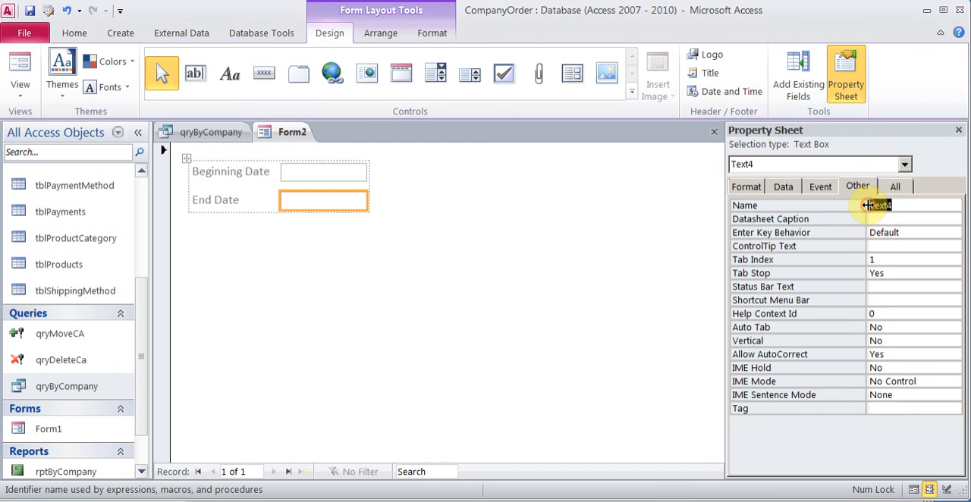
key("Delete")
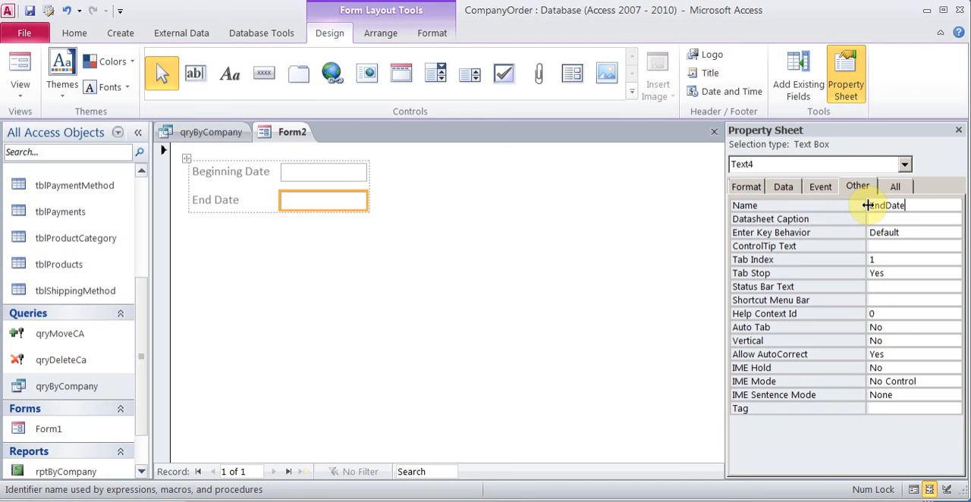
left_click(961, 131)
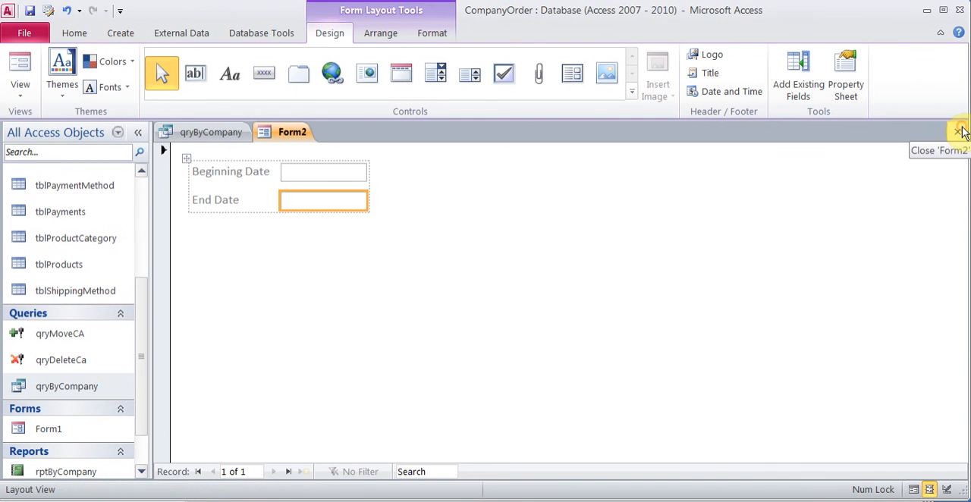
left_click(21, 70)
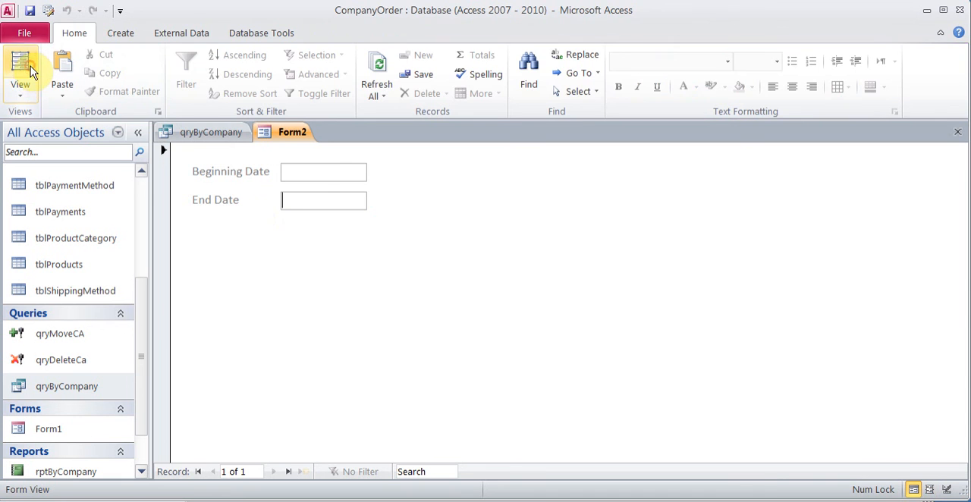
left_click(311, 167)
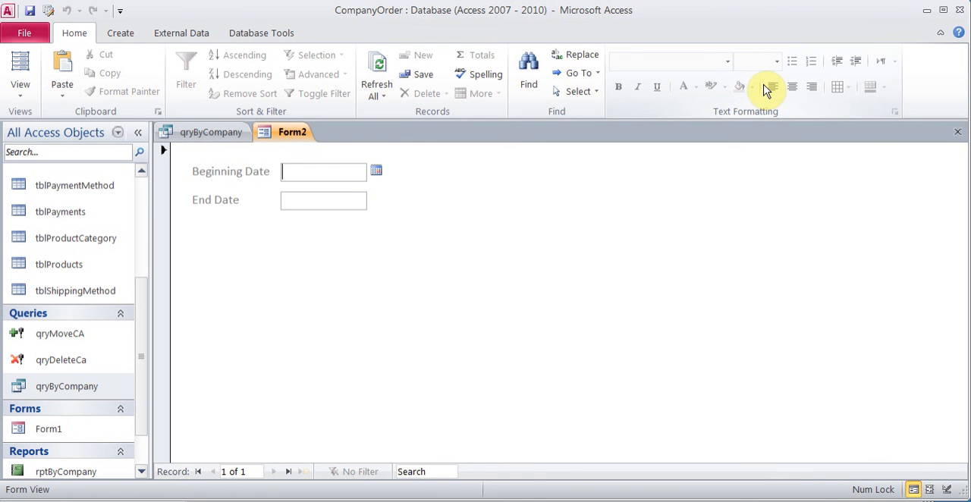
Step: Search Access Help for "form query criteria" and open the article on making a query ask for input
left_click(958, 34)
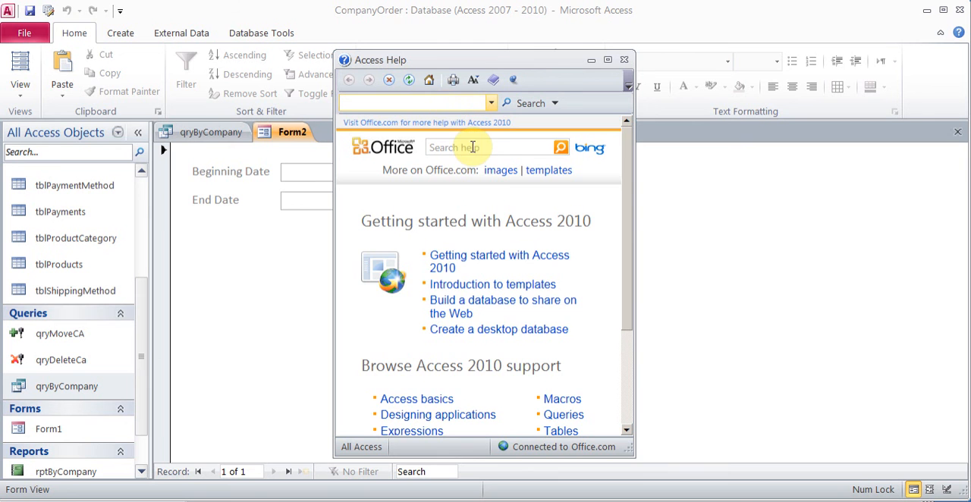
left_click(472, 147)
type("form query criteria")
key("Return")
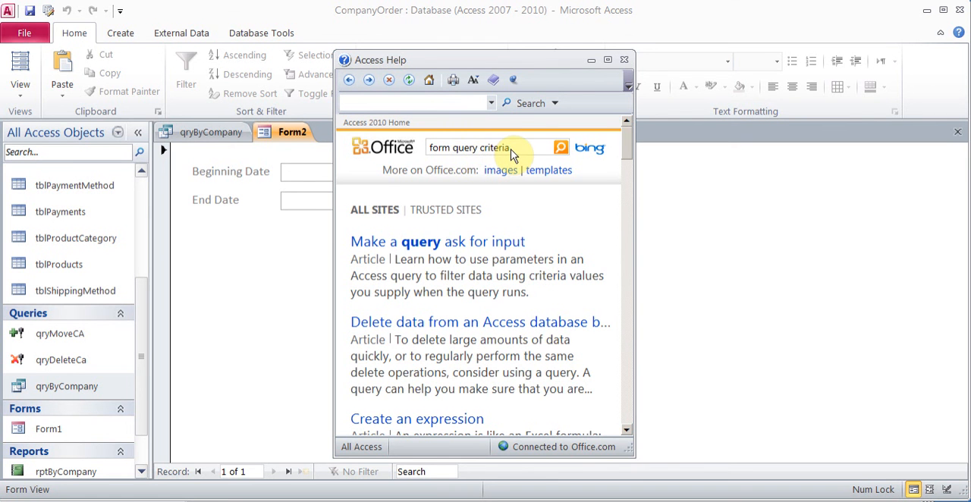
left_click(407, 251)
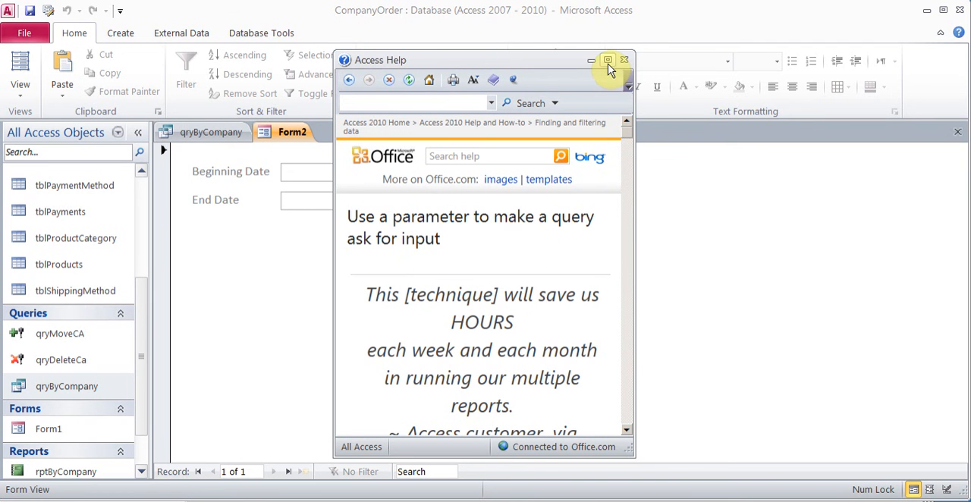
Step: Enlarge the help window, examine the example Between expression under Step 5 on using form data as query criteria, and minimize the window
left_click_drag(334, 129, 70, 94)
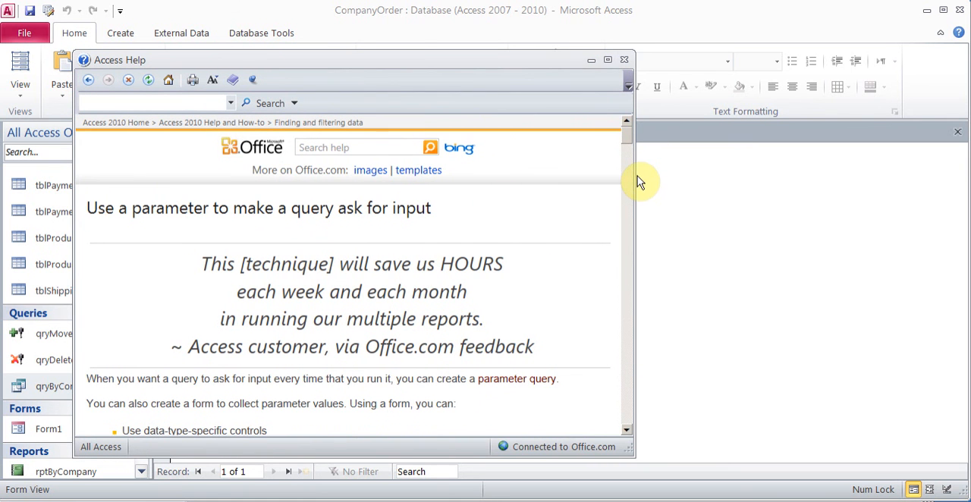
left_click_drag(635, 173, 945, 206)
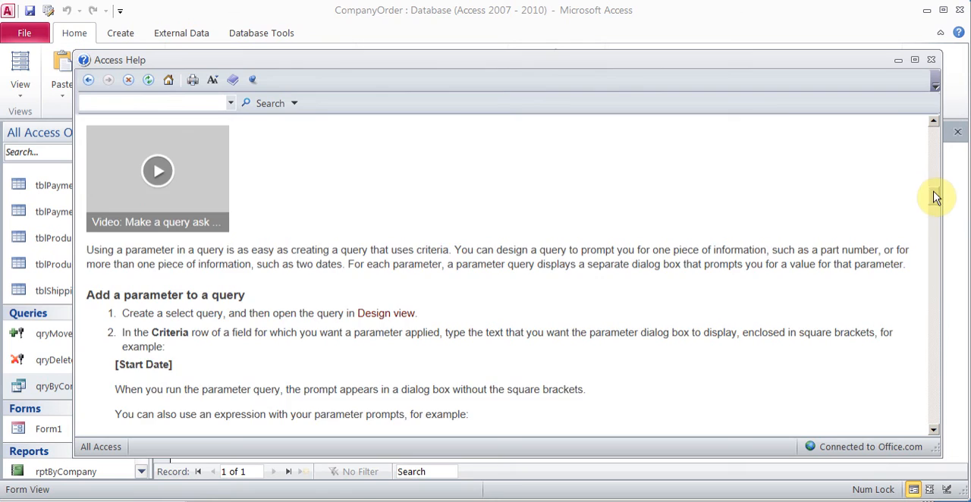
left_click_drag(936, 197, 955, 416)
left_click_drag(540, 311, 123, 313)
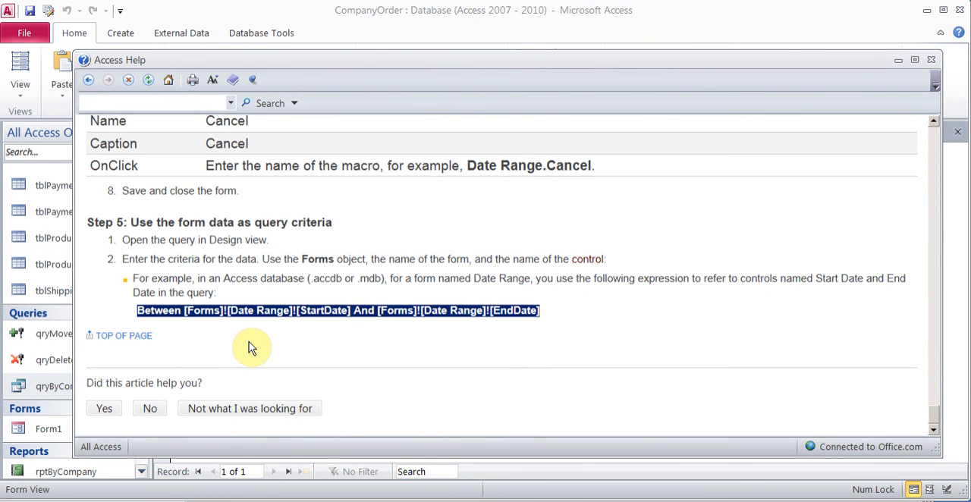
left_click(210, 313)
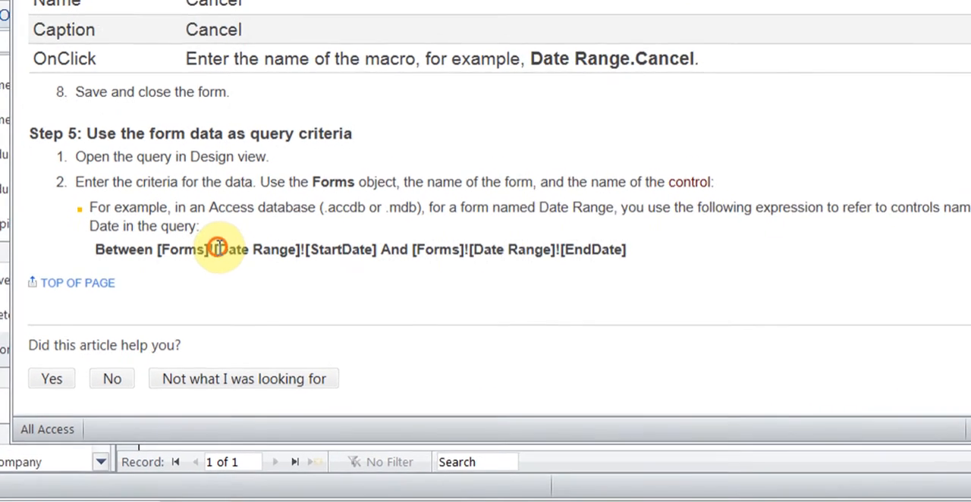
left_click_drag(218, 248, 254, 250)
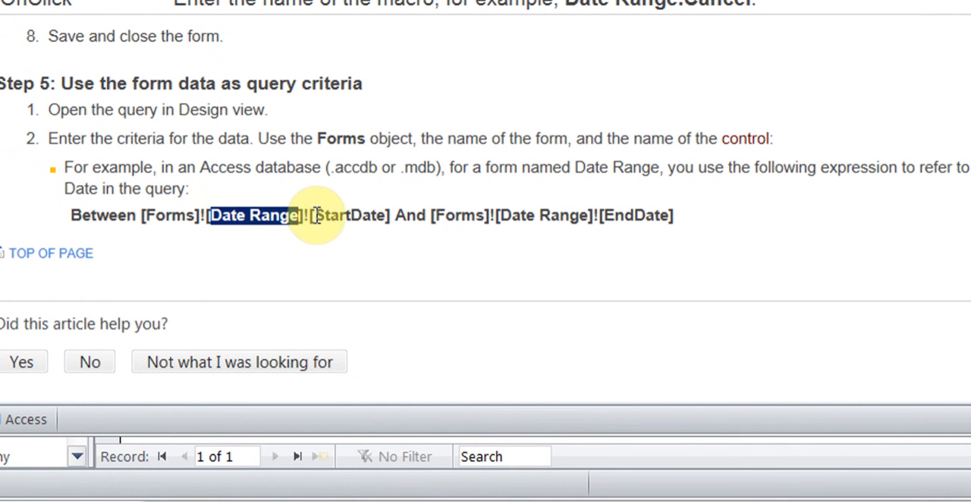
left_click_drag(314, 215, 382, 216)
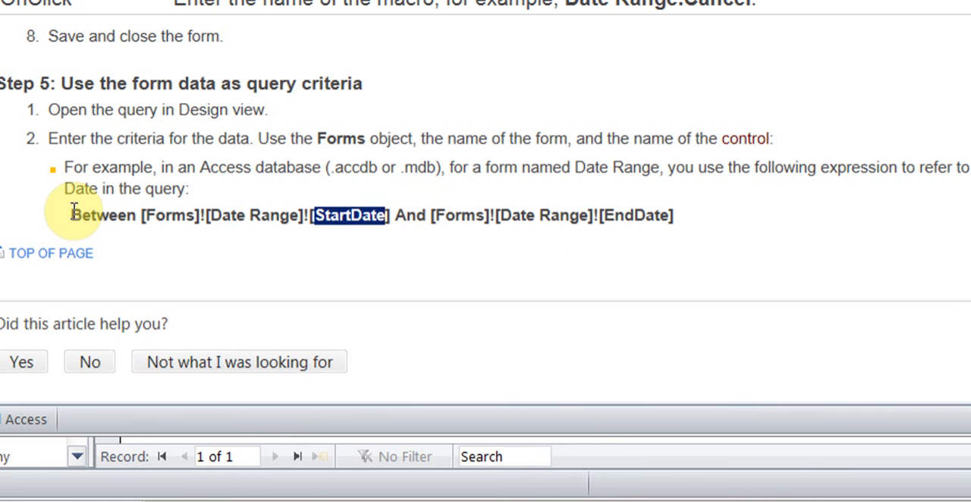
left_click_drag(73, 213, 657, 208)
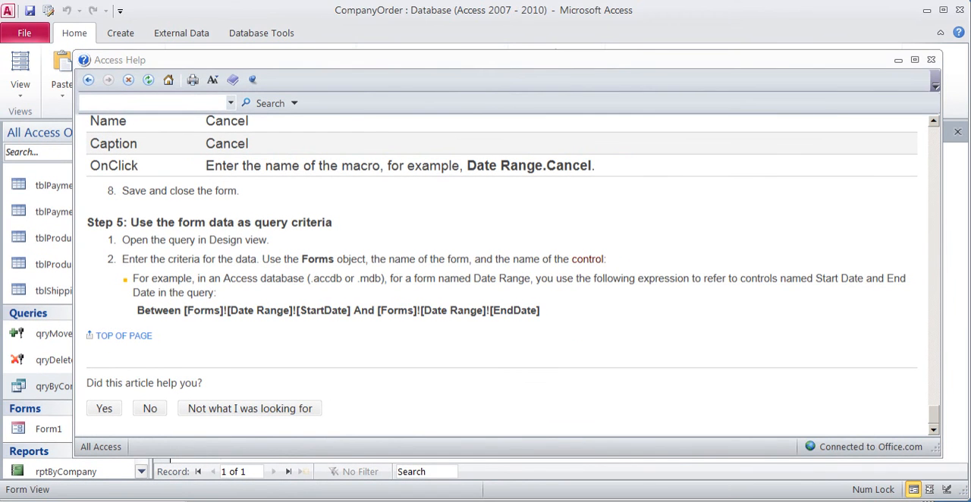
left_click(897, 59)
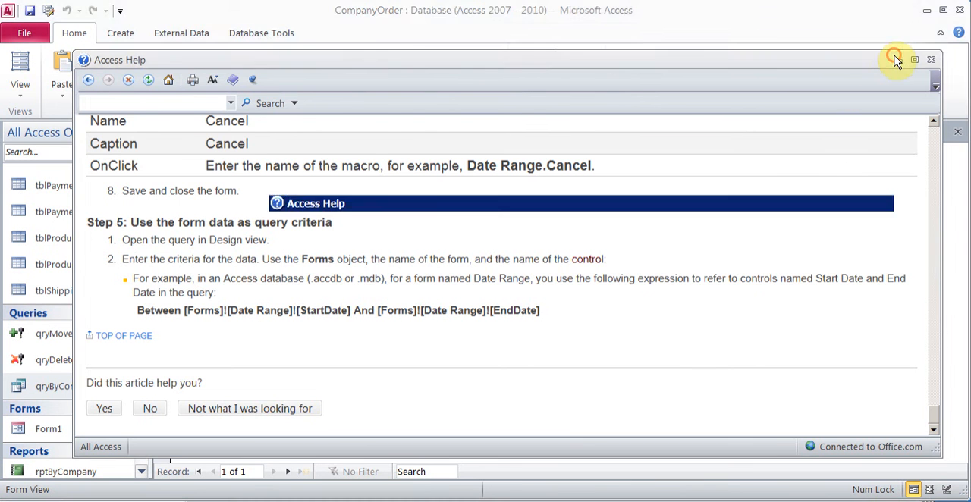
Step: Paste Between [Forms]![Date Range]![StartDate] And [Forms]![Date Range]![EndDate] as the OrderDate criteria in qryByCompany, and save the date form as Form2
left_click(213, 132)
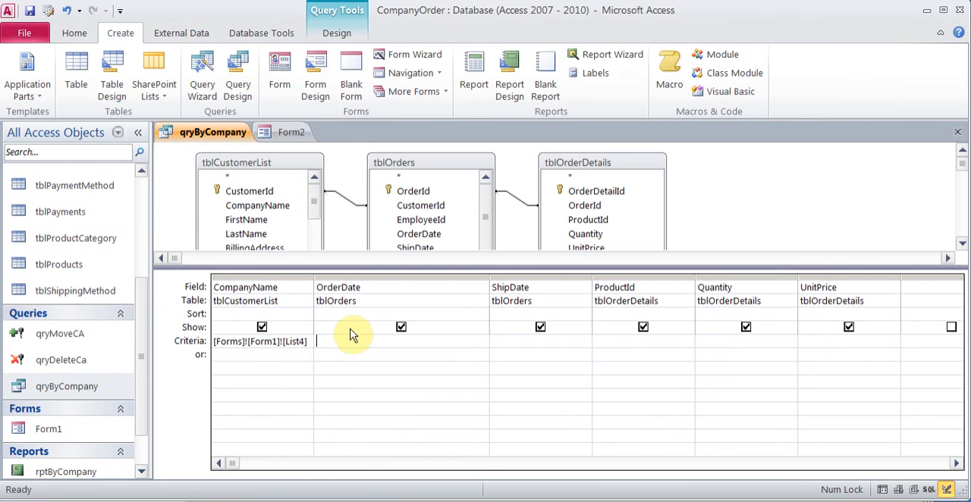
type("Forms]![Date Range]![EndDate]")
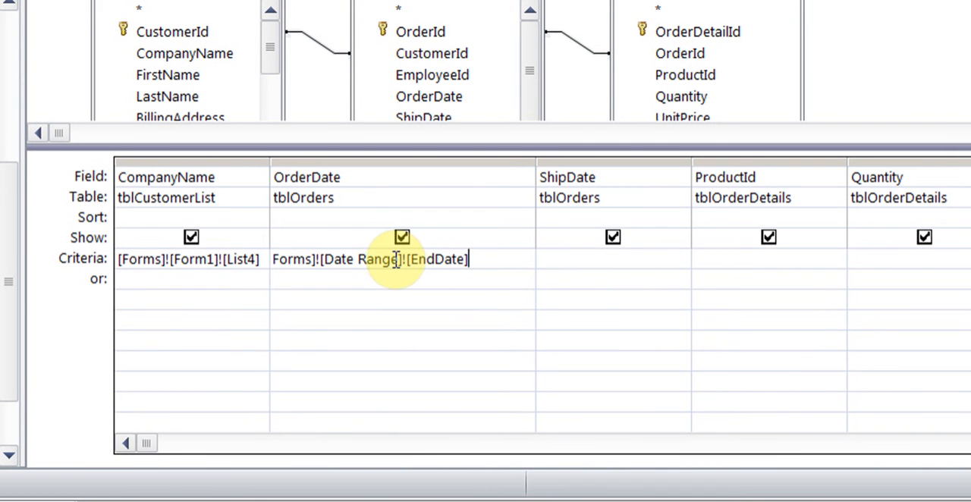
left_click_drag(398, 259, 356, 259)
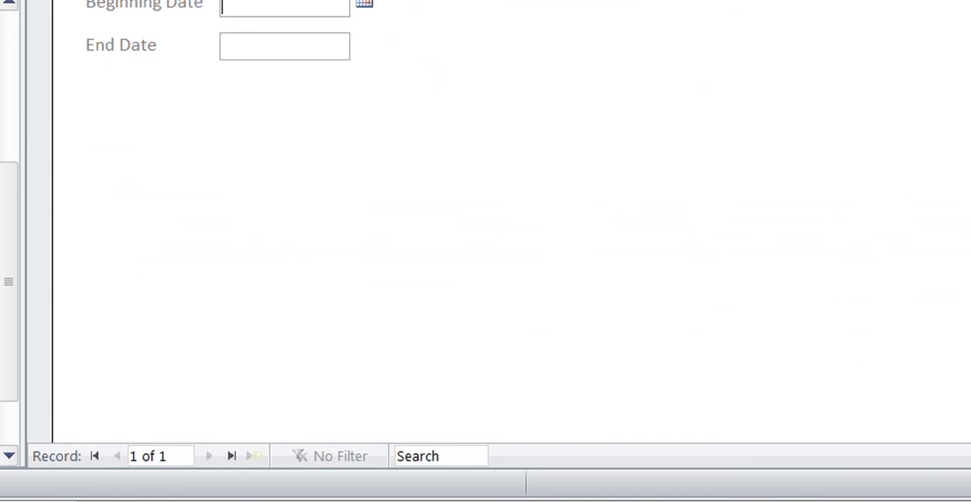
key("ctrl+s")
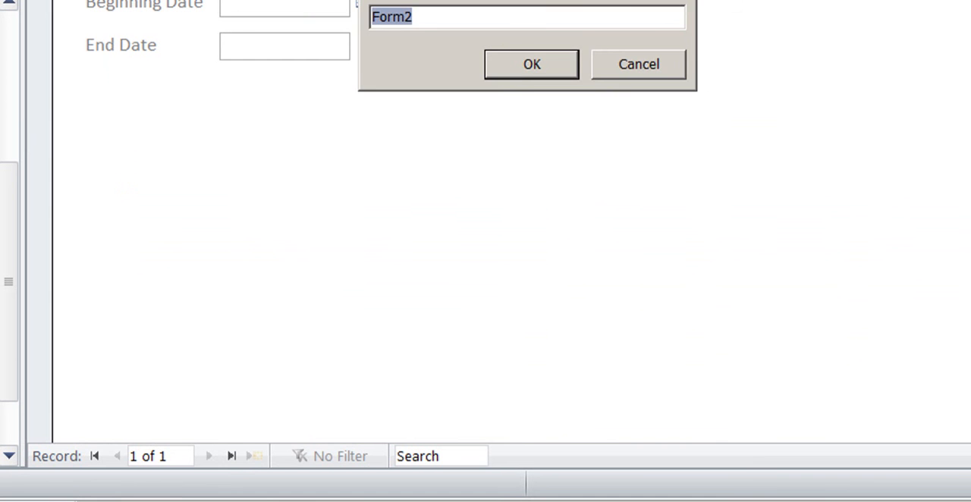
left_click(501, 64)
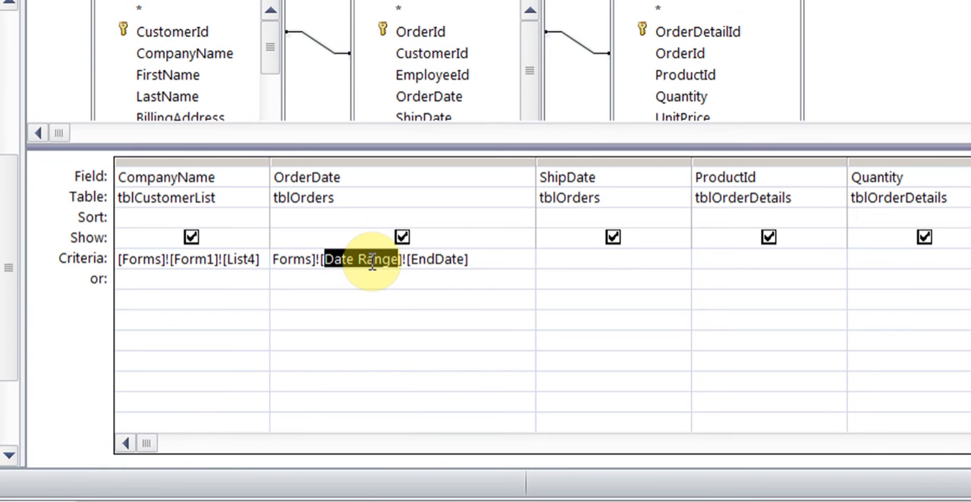
Step: Replace the form name Date Range with Form2 in both the EndDate and StartDate references of the OrderDate criteria
type("Form2")
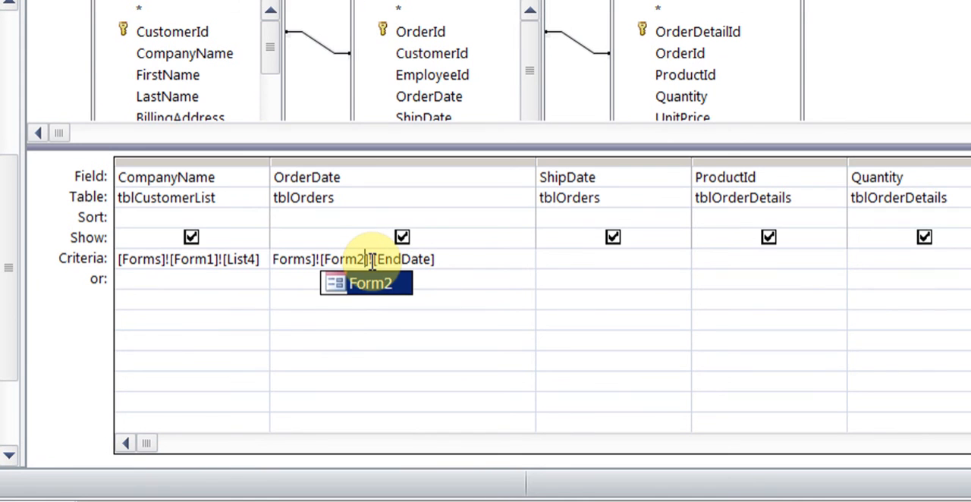
key("Left")
key("Left")
key("Left")
key("Left")
key("Left")
key("Left")
key("Left")
key("Left")
key("Left")
key("Left")
key("Left")
key("Left")
key("Left")
key("Left")
key("Left")
key("Left")
key("Left")
key("Left")
key("Left")
key("Left")
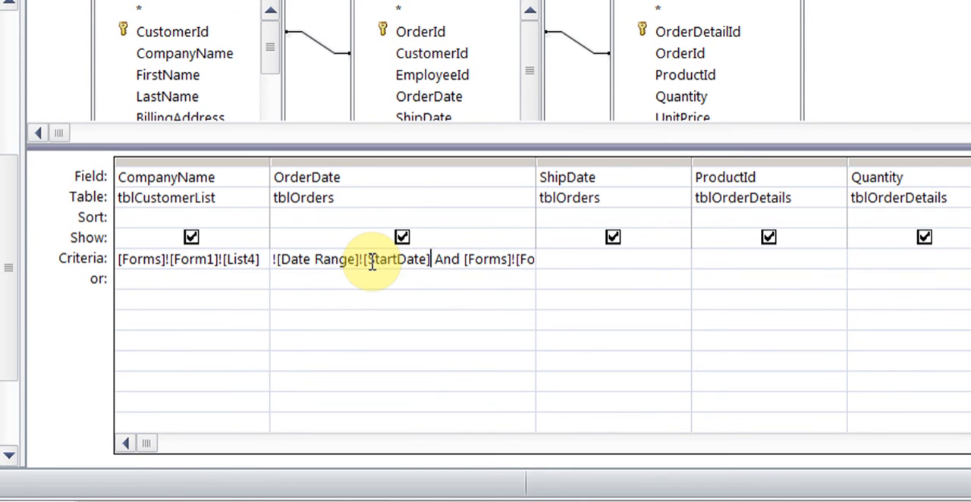
key("BackSpace")
key("BackSpace")
key("BackSpace")
key("BackSpace")
key("BackSpace")
key("BackSpace")
key("BackSpace")
key("BackSpace")
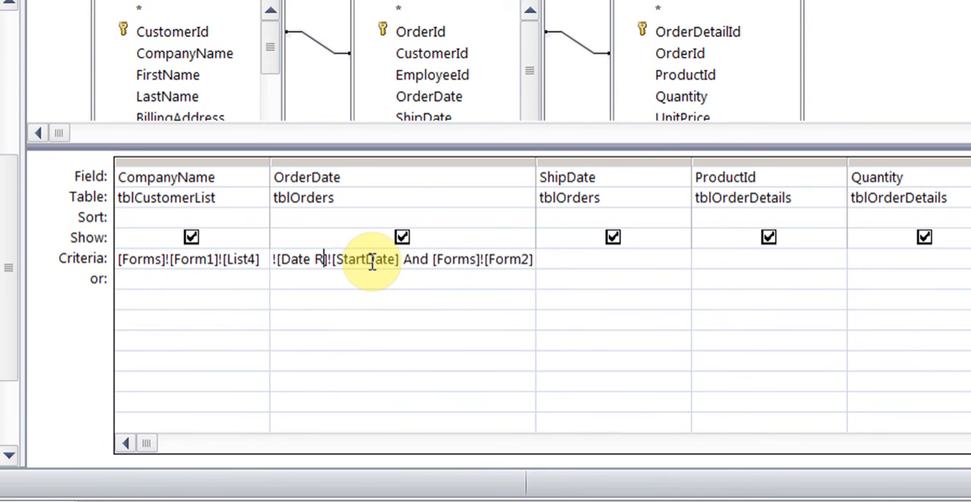
key("BackSpace")
key("BackSpace")
type("Form")
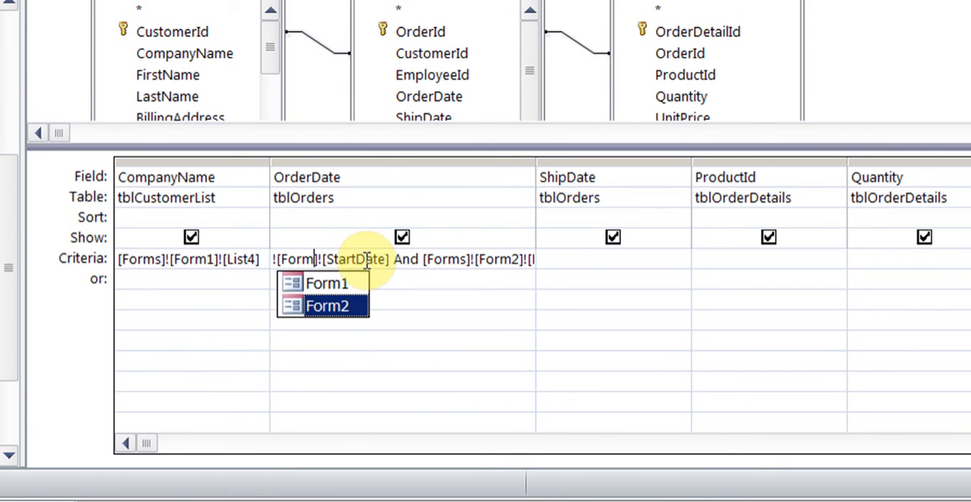
left_click(341, 308)
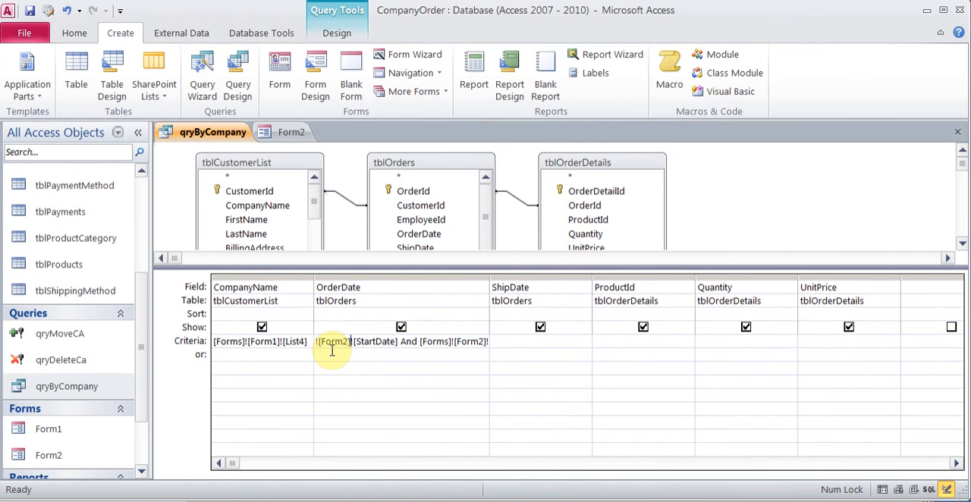
Step: Check Form2, close it, and close qryByCompany with its design changes saved
left_click(289, 133)
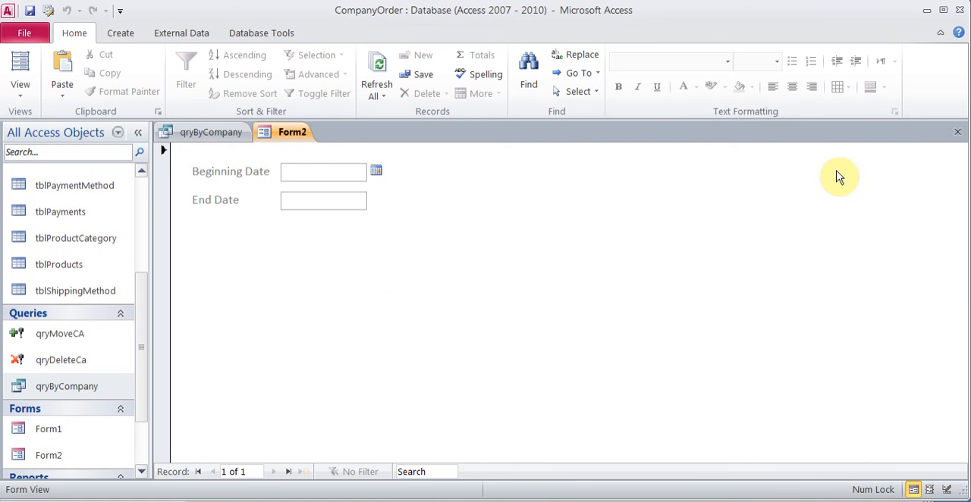
left_click(957, 132)
left_click(959, 140)
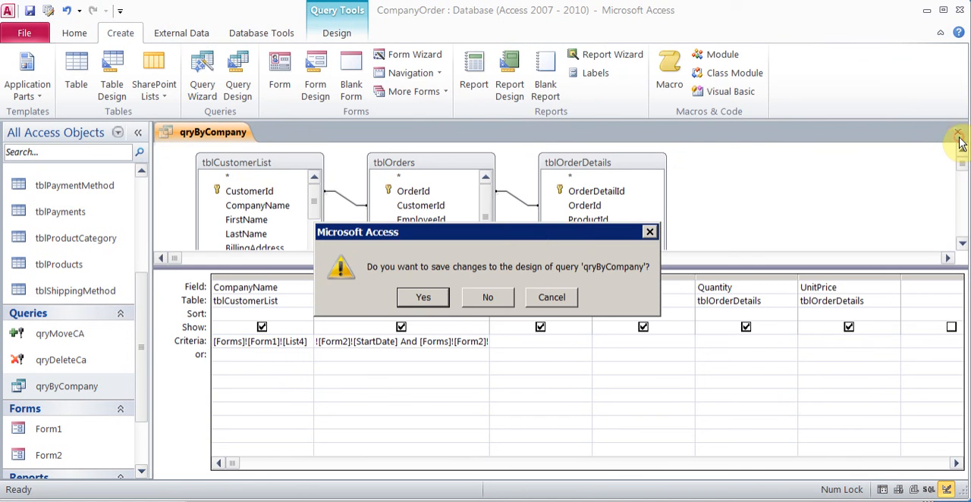
left_click(444, 296)
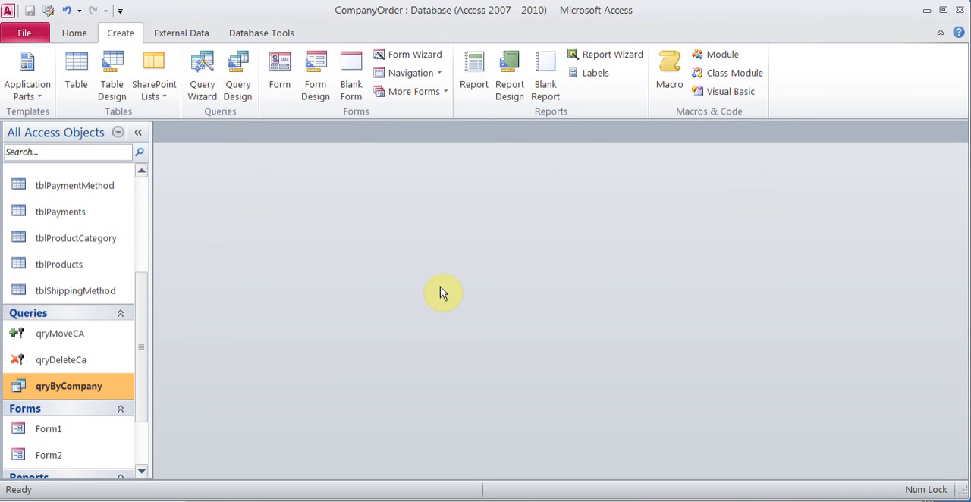
Step: Examine the descriptions of the Simple, Find Duplicates and Find Unmatched query wizards, and cancel without creating a query
left_click(203, 85)
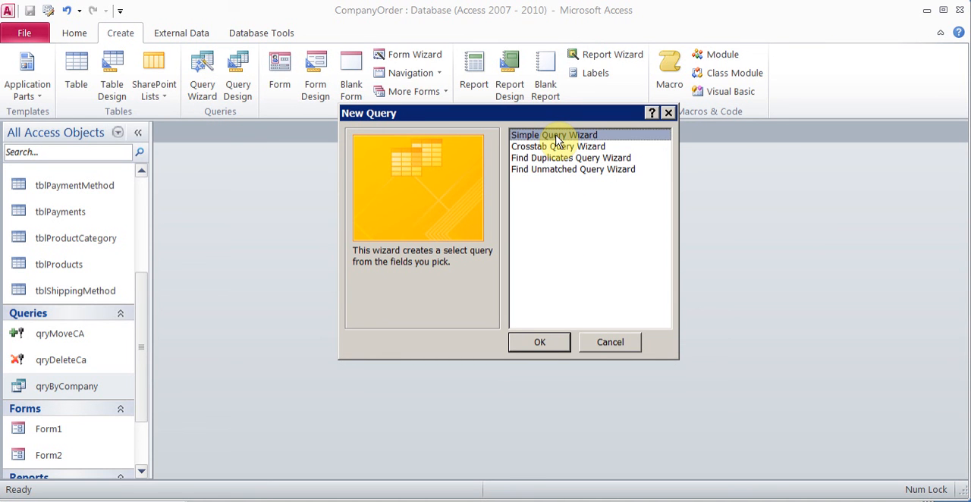
left_click(553, 158)
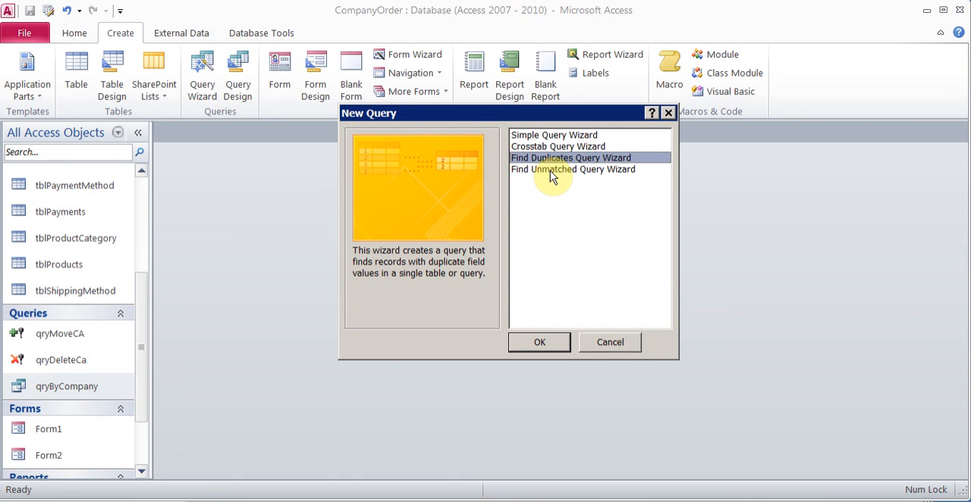
left_click(552, 171)
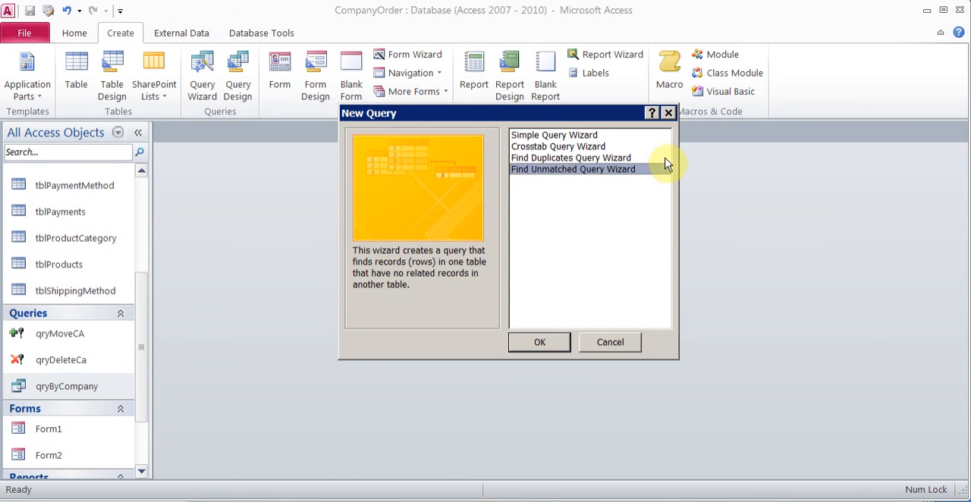
left_click(607, 342)
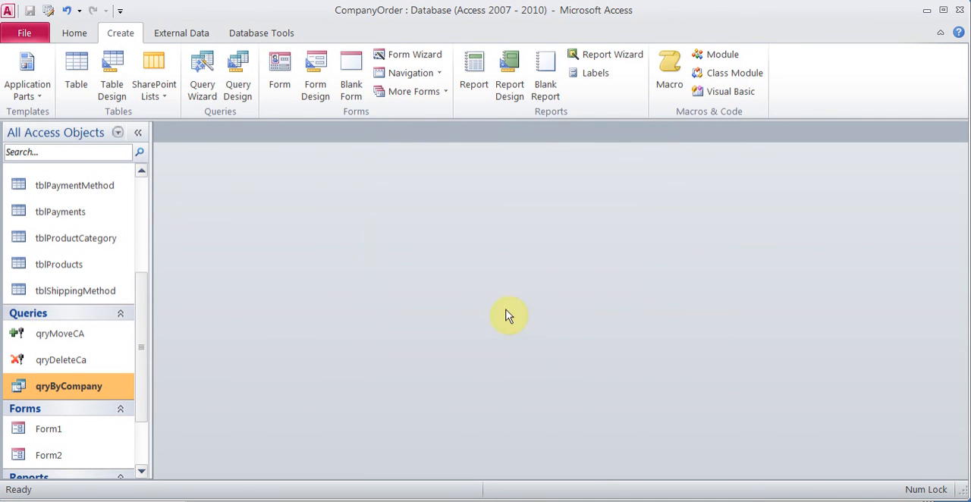